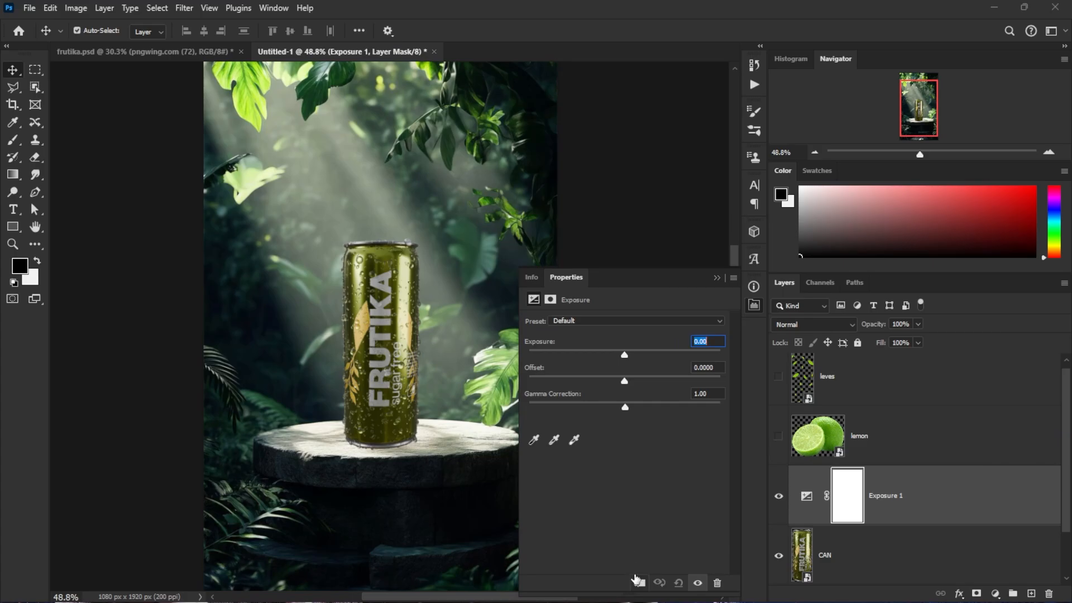
# Step: Clip the Exposure 1 adjustment to the CAN layer and lower its exposure to darken the can
pyautogui.click(636, 581)
pyautogui.moveTo(619, 360); pyautogui.dragTo(588, 362)
pyautogui.click(716, 278)
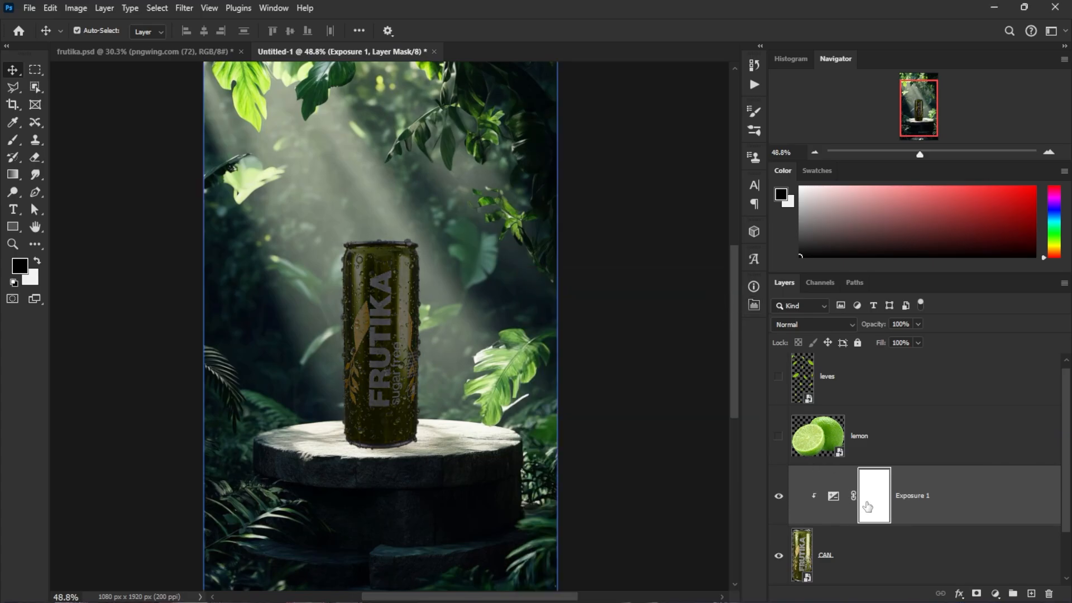
# Step: Paint black on the Exposure 1 mask over the can's top and left side with a soft 157 px brush to restore highlights
pyautogui.press('b')
pyautogui.scroll(2, 335, 319)
pyautogui.rightClick(309, 297)
pyautogui.moveTo(293, 266)
pyautogui.mouseDown()
pyautogui.moveTo(310, 272)
pyautogui.moveTo(288, 257)
pyautogui.moveTo(325, 265)
pyautogui.mouseUp()
pyautogui.rightClick(313, 280)
pyautogui.click(355, 468)
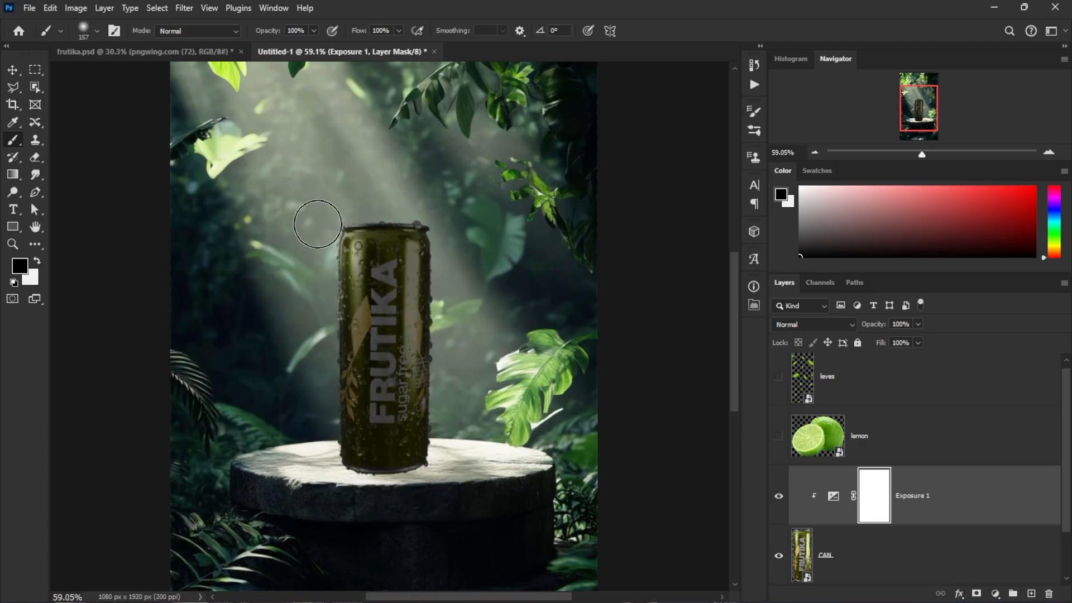
pyautogui.moveTo(364, 202); pyautogui.dragTo(386, 213)
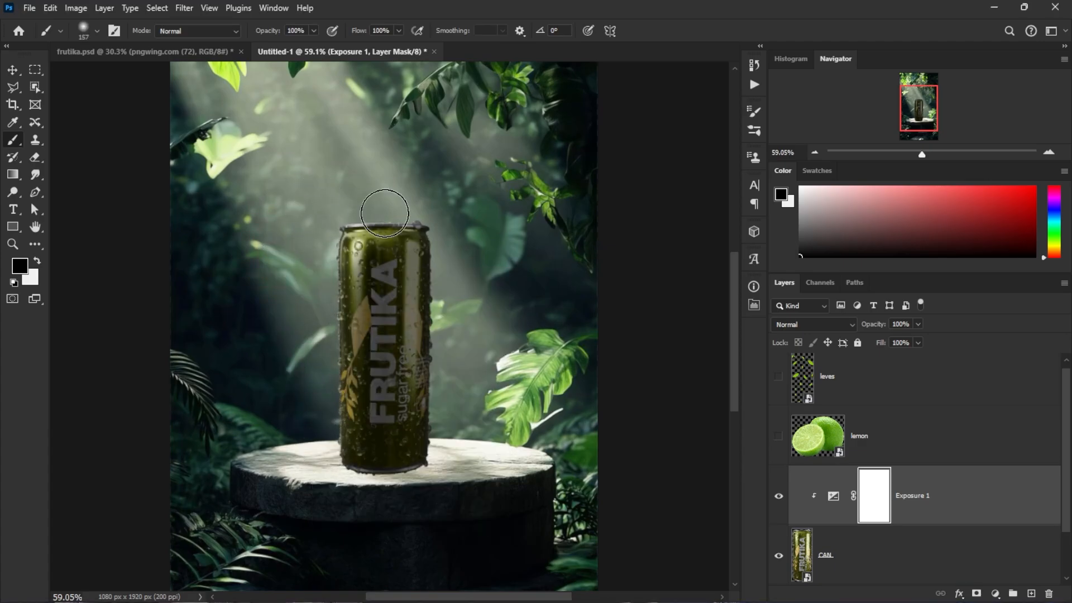
# Step: Paint white on the Exposure 1 mask just below the can's rim and along its upper body with a smaller brush to restore the darkening
pyautogui.scroll(7, 378, 218)
pyautogui.press('x')
pyautogui.moveTo(414, 262)
pyautogui.mouseDown()
pyautogui.moveTo(363, 267)
pyautogui.moveTo(527, 247)
pyautogui.mouseUp()
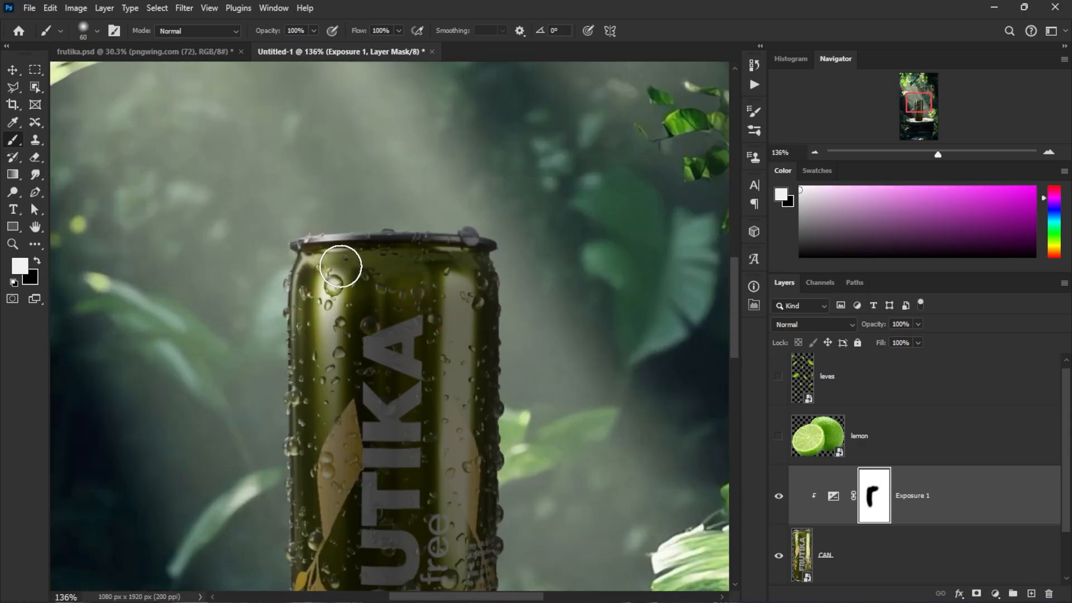
pyautogui.scroll(-4, 319, 298)
pyautogui.moveTo(278, 303); pyautogui.dragTo(307, 308)
# Step: Paint black on the Exposure 1 mask down the can's left edge with a 196 px brush
pyautogui.press('x')
pyautogui.scroll(-4, 285, 271)
pyautogui.moveTo(284, 267); pyautogui.dragTo(282, 484)
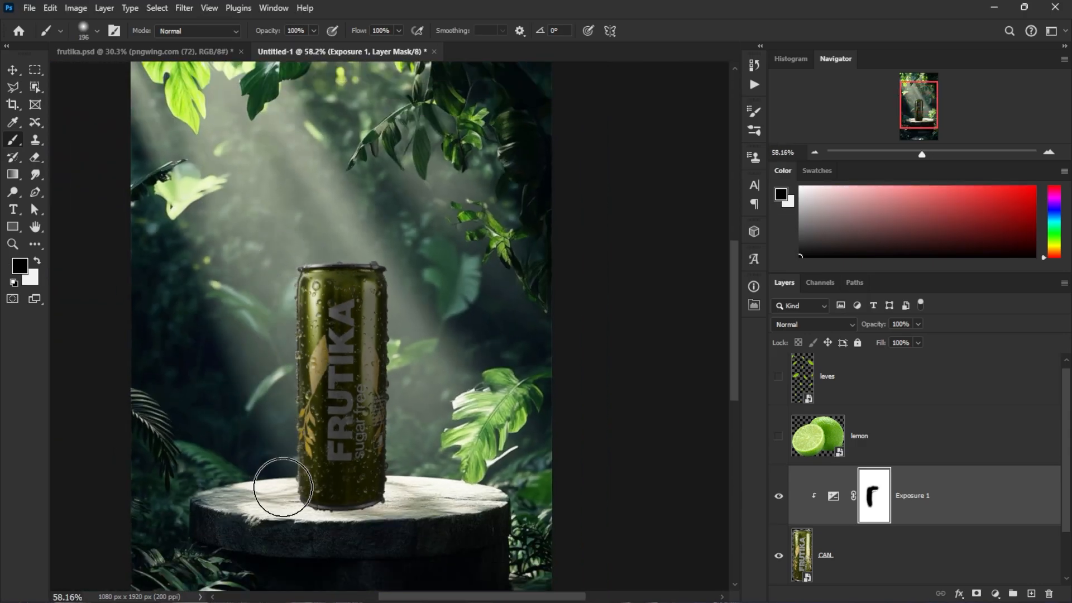
# Step: Create a new empty layer directly beneath the CAN layer
pyautogui.scroll(-4, 276, 483)
pyautogui.scroll(-1, 273, 465)
pyautogui.scroll(-2, 885, 536)
pyautogui.click(885, 543)
pyautogui.click(1031, 593)
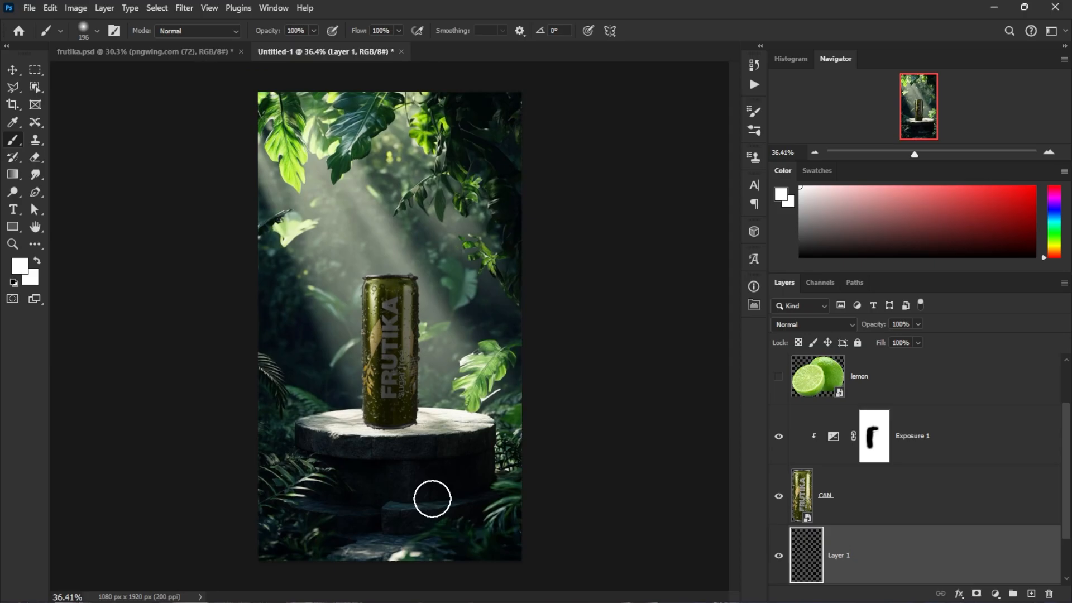
# Step: Paint a black shadow with a 43 px Hard Round brush from the can's base across the stone top toward the right
pyautogui.scroll(8, 377, 452)
pyautogui.scroll(2, 428, 388)
pyautogui.rightClick(428, 388)
pyautogui.click(483, 516)
pyautogui.moveTo(405, 372); pyautogui.dragTo(366, 375)
pyautogui.scroll(-2, 391, 402)
pyautogui.scroll(3, 381, 409)
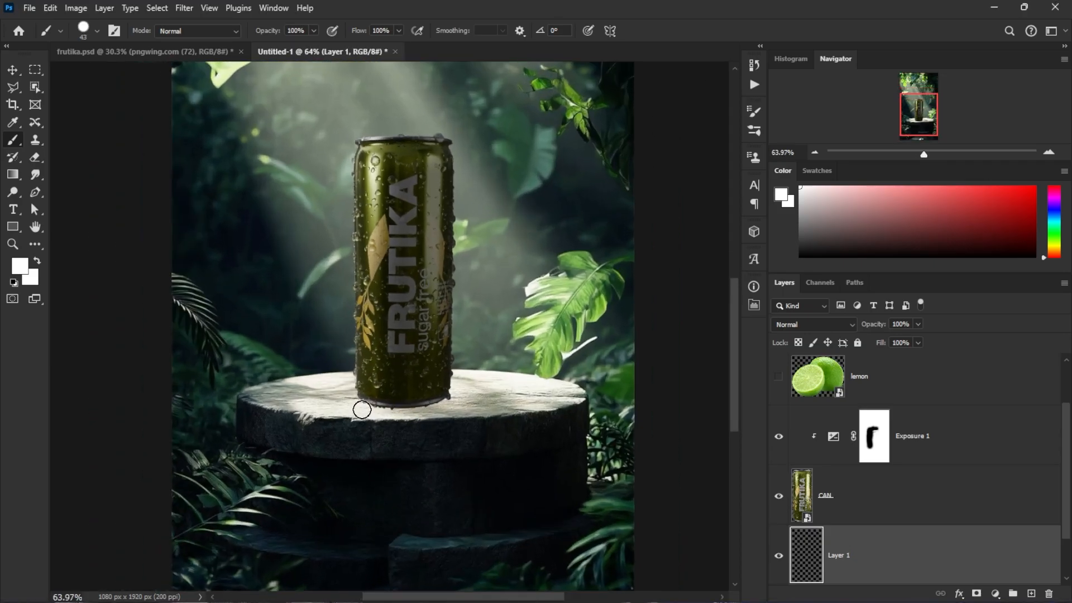
pyautogui.scroll(4, 383, 412)
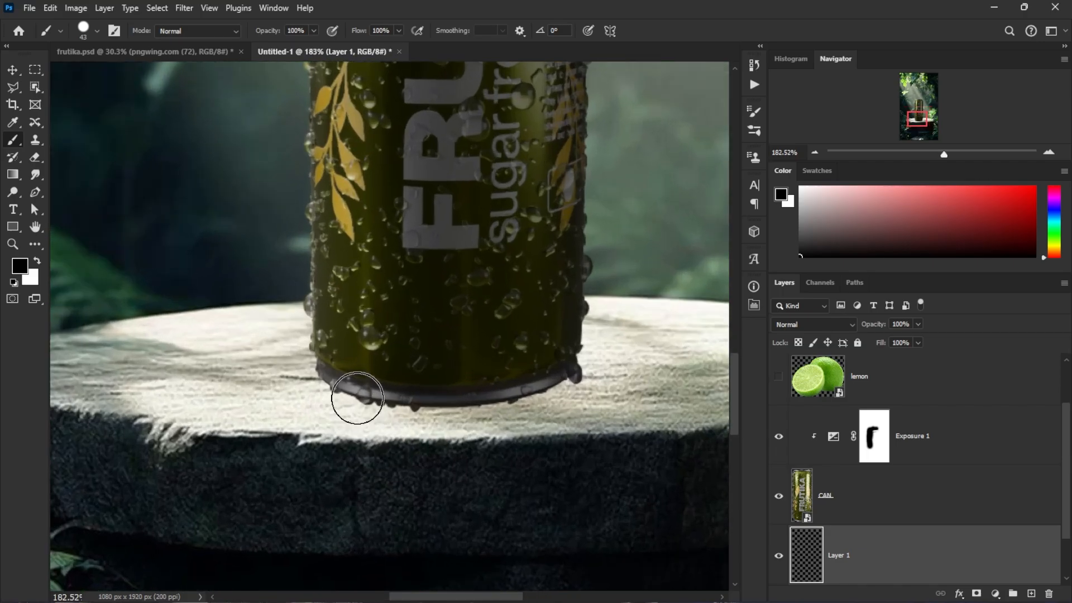
pyautogui.moveTo(363, 385); pyautogui.dragTo(653, 440)
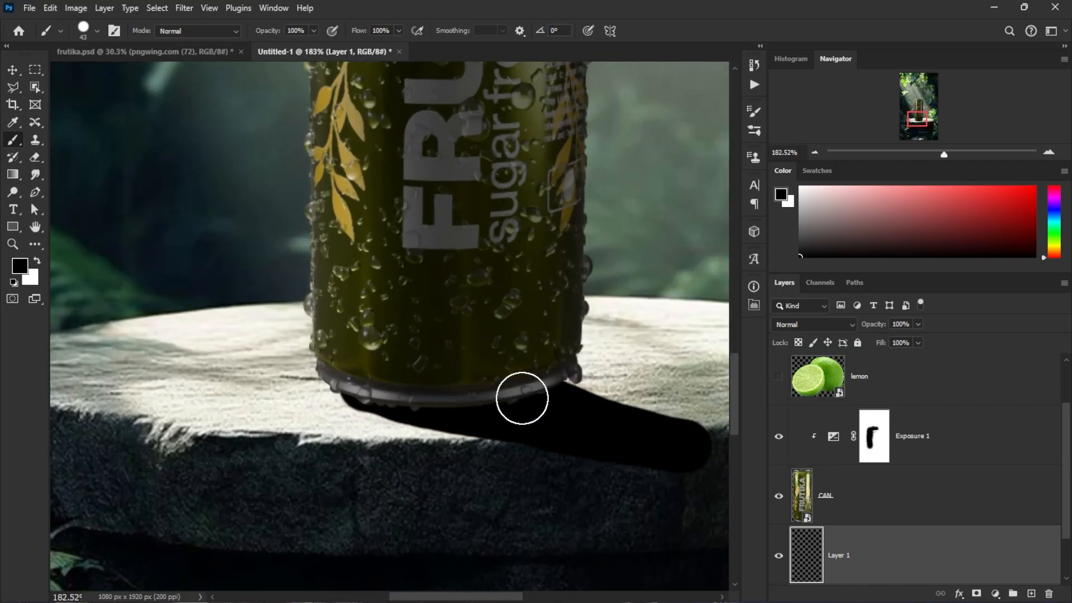
pyautogui.moveTo(522, 398); pyautogui.dragTo(725, 437)
pyautogui.scroll(-4, 501, 430)
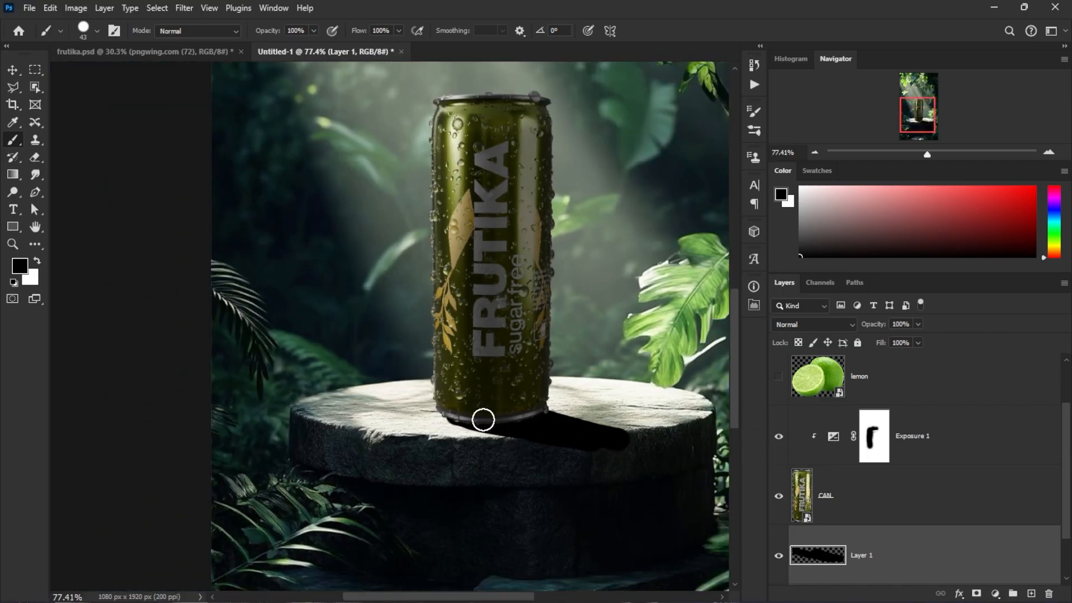
pyautogui.scroll(3, 611, 460)
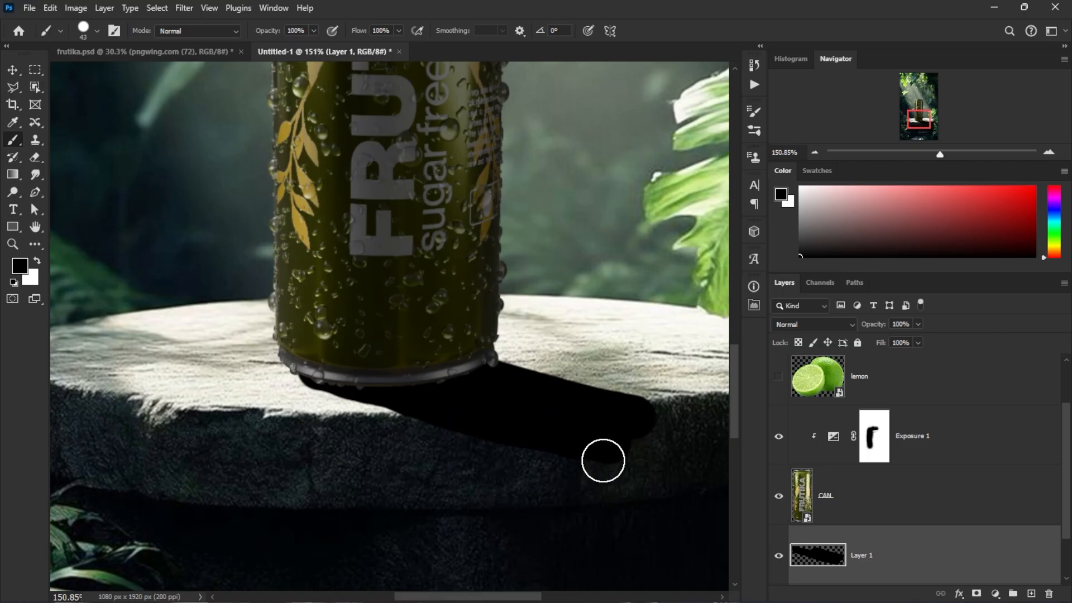
# Step: Blend Layer 1 into the stone by splitting the Blend If underlying-layer black slider to 0 / 115
pyautogui.doubleClick(911, 559)
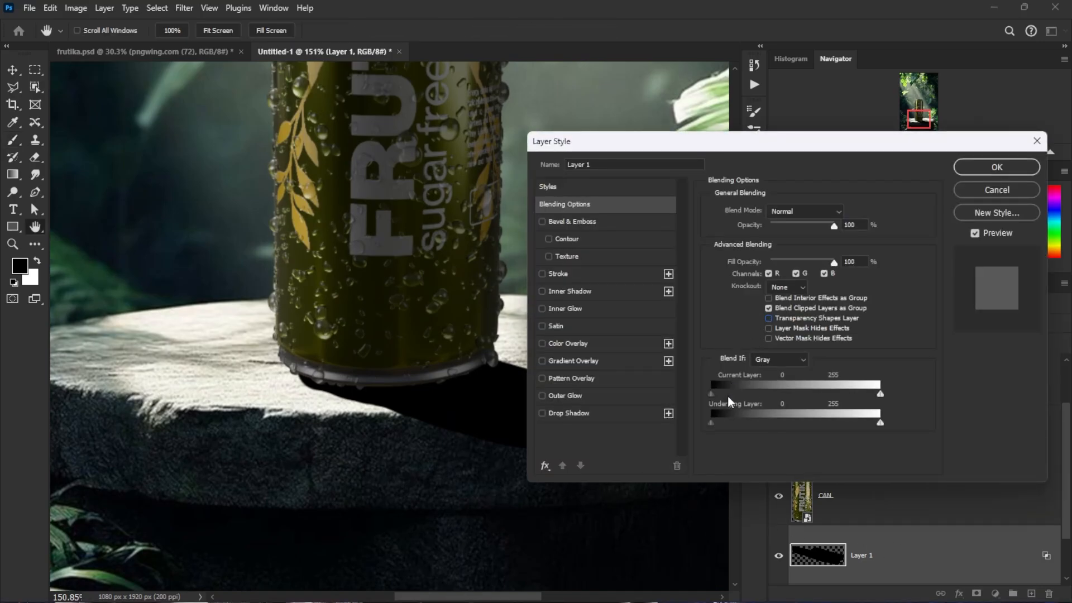
pyautogui.moveTo(733, 425); pyautogui.dragTo(793, 433)
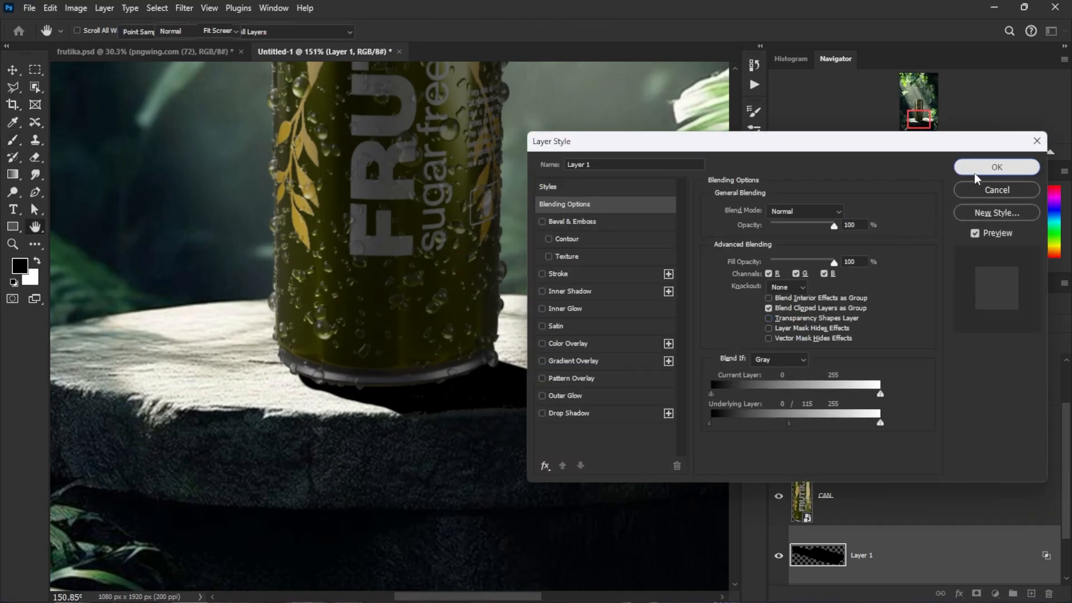
pyautogui.click(996, 167)
pyautogui.press('b')
pyautogui.scroll(-6, 507, 353)
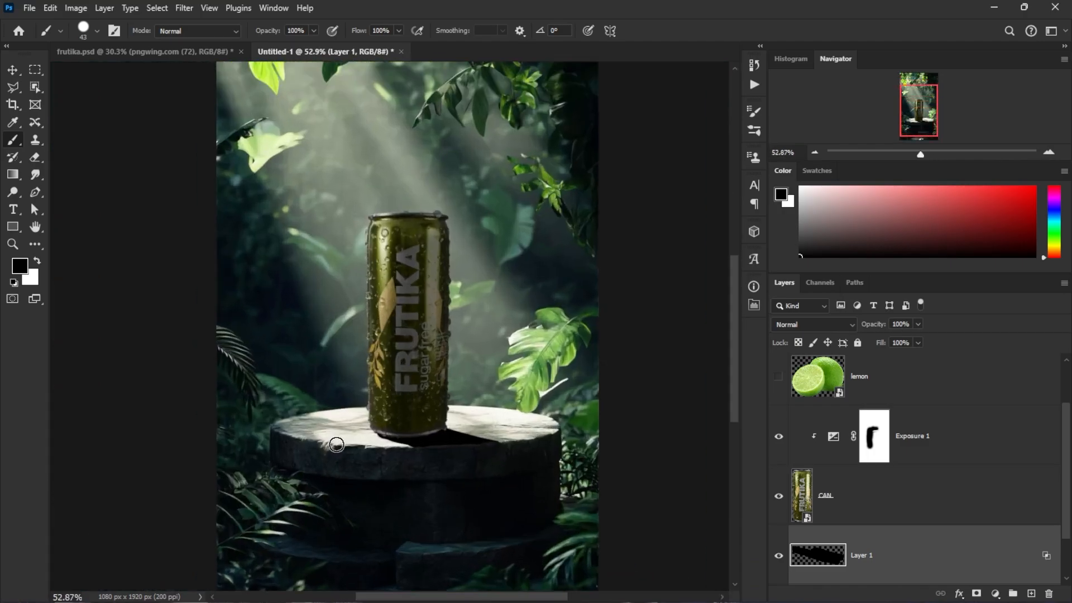
# Step: Add a layer mask to shadow Layer 1 and set up a soft 233 px brush with 19% flow
pyautogui.scroll(2, 358, 444)
pyautogui.rightClick(438, 441)
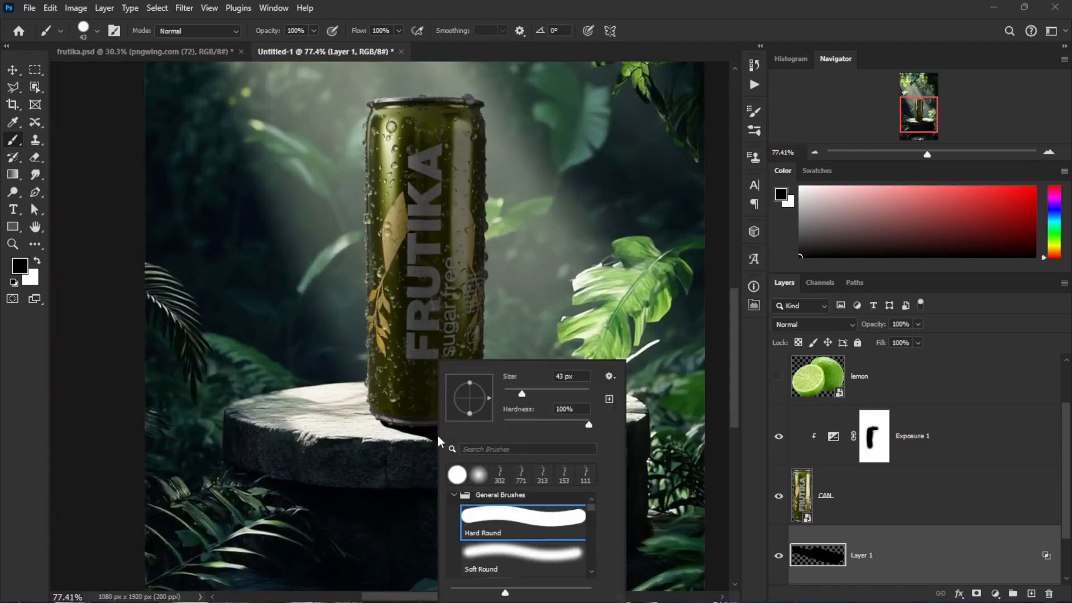
pyautogui.click(877, 551)
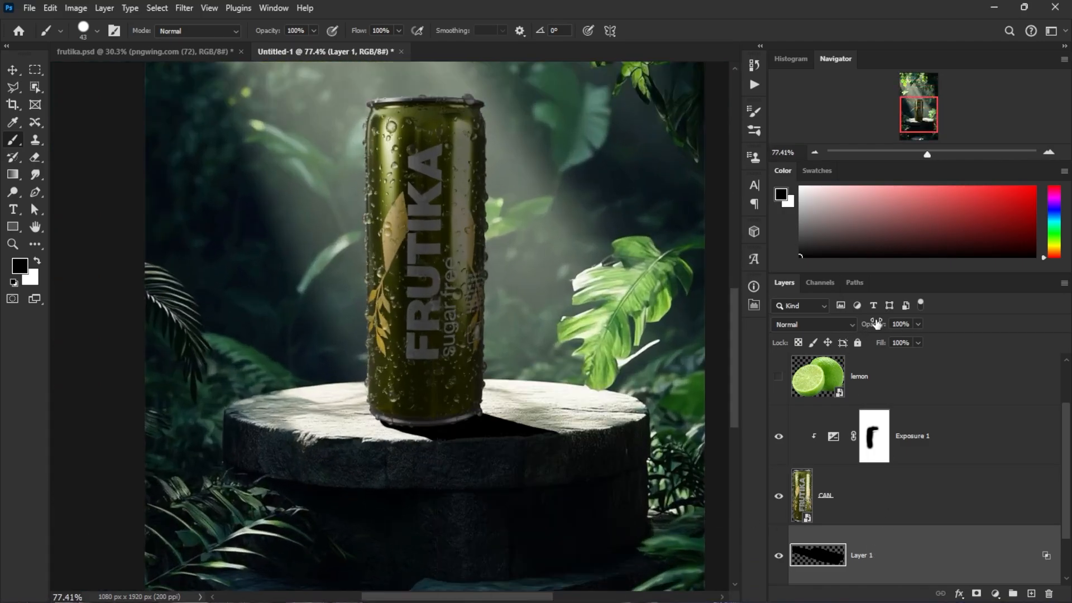
pyautogui.moveTo(875, 324)
pyautogui.mouseDown()
pyautogui.moveTo(847, 327)
pyautogui.moveTo(880, 327)
pyautogui.mouseUp()
pyautogui.click(975, 592)
pyautogui.scroll(5, 466, 454)
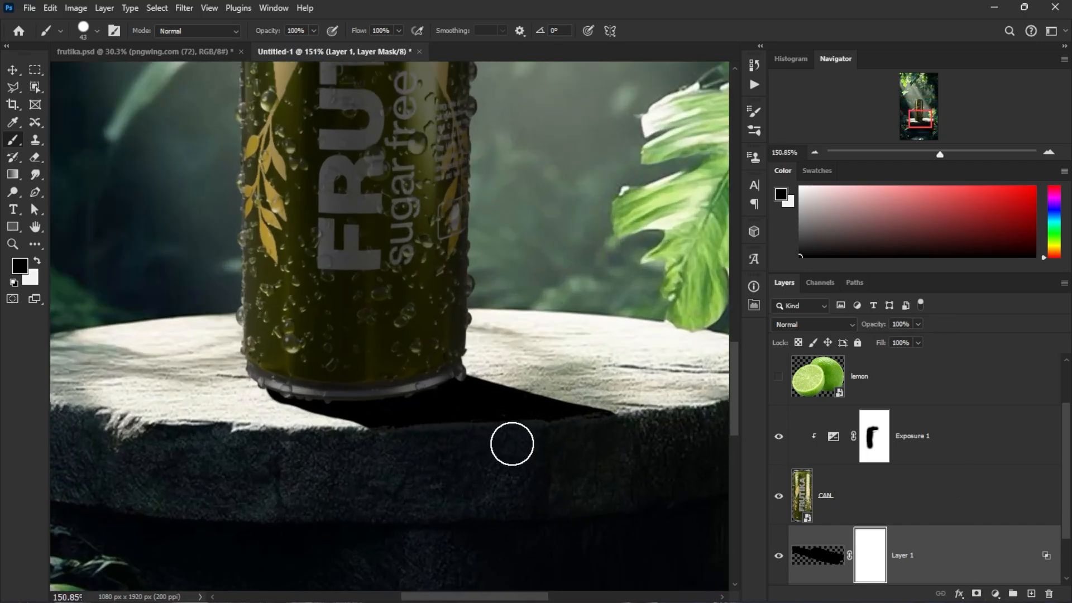
pyautogui.rightClick(511, 444)
pyautogui.moveTo(437, 456); pyautogui.dragTo(516, 461)
pyautogui.click(533, 481)
pyautogui.hotkey('ctrl', 'z')
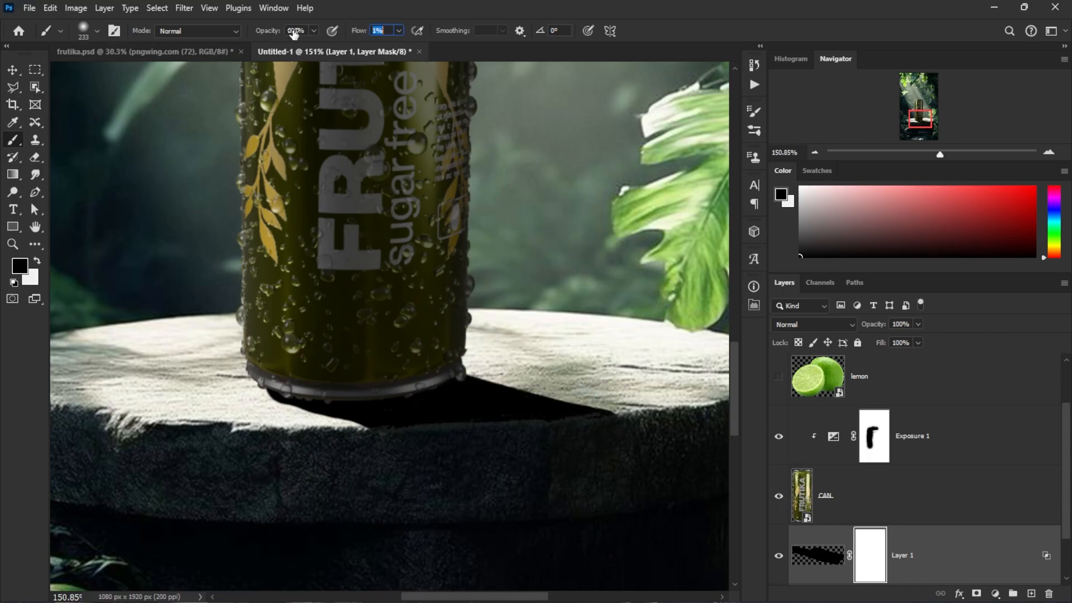
pyautogui.moveTo(575, 365)
pyautogui.mouseDown()
pyautogui.moveTo(619, 389)
pyautogui.moveTo(632, 429)
pyautogui.moveTo(531, 318)
pyautogui.moveTo(628, 362)
pyautogui.moveTo(673, 448)
pyautogui.moveTo(467, 552)
pyautogui.moveTo(302, 521)
pyautogui.moveTo(316, 494)
pyautogui.moveTo(225, 492)
pyautogui.mouseUp()
pyautogui.hotkey('ctrl', 'z')
pyautogui.scroll(-4, 226, 492)
pyautogui.hotkey('ctrl', 'z')
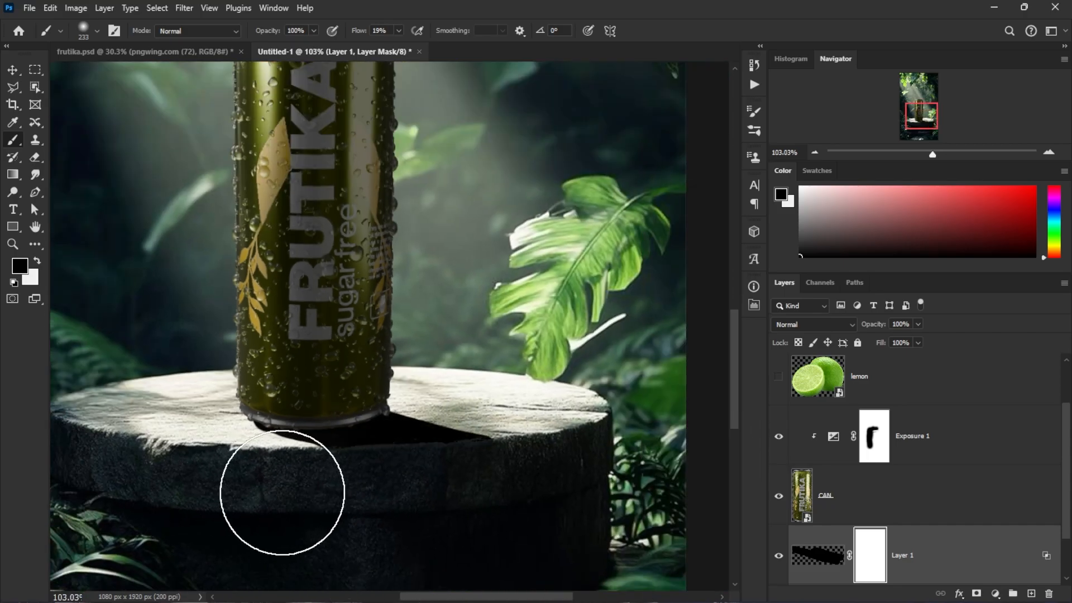
# Step: Fade the far end of the can's shadow by painting black on the Layer 1 mask
pyautogui.moveTo(485, 397); pyautogui.dragTo(507, 473)
pyautogui.scroll(-5, 505, 477)
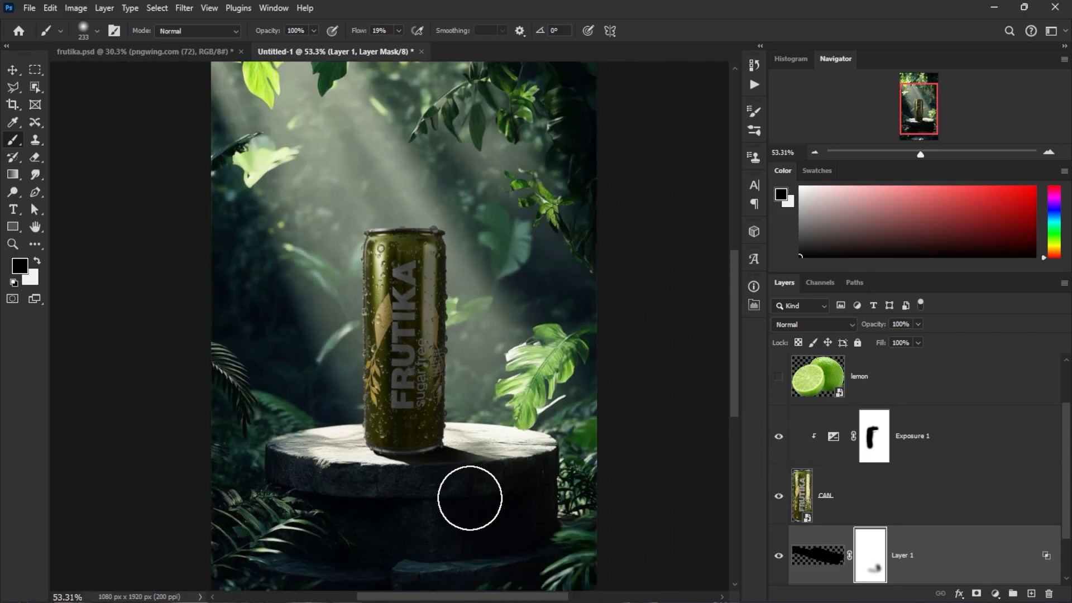
pyautogui.scroll(4, 550, 419)
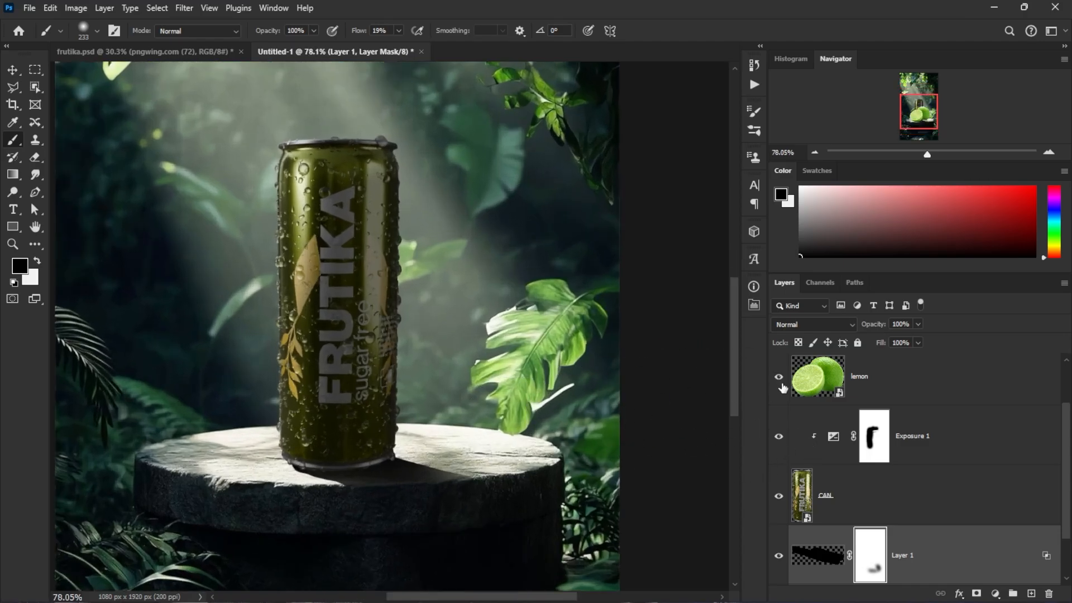
# Step: Show the lemon layer, scale it down to about 12.5%, and move the limes to the right of the can
pyautogui.click(780, 379)
pyautogui.hotkey('ctrl', 't')
pyautogui.press('Escape')
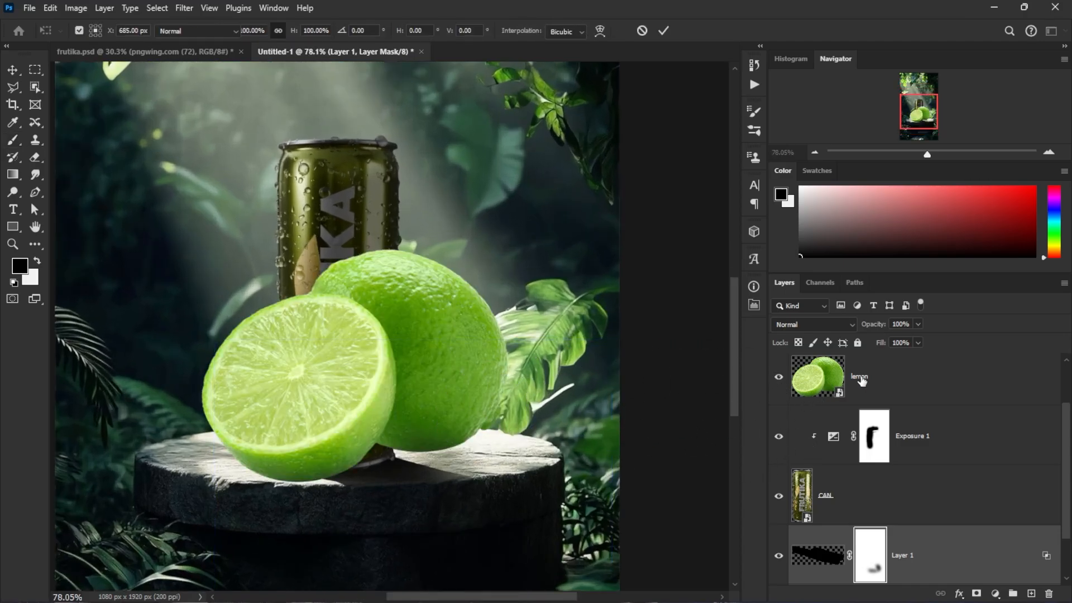
pyautogui.click(856, 383)
pyautogui.hotkey('ctrl', 't')
pyautogui.scroll(-2, 541, 457)
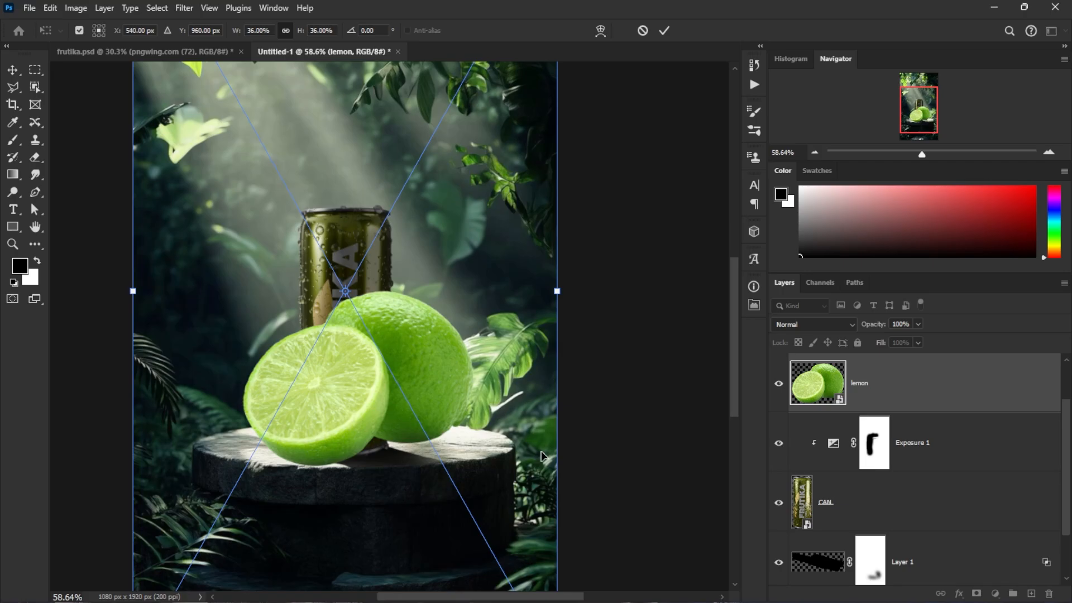
pyautogui.moveTo(564, 291); pyautogui.dragTo(282, 290)
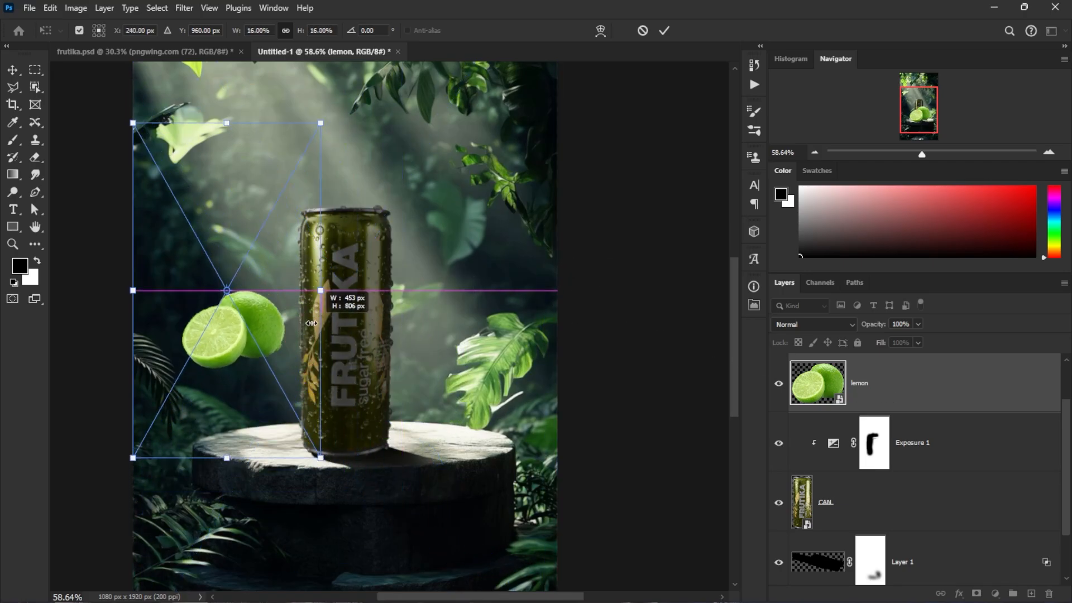
pyautogui.moveTo(233, 360); pyautogui.dragTo(415, 442)
pyautogui.scroll(2, 416, 441)
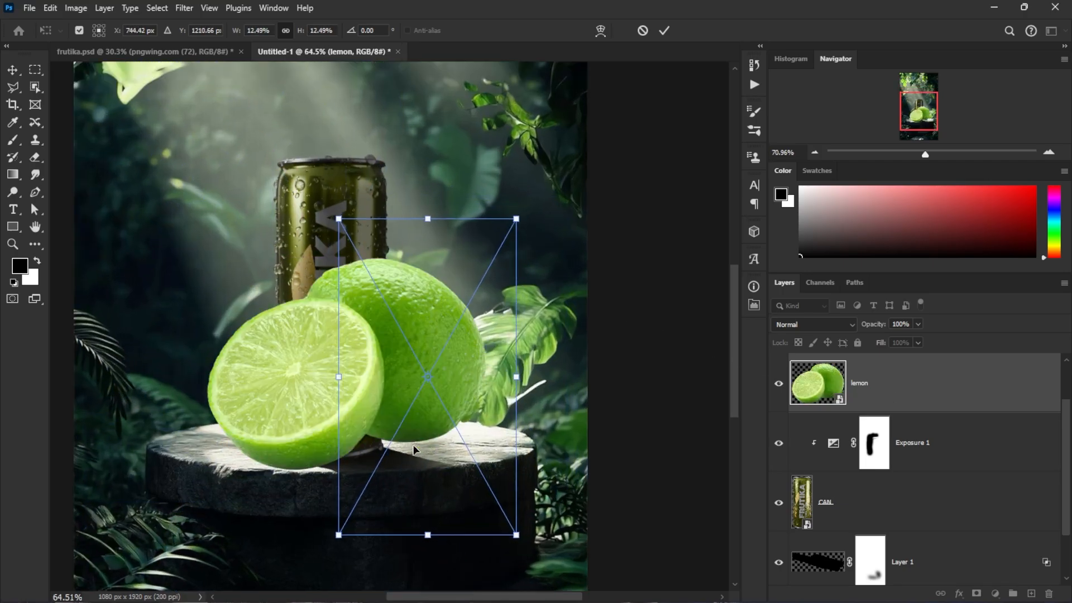
# Step: Scale the limes down further to about 9.8% and set them on the stone top beside the can
pyautogui.moveTo(523, 547); pyautogui.dragTo(491, 521)
pyautogui.scroll(2, 491, 521)
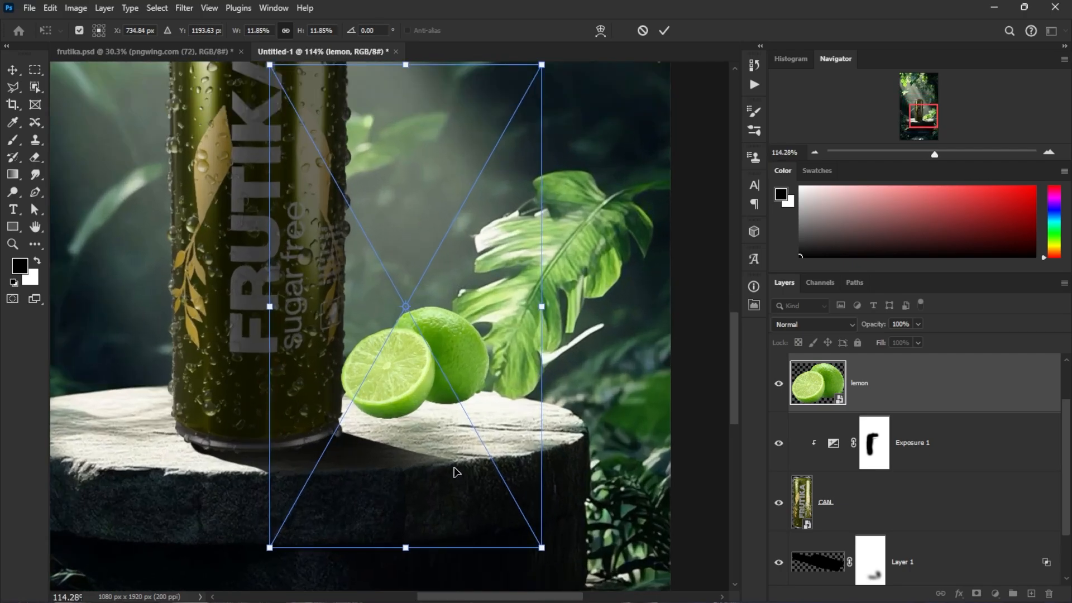
pyautogui.moveTo(430, 398); pyautogui.dragTo(429, 412)
pyautogui.moveTo(543, 562); pyautogui.dragTo(511, 505)
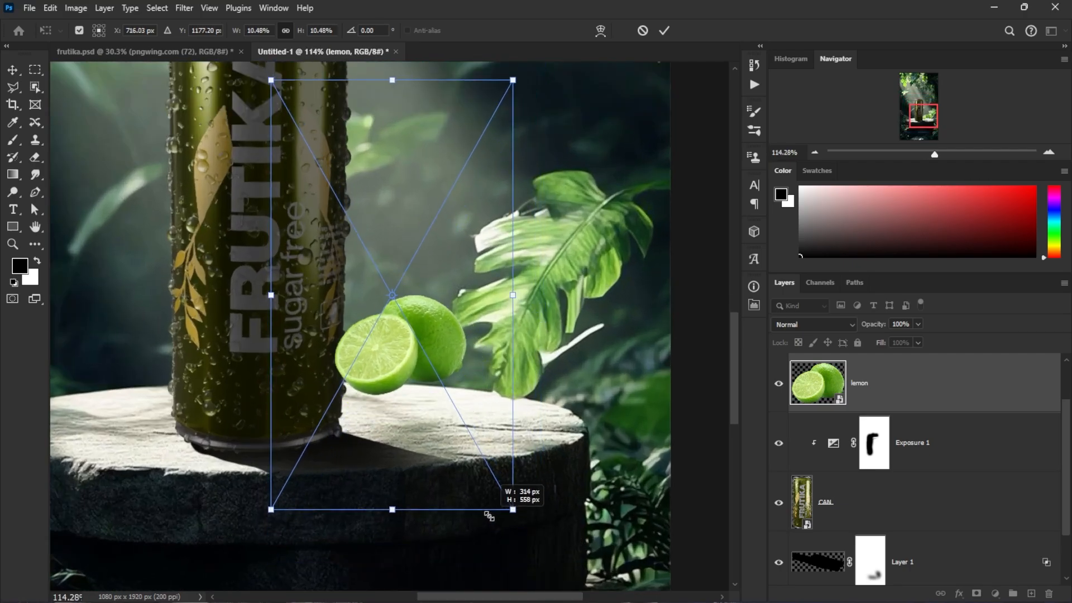
pyautogui.scroll(3, 510, 505)
pyautogui.moveTo(378, 355); pyautogui.dragTo(415, 403)
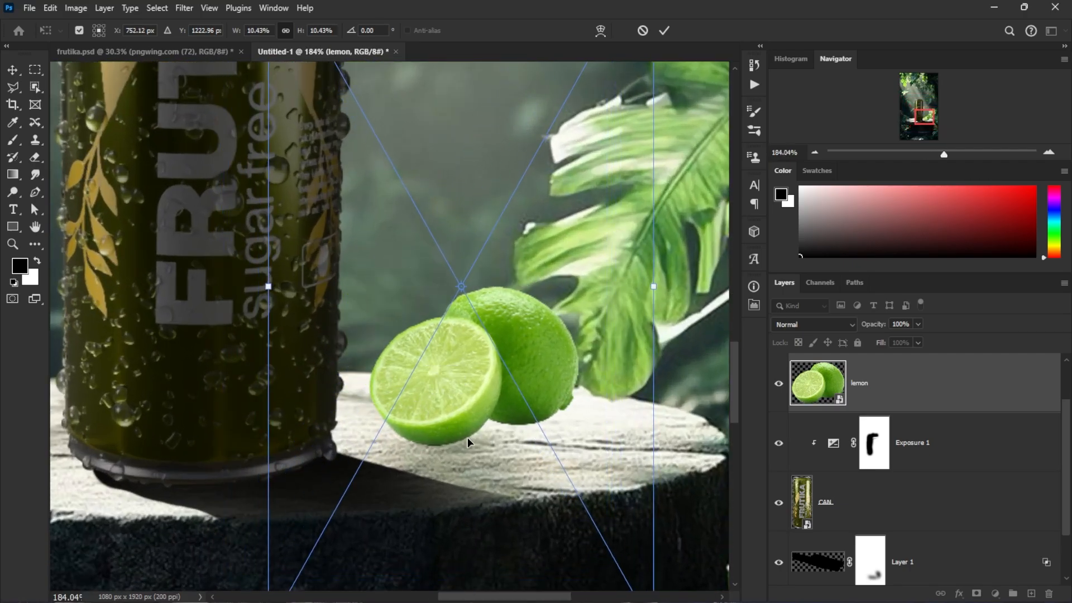
pyautogui.scroll(-3, 466, 439)
pyautogui.moveTo(581, 541); pyautogui.dragTo(560, 522)
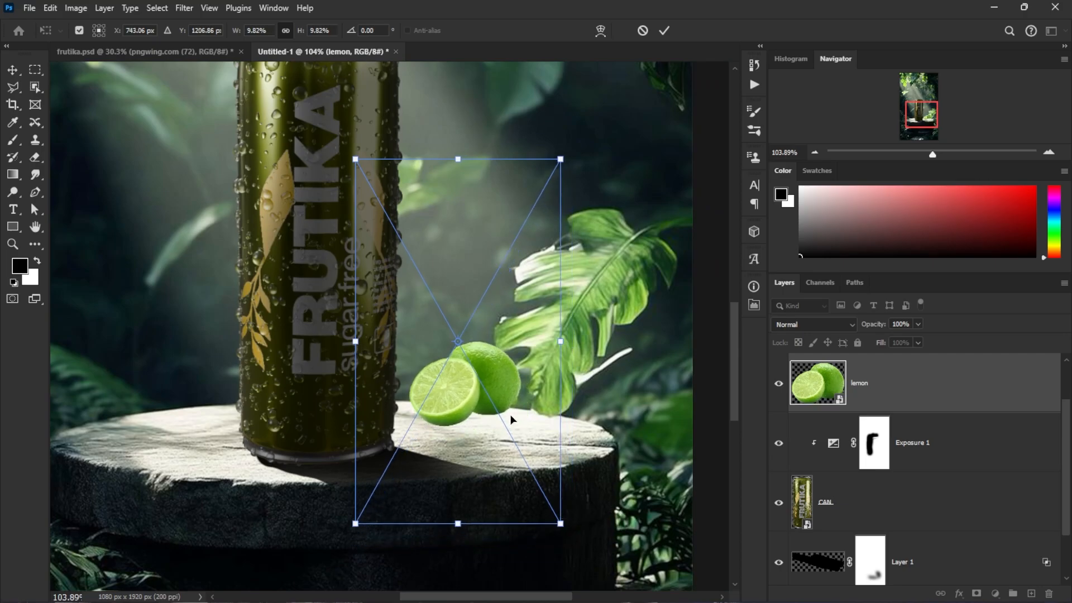
pyautogui.moveTo(510, 414); pyautogui.dragTo(520, 433)
pyautogui.press('Return')
pyautogui.press('b')
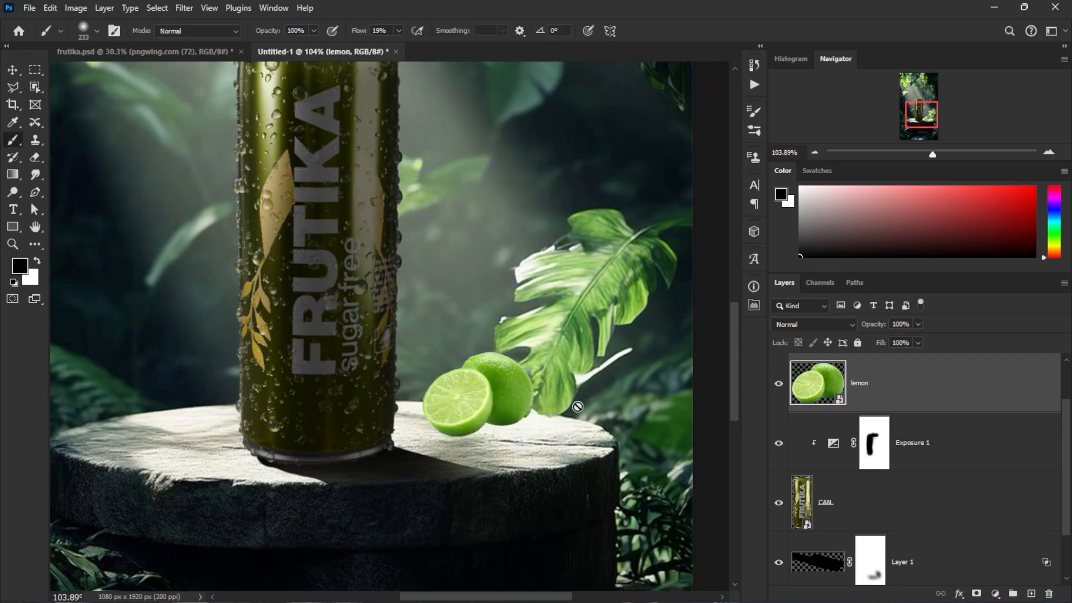
# Step: Add an Exposure adjustment clipped to the lemon layer with exposure set to -2.10
pyautogui.scroll(-1, 969, 564)
pyautogui.scroll(2, 912, 506)
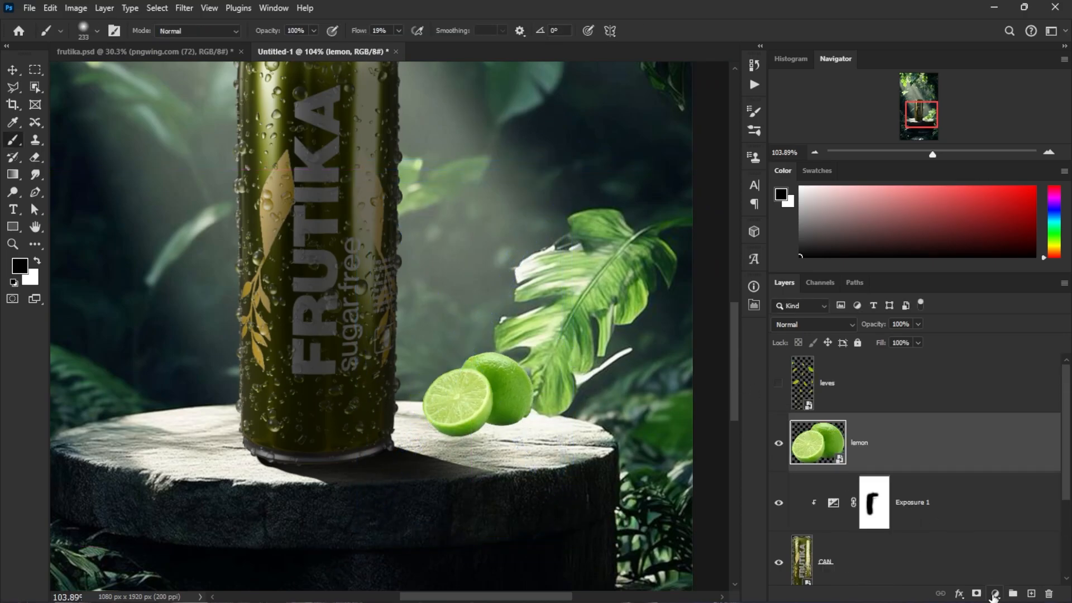
pyautogui.click(994, 593)
pyautogui.click(983, 445)
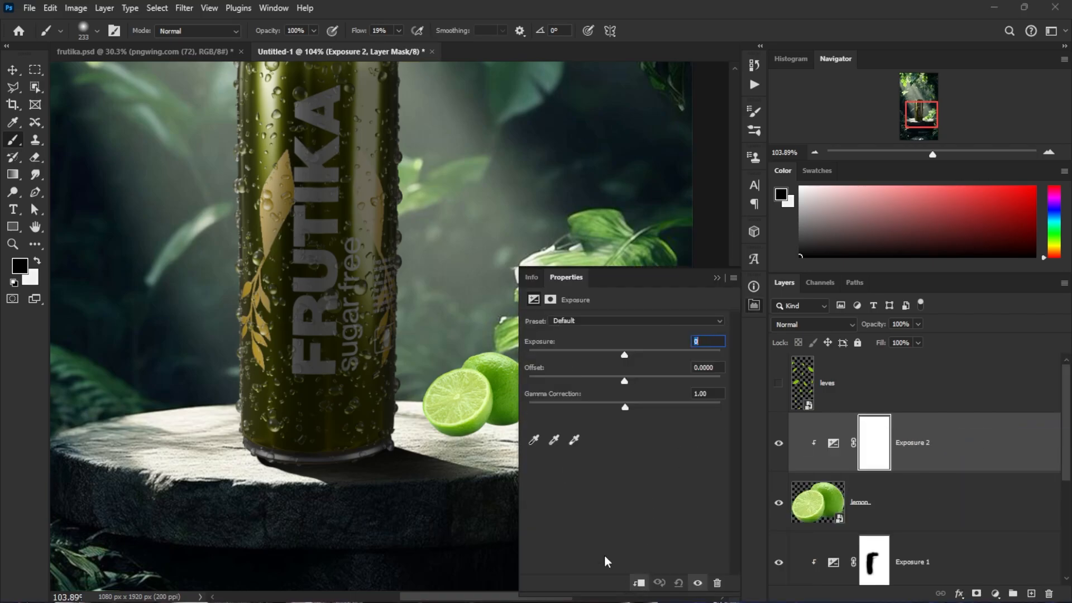
pyautogui.moveTo(625, 356); pyautogui.dragTo(600, 359)
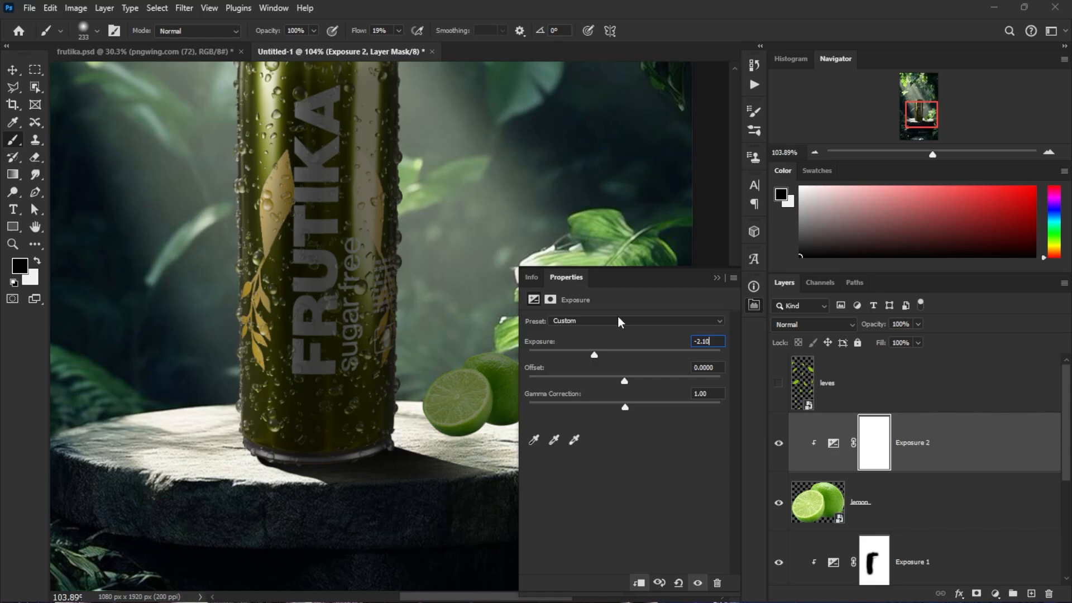
pyautogui.click(717, 278)
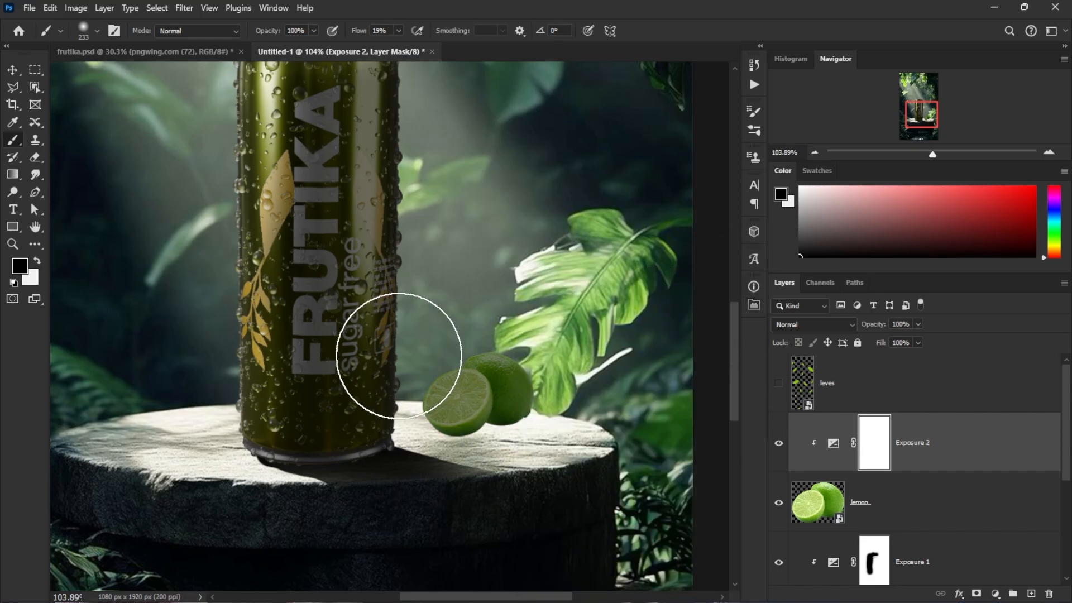
# Step: Paint black on the Exposure 2 mask along the upper and light-facing edges of the limes, and check the painted mask
pyautogui.scroll(9, 428, 370)
pyautogui.moveTo(483, 373); pyautogui.dragTo(359, 356)
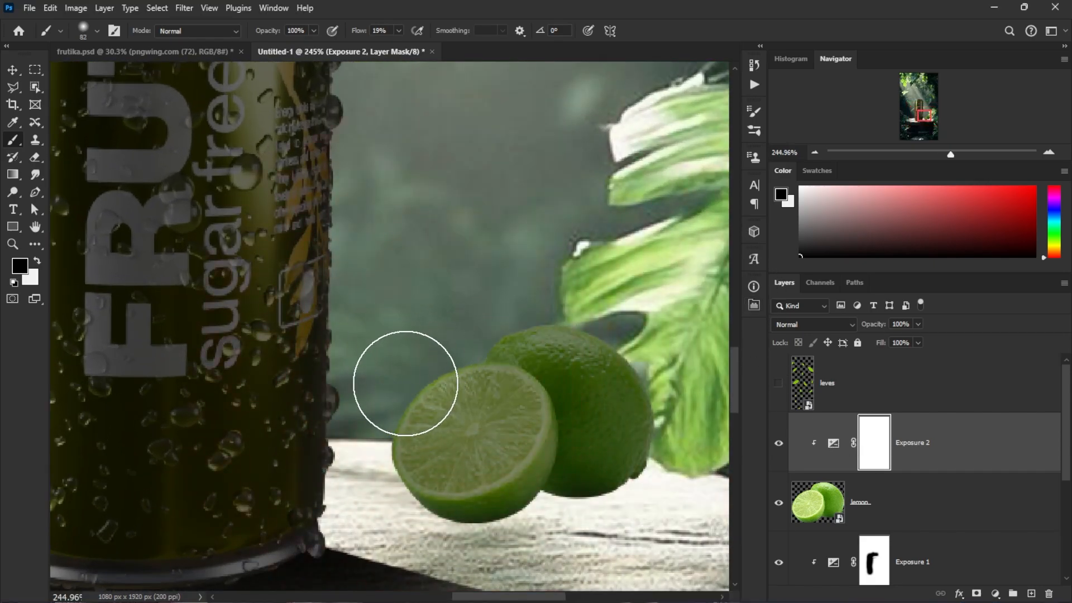
pyautogui.moveTo(405, 384)
pyautogui.mouseDown()
pyautogui.moveTo(474, 313)
pyautogui.moveTo(378, 445)
pyautogui.moveTo(419, 416)
pyautogui.moveTo(442, 433)
pyautogui.moveTo(461, 415)
pyautogui.mouseUp()
pyautogui.moveTo(453, 308)
pyautogui.mouseDown()
pyautogui.moveTo(495, 383)
pyautogui.moveTo(484, 313)
pyautogui.moveTo(535, 299)
pyautogui.moveTo(588, 305)
pyautogui.mouseUp()
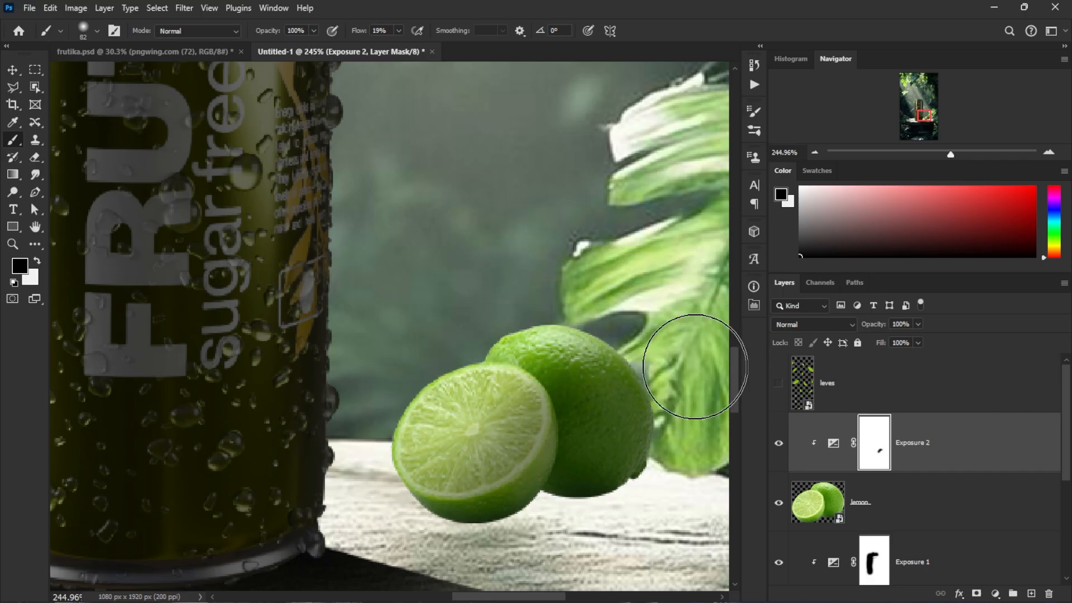
pyautogui.keyDown('alt'); pyautogui.click(881, 461); pyautogui.keyUp('alt')
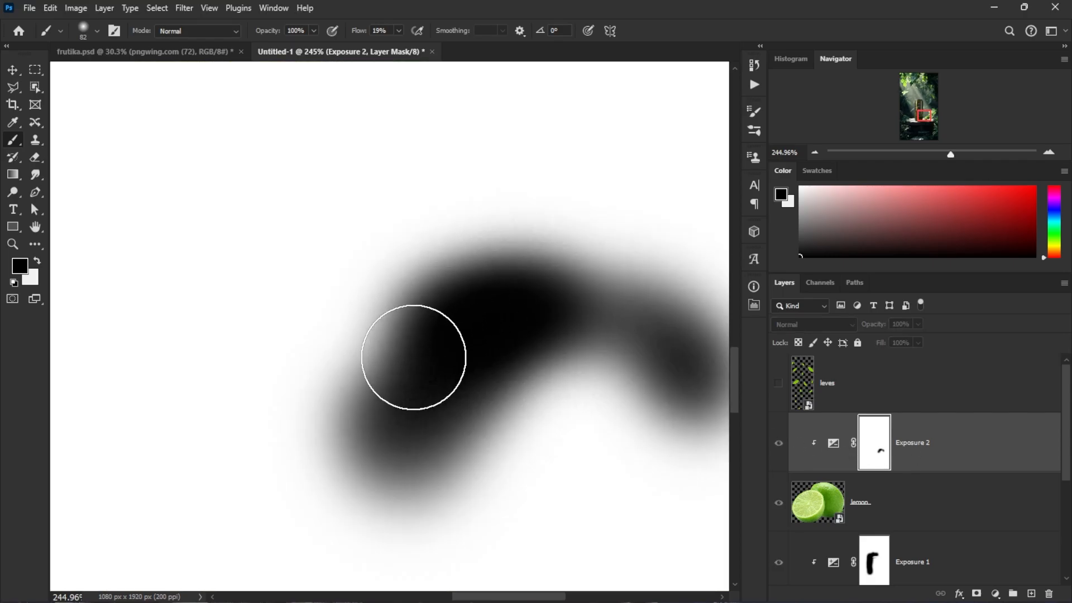
pyautogui.keyDown('alt'); pyautogui.click(880, 451); pyautogui.keyUp('alt')
pyautogui.scroll(-6, 471, 416)
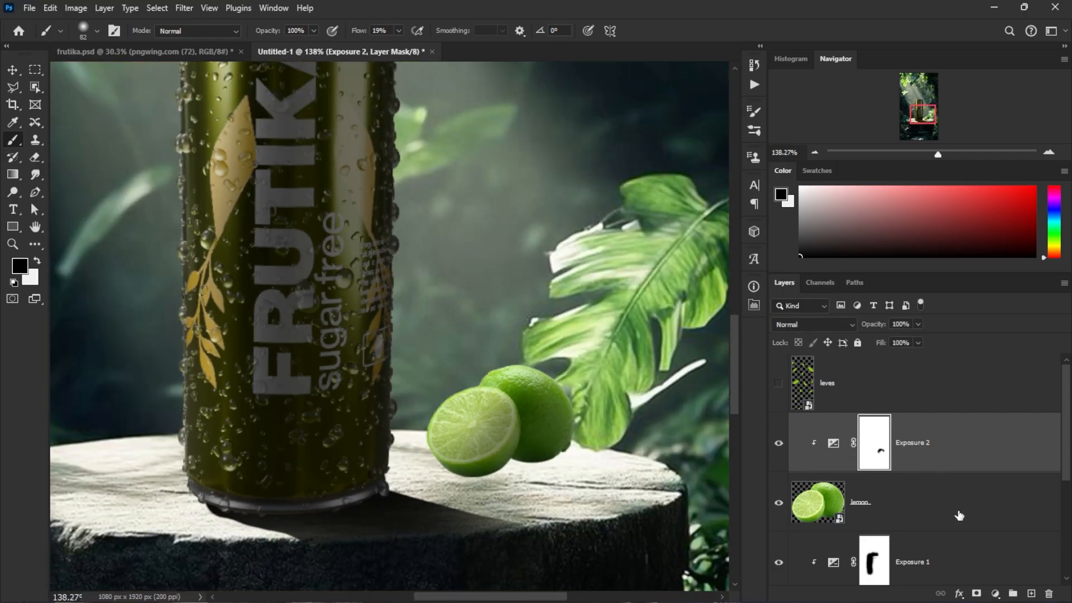
# Step: Add a Curves adjustment clipped to the lemon layer and darken the limes with a curve point at input 96, output 44
pyautogui.click(995, 593)
pyautogui.click(991, 418)
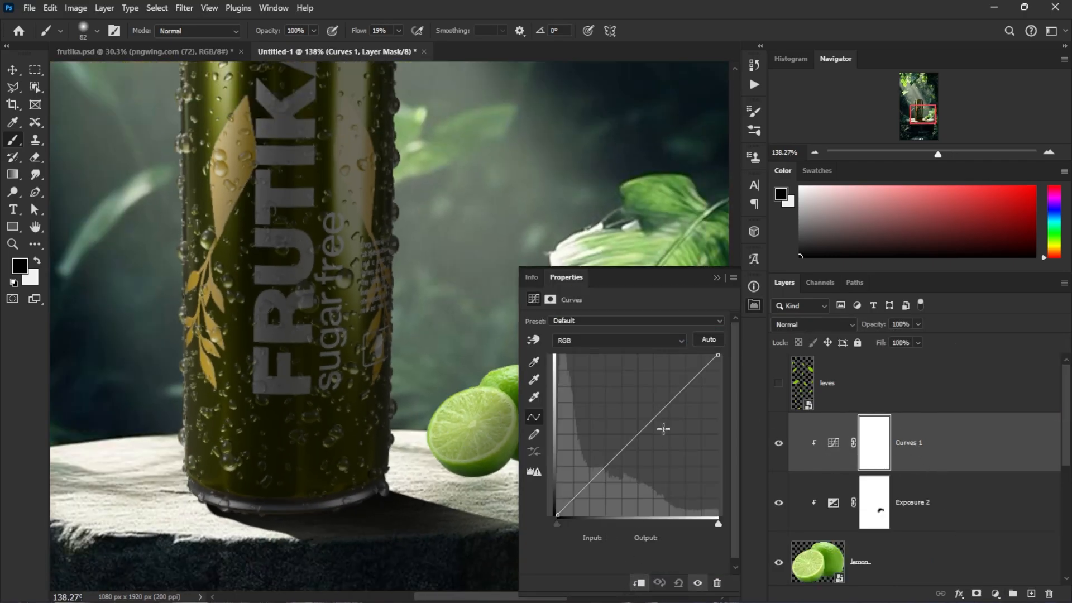
pyautogui.moveTo(616, 452); pyautogui.dragTo(625, 470)
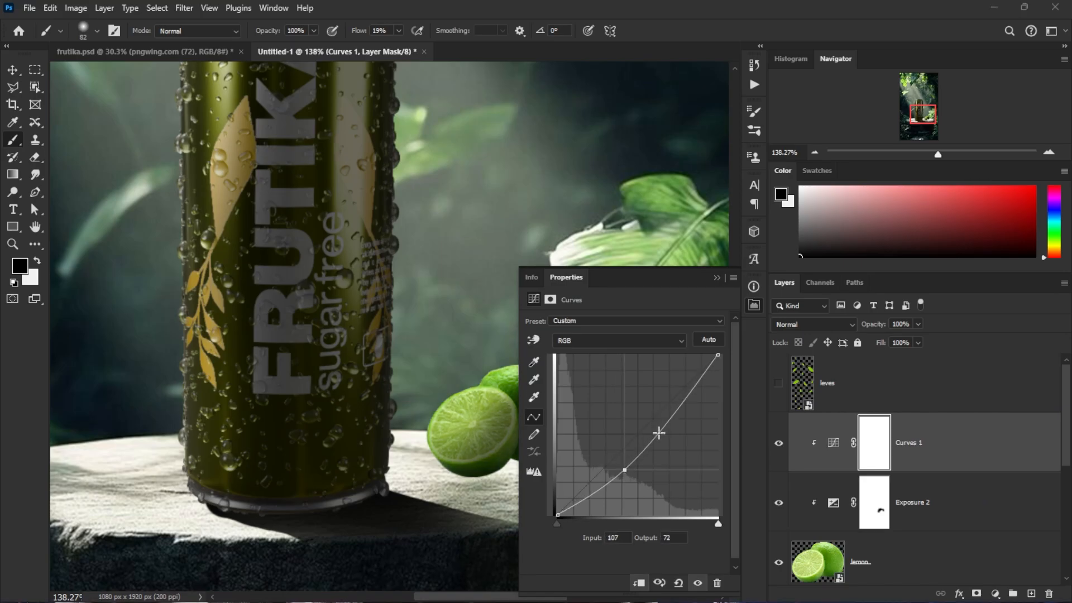
pyautogui.moveTo(659, 432)
pyautogui.mouseDown()
pyautogui.moveTo(656, 454)
pyautogui.moveTo(667, 433)
pyautogui.mouseUp()
pyautogui.moveTo(625, 472); pyautogui.dragTo(619, 489)
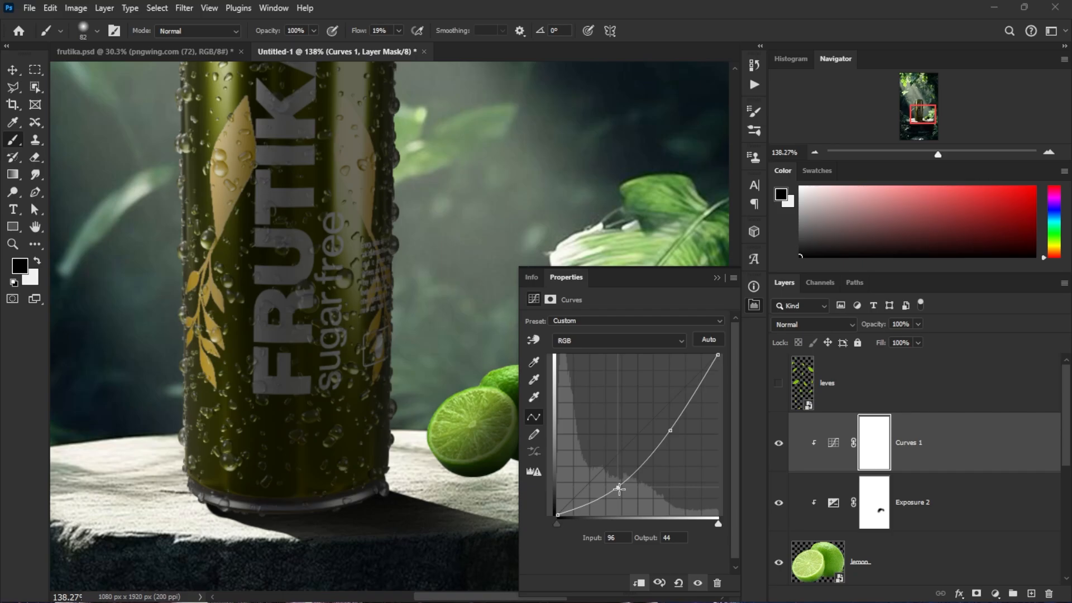
pyautogui.click(716, 279)
# Step: Enlarge the limes slightly towards the can, transforming the lemon layer together with its Exposure 2 and Curves 1 adjustments
pyautogui.scroll(-7, 607, 363)
pyautogui.scroll(4, 565, 438)
pyautogui.click(798, 547)
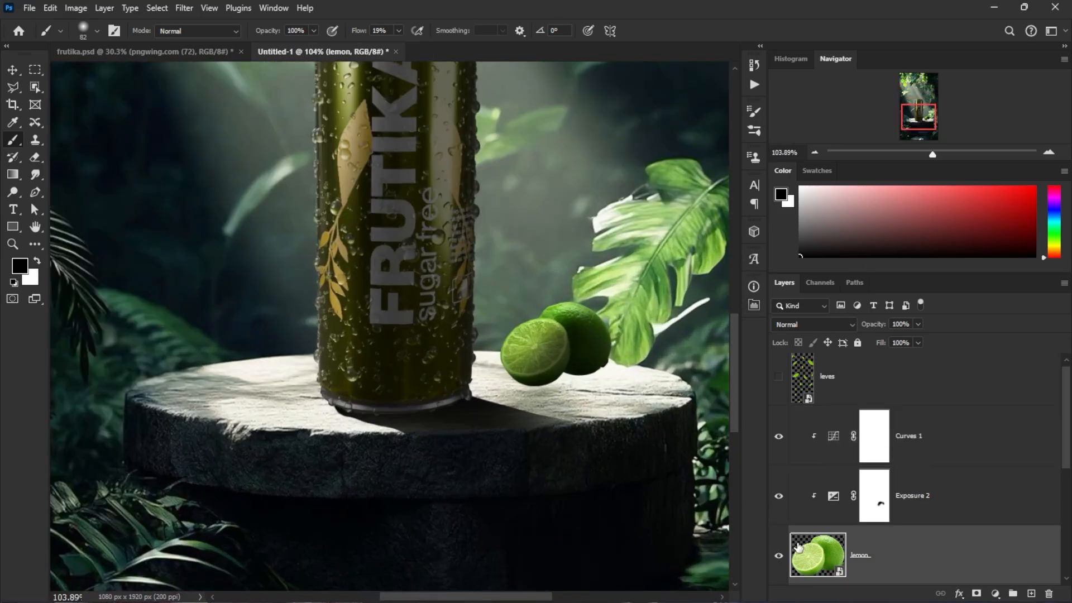
pyautogui.keyDown('shift'); pyautogui.click(898, 459); pyautogui.keyUp('shift')
pyautogui.hotkey('ctrl', 't')
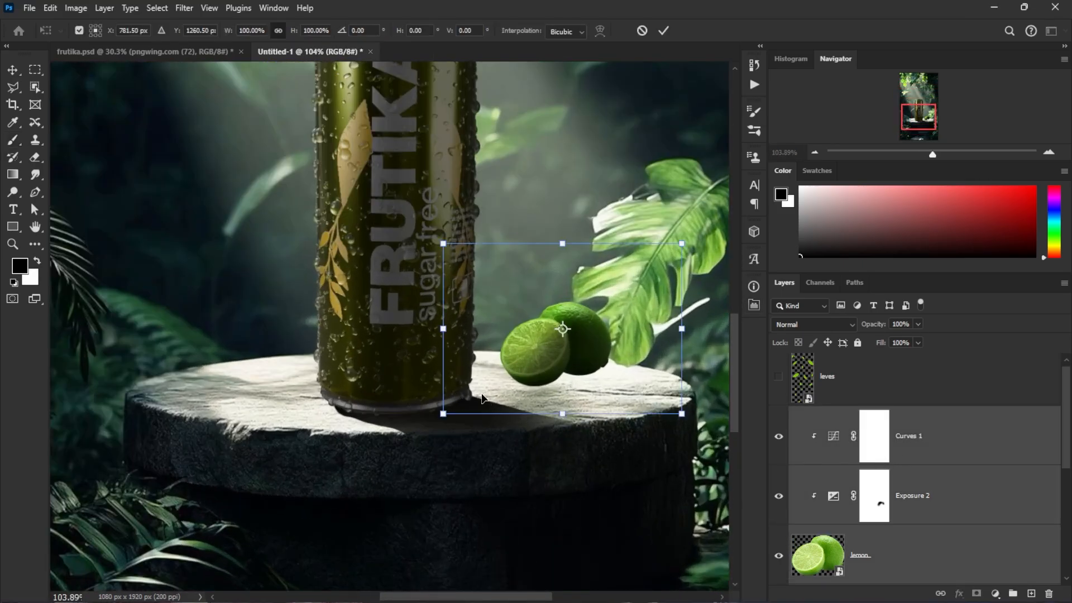
pyautogui.moveTo(443, 327); pyautogui.dragTo(424, 328)
pyautogui.press('Return')
pyautogui.click(952, 460)
pyautogui.scroll(-1, 906, 501)
pyautogui.scroll(1, 893, 520)
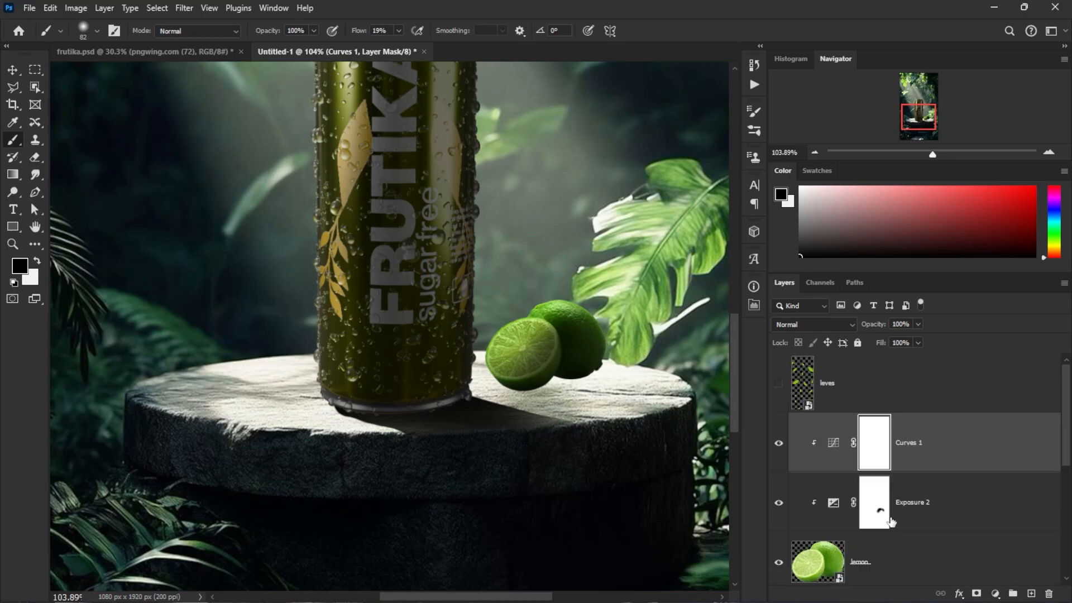
# Step: Add an Exposure adjustment directly below the lemon layer with exposure -4.62, and invert its mask to black
pyautogui.scroll(-2, 893, 520)
pyautogui.click(931, 524)
pyautogui.scroll(8, 586, 407)
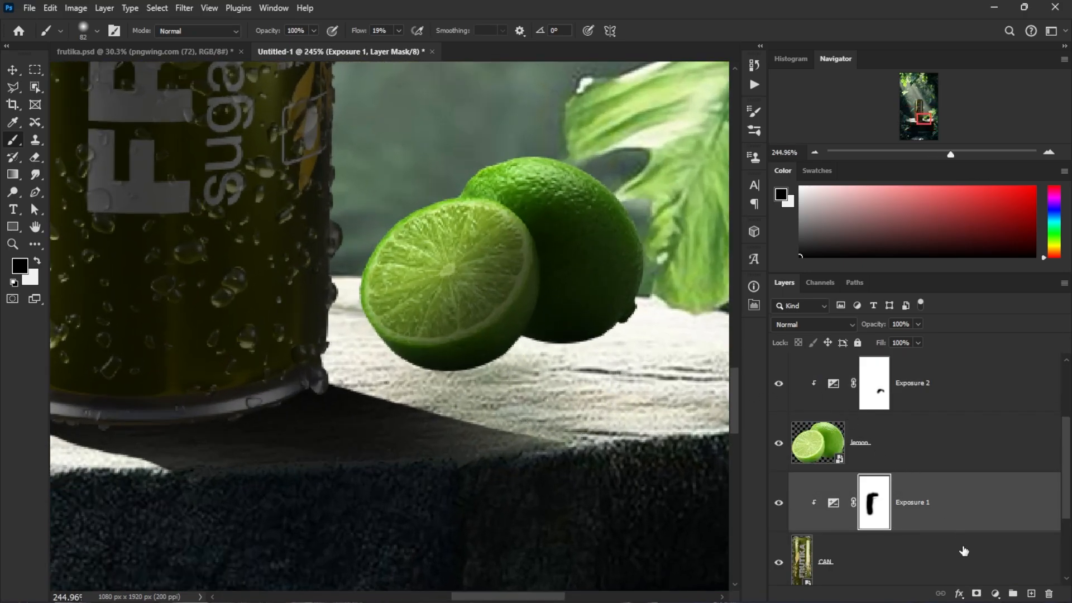
pyautogui.click(995, 593)
pyautogui.click(977, 435)
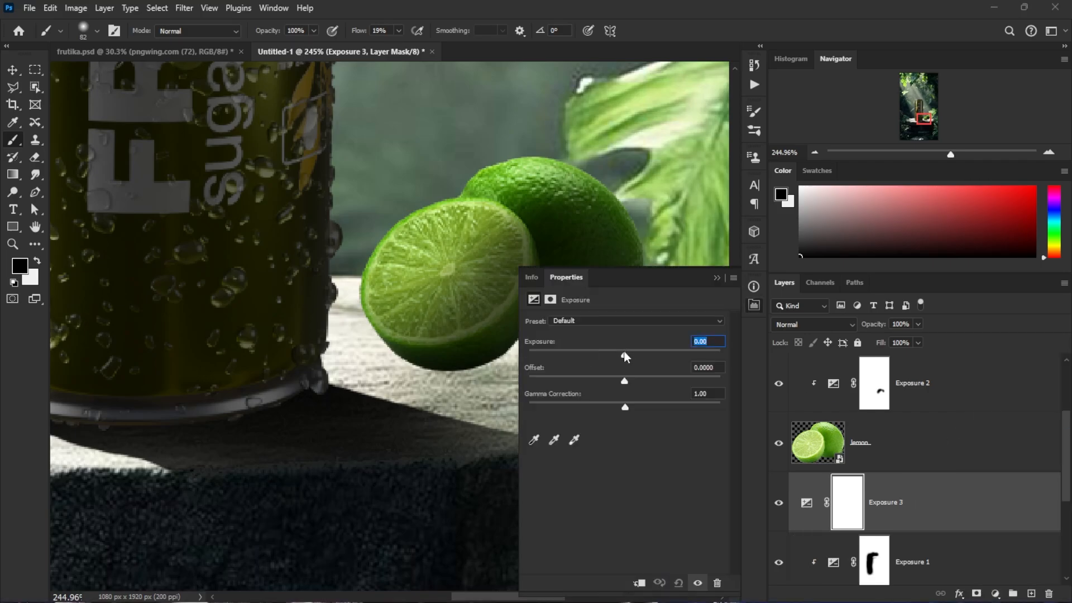
pyautogui.moveTo(624, 355); pyautogui.dragTo(566, 368)
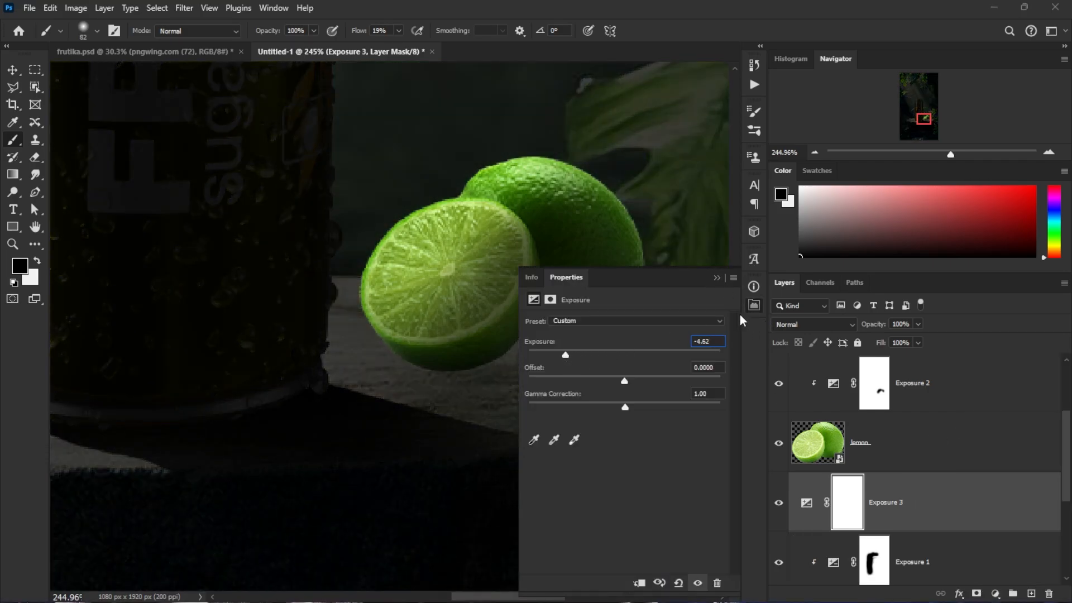
pyautogui.click(717, 277)
pyautogui.hotkey('ctrl', 'i')
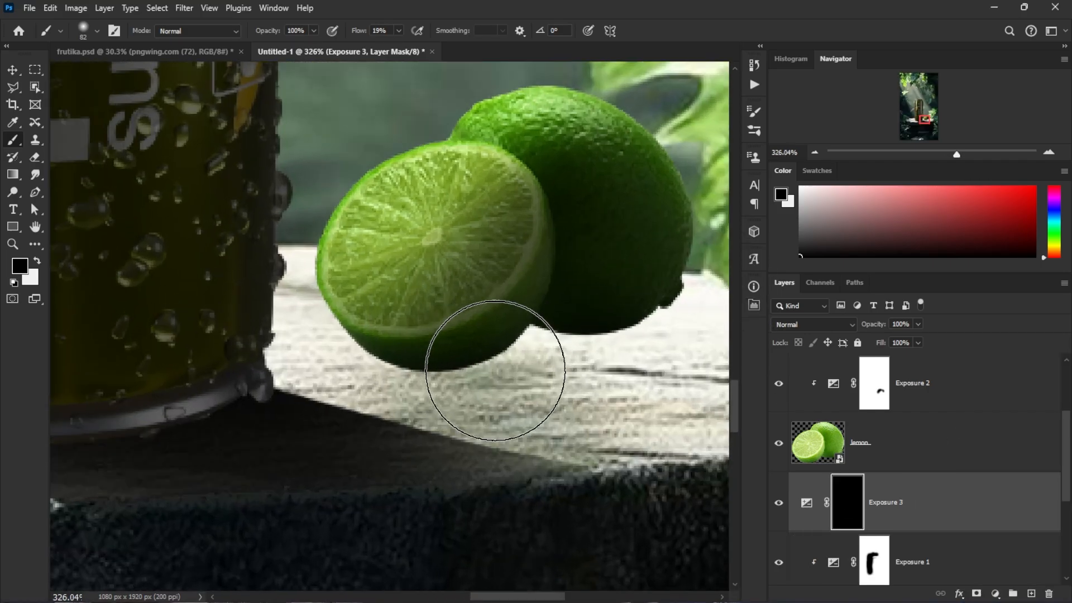
# Step: Paint the limes' cast shadows onto the stone top in white on the Exposure 3 mask with a flattened 34 px Hard Round brush
pyautogui.scroll(2, 494, 363)
pyautogui.rightClick(505, 355)
pyautogui.click(560, 518)
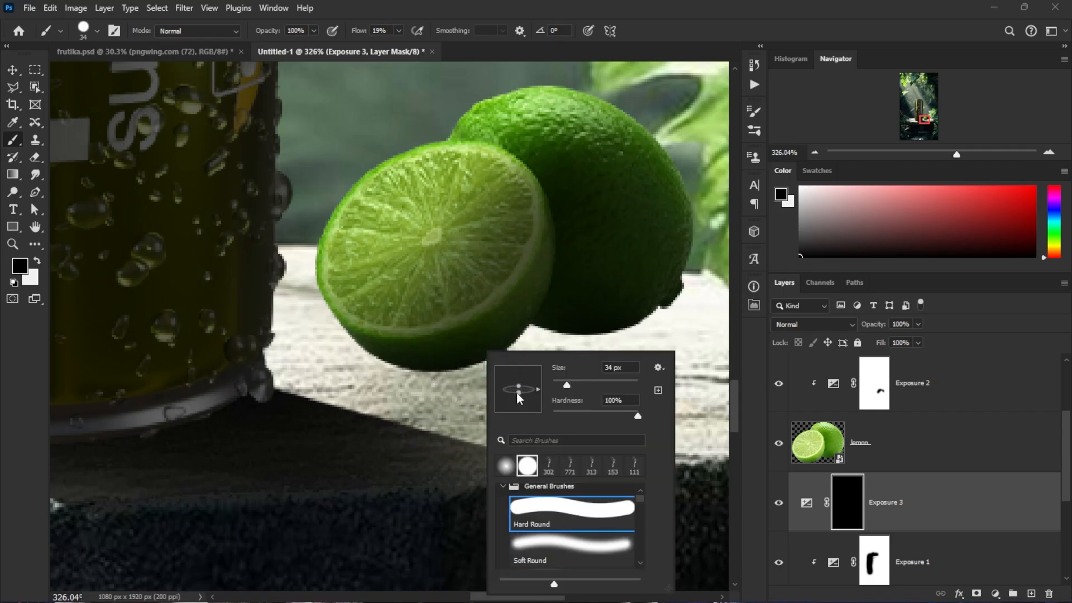
pyautogui.click(471, 378)
pyautogui.moveTo(517, 393)
pyautogui.mouseDown()
pyautogui.moveTo(610, 401)
pyautogui.moveTo(474, 366)
pyautogui.moveTo(669, 402)
pyautogui.mouseUp()
pyautogui.press('x')
pyautogui.scroll(-3, 561, 378)
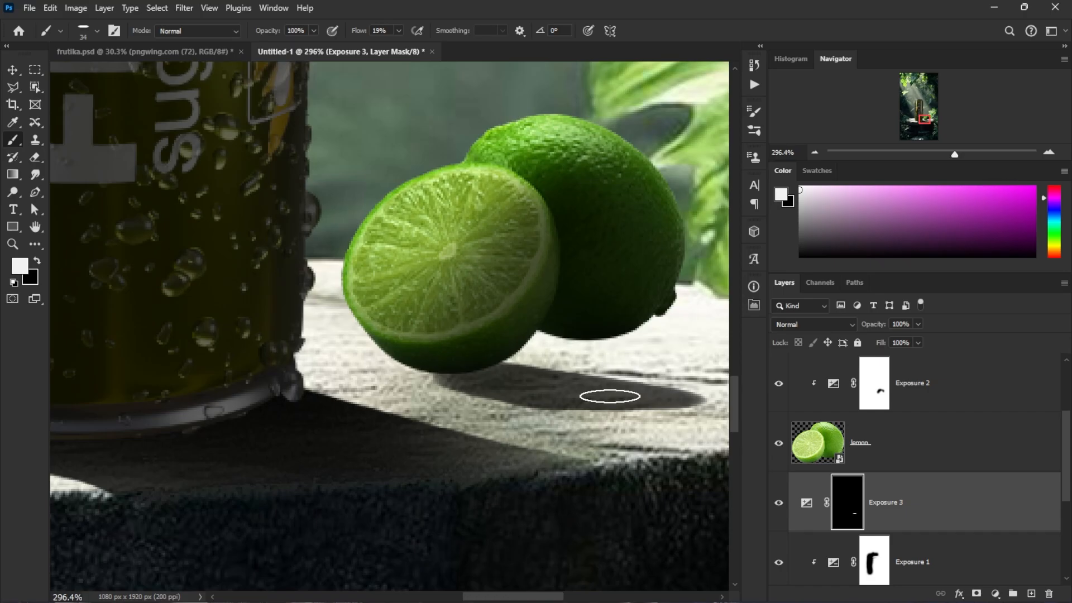
pyautogui.moveTo(584, 367); pyautogui.dragTo(487, 370)
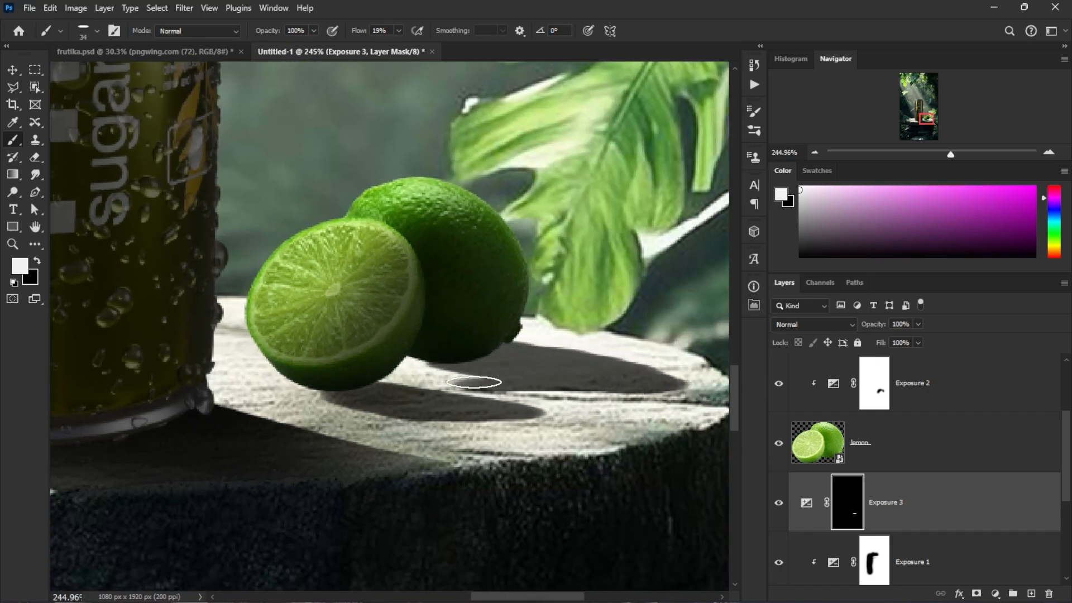
# Step: Switch to the Soft Round brush and paint white on the Exposure 3 mask to fill the shadow directly beneath the limes
pyautogui.scroll(-10, 421, 355)
pyautogui.scroll(15, 391, 369)
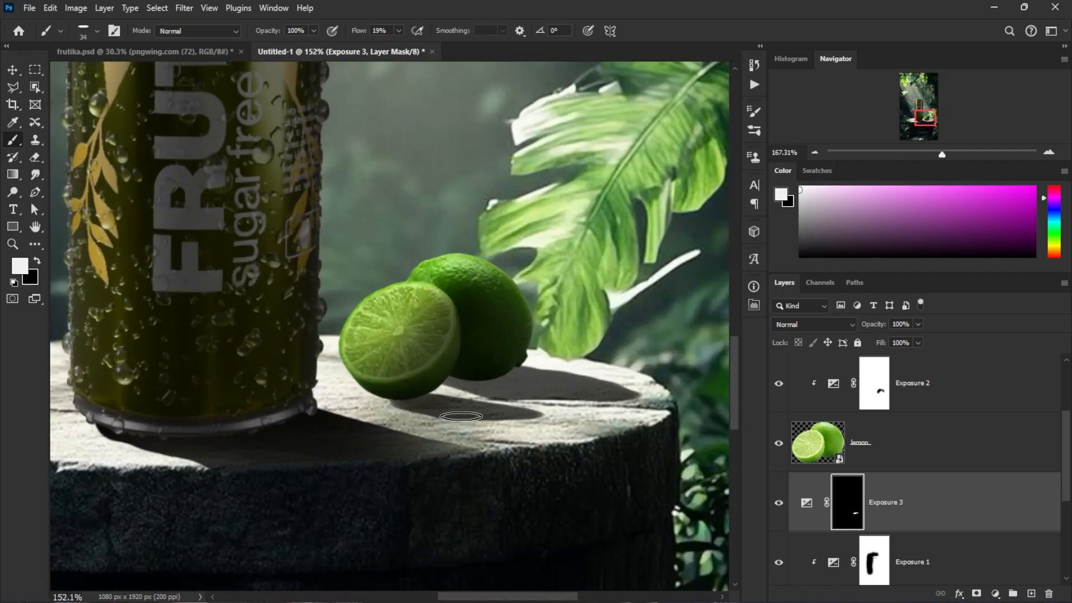
pyautogui.scroll(5, 470, 375)
pyautogui.rightClick(478, 376)
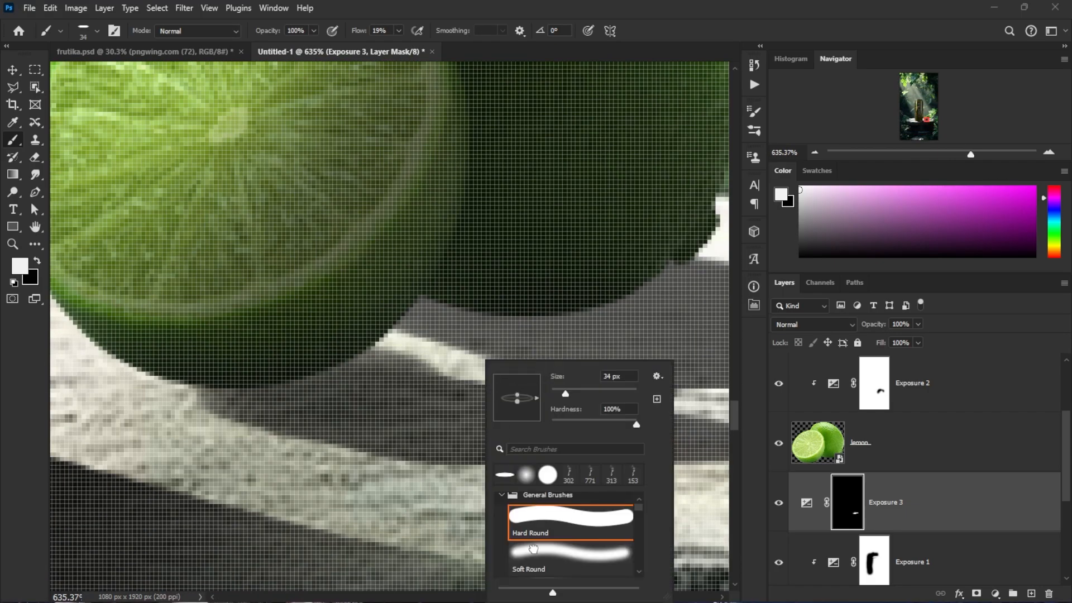
pyautogui.click(529, 546)
pyautogui.moveTo(450, 373); pyautogui.dragTo(408, 364)
# Step: Soften and fade the outer parts of the limes' shadows by painting black on the Exposure 3 mask with a larger soft brush
pyautogui.press('x')
pyautogui.moveTo(560, 371)
pyautogui.mouseDown()
pyautogui.moveTo(330, 316)
pyautogui.moveTo(486, 392)
pyautogui.moveTo(536, 386)
pyautogui.mouseUp()
pyautogui.scroll(-5, 568, 426)
pyautogui.moveTo(551, 474); pyautogui.dragTo(571, 475)
pyautogui.moveTo(502, 433); pyautogui.dragTo(735, 441)
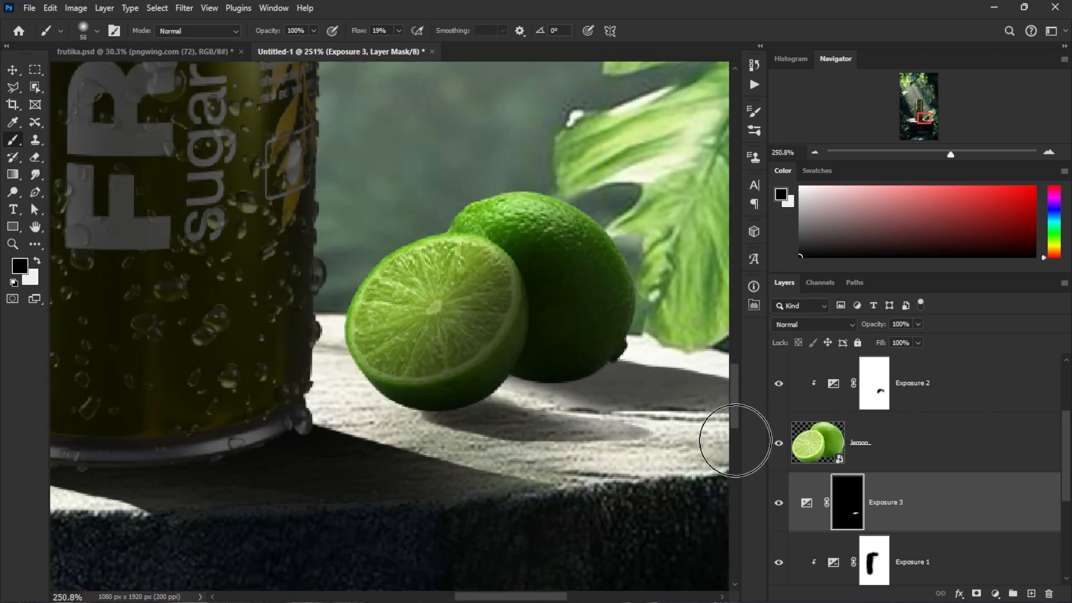
pyautogui.moveTo(401, 462); pyautogui.dragTo(421, 464)
pyautogui.scroll(-5, 503, 444)
pyautogui.moveTo(528, 441); pyautogui.dragTo(388, 430)
pyautogui.moveTo(485, 437); pyautogui.dragTo(524, 438)
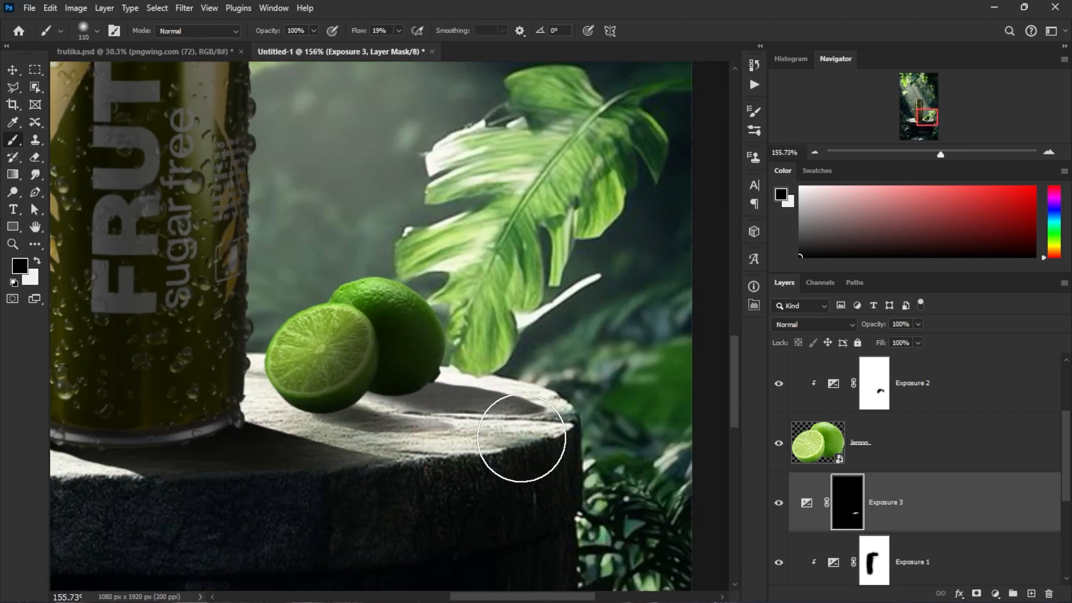
pyautogui.scroll(-5, 509, 444)
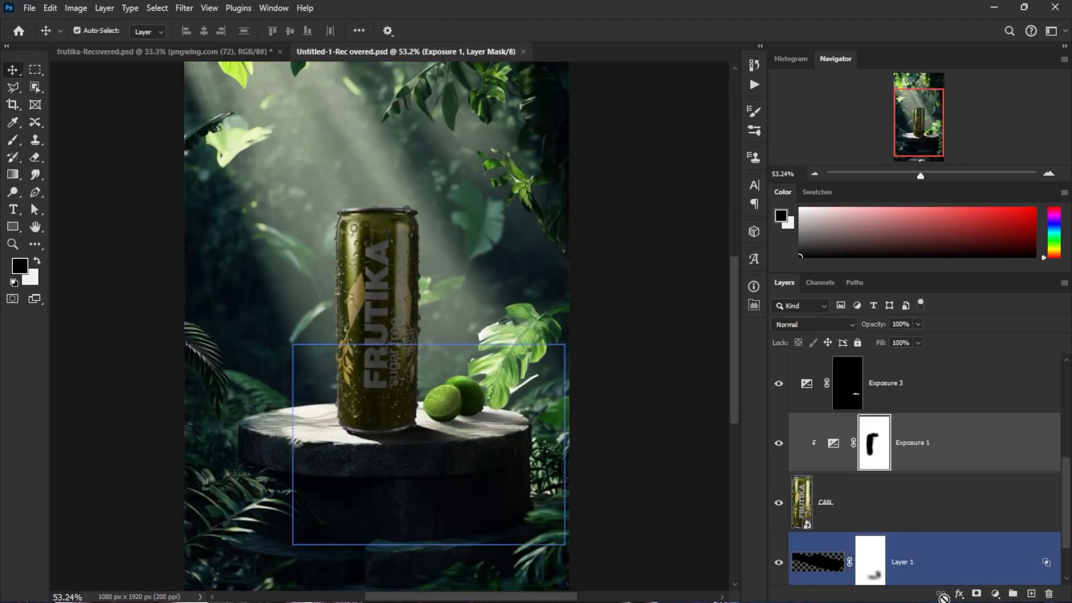
# Step: Add a Solid Color fill layer in 748c16 above the Exposure 1 layer
pyautogui.click(994, 593)
pyautogui.click(970, 351)
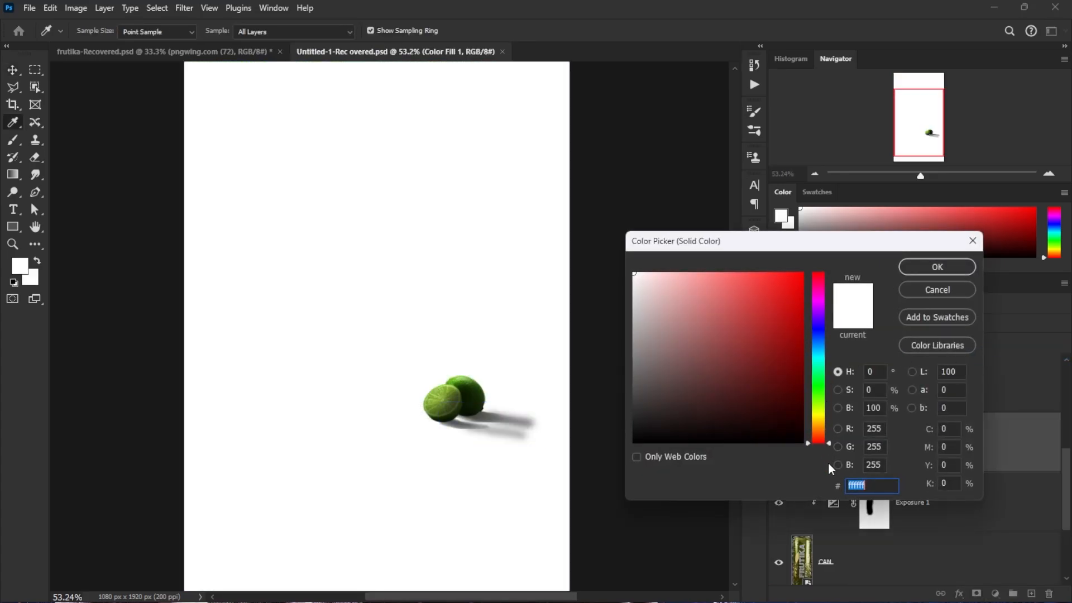
pyautogui.write('748c16')
pyautogui.press('super+v')
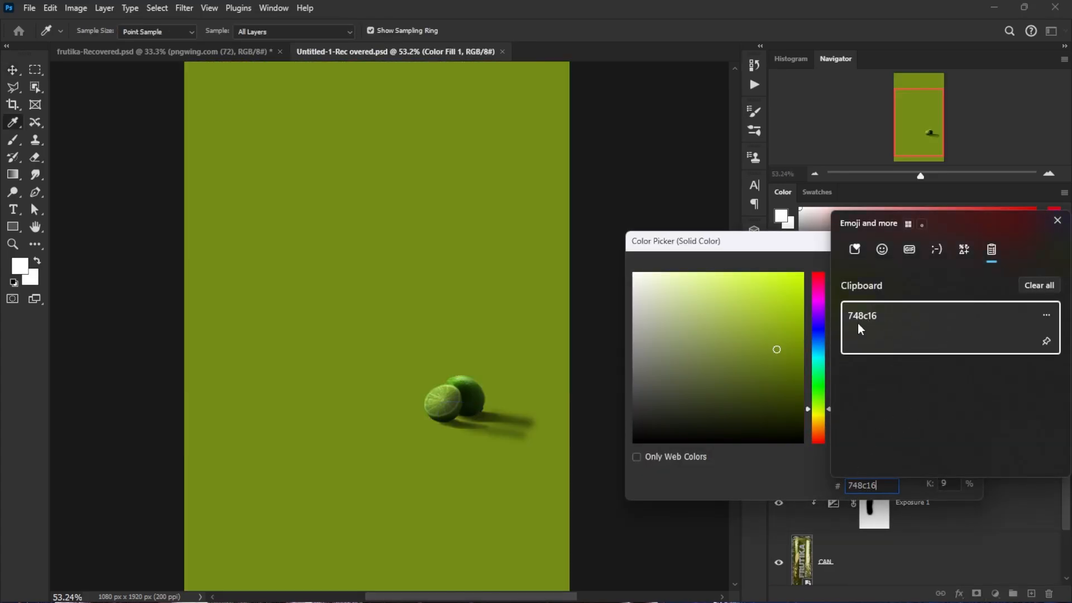
pyautogui.click(774, 484)
pyautogui.click(935, 268)
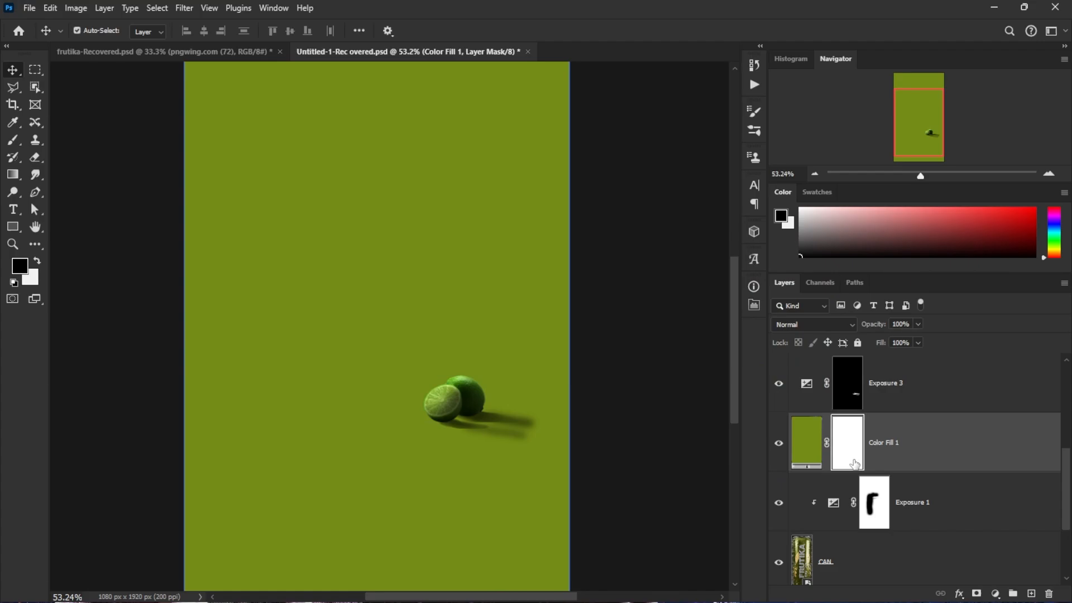
# Step: Clip the color fill to the can, blend it with Screen, and split its underlying-layer black Blend If slider to 0 / 37
pyautogui.keyDown('alt'); pyautogui.click(866, 472); pyautogui.keyUp('alt')
pyautogui.click(813, 325)
pyautogui.click(792, 350)
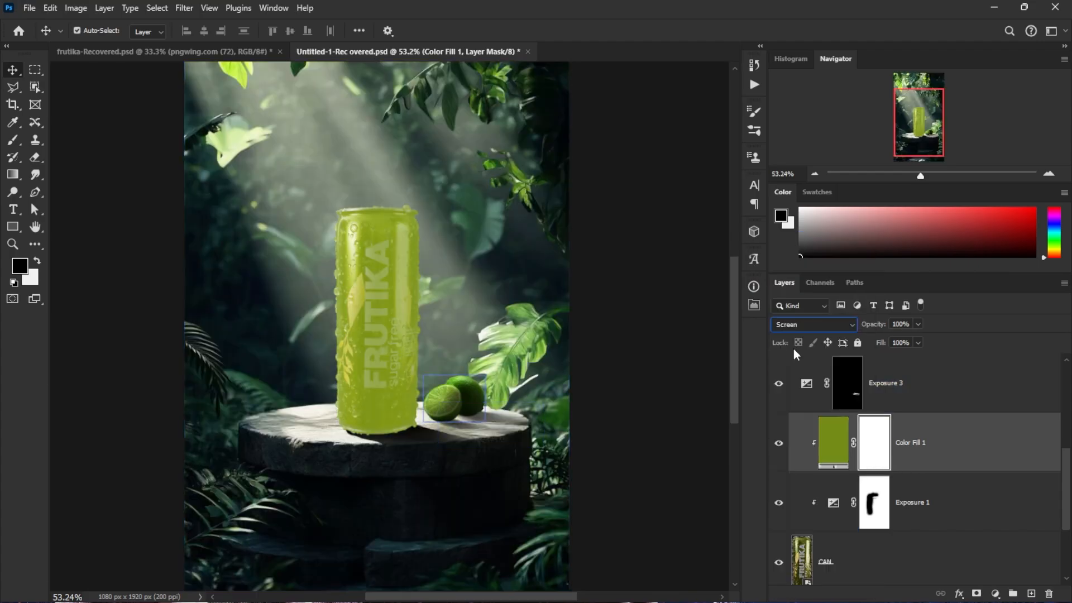
pyautogui.doubleClick(933, 468)
pyautogui.keyDown('alt'); pyautogui.moveTo(712, 424); pyautogui.dragTo(737, 427); pyautogui.keyUp('alt')
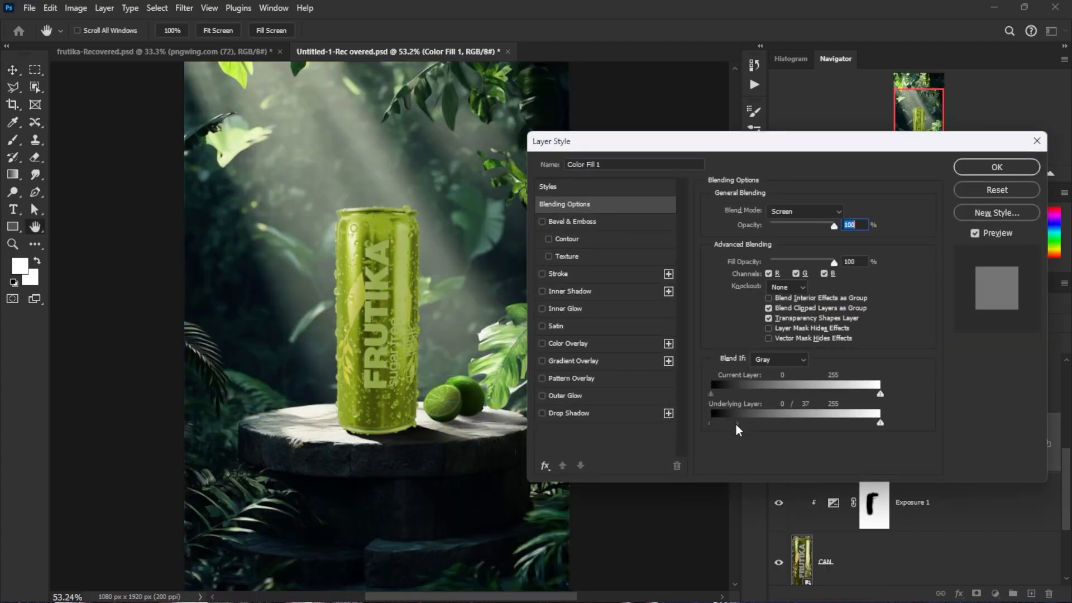
pyautogui.click(976, 170)
# Step: Invert the Color Fill 1 mask to black and set up a soft 180 px white brush with 47% flow
pyautogui.hotkey('ctrl', 'i')
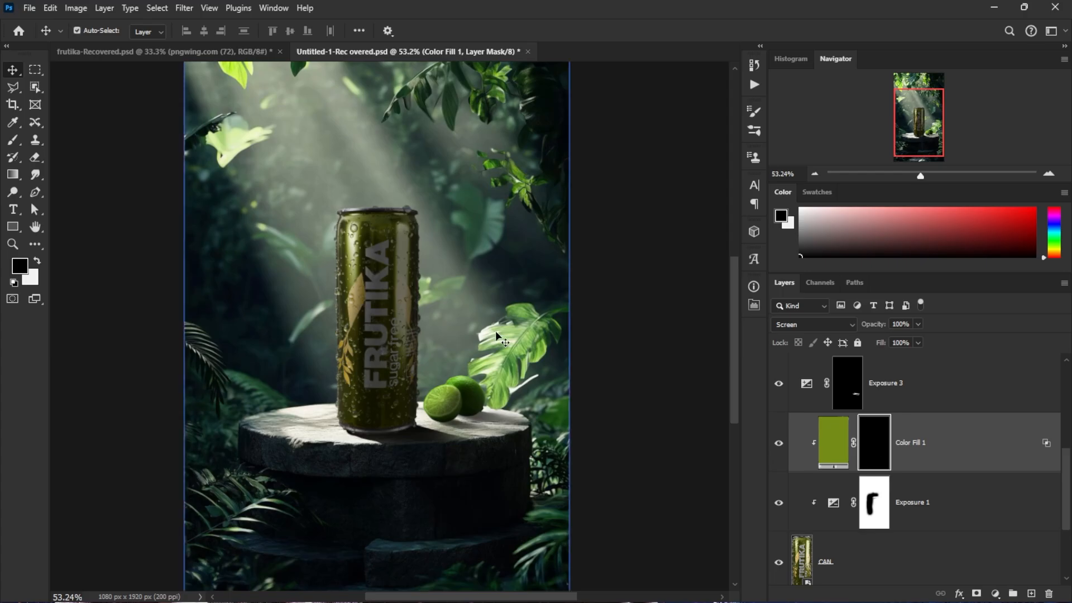
pyautogui.scroll(3, 323, 287)
pyautogui.scroll(1, 323, 288)
pyautogui.press('b')
pyautogui.press('x')
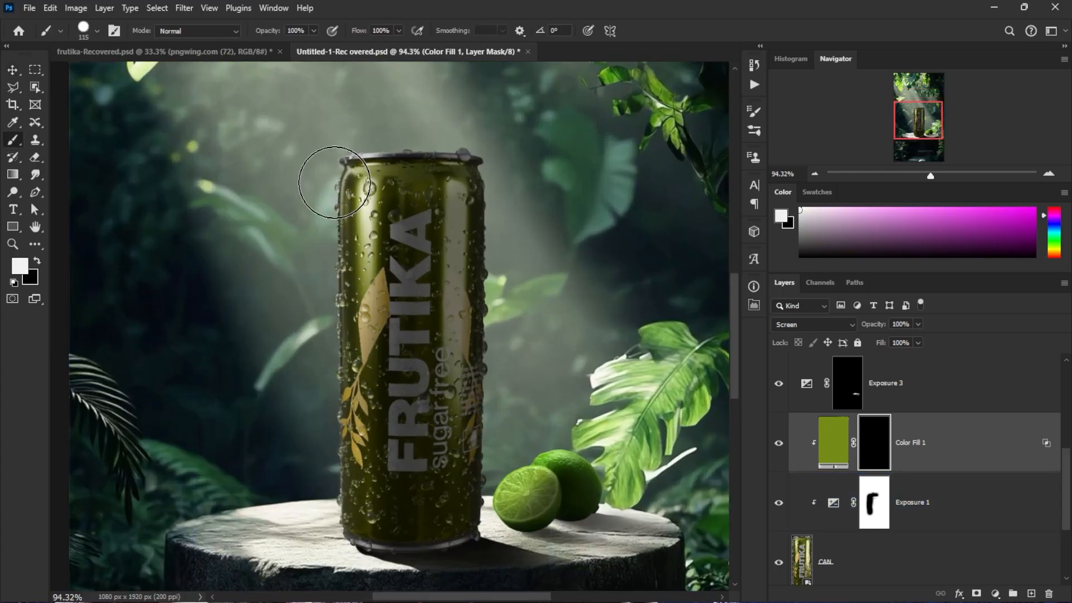
pyautogui.rightClick(343, 279)
pyautogui.moveTo(347, 180); pyautogui.dragTo(337, 520)
pyautogui.hotkey('ctrl', 'z')
pyautogui.scroll(-3, 311, 115)
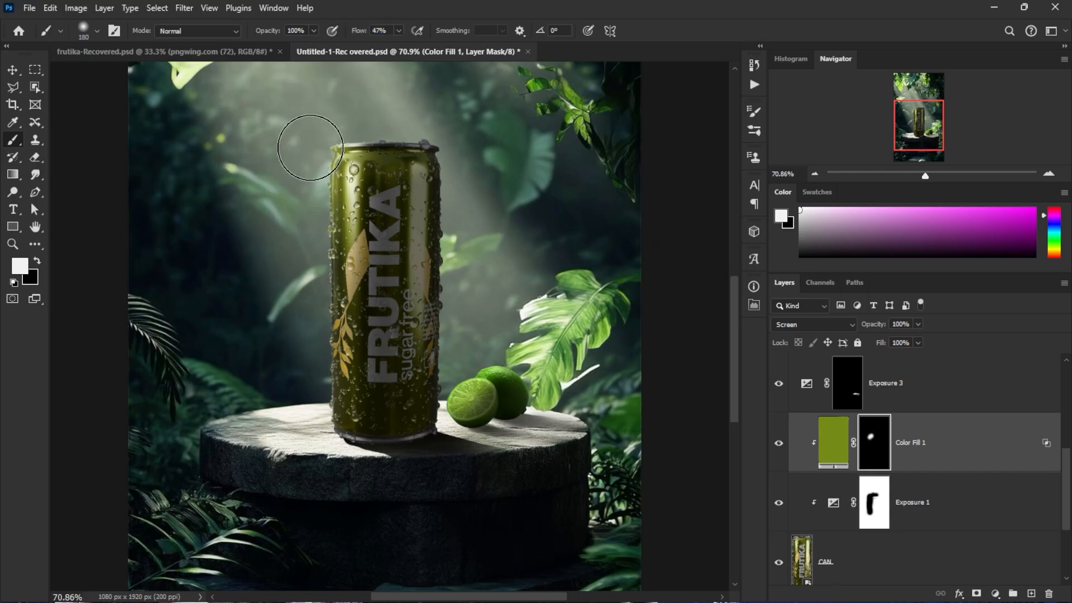
# Step: Paint white on the Color Fill 1 mask down the can's light-facing side to brighten it from rim to base
pyautogui.moveTo(310, 148)
pyautogui.mouseDown()
pyautogui.moveTo(311, 383)
pyautogui.moveTo(314, 226)
pyautogui.moveTo(325, 229)
pyautogui.moveTo(326, 423)
pyautogui.mouseUp()
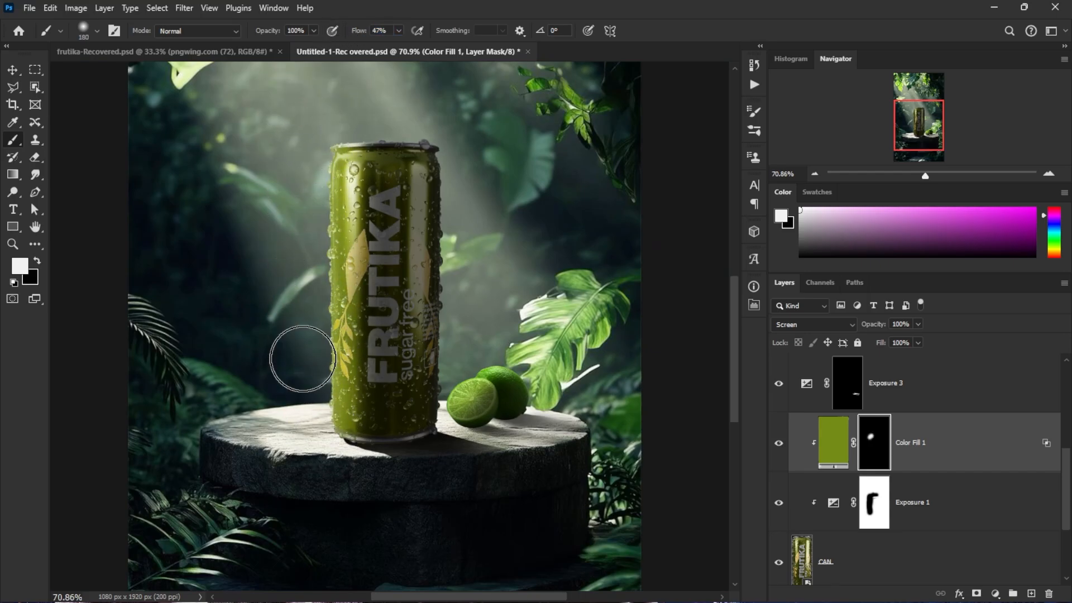
pyautogui.scroll(-10, 289, 227)
pyautogui.scroll(10, 365, 291)
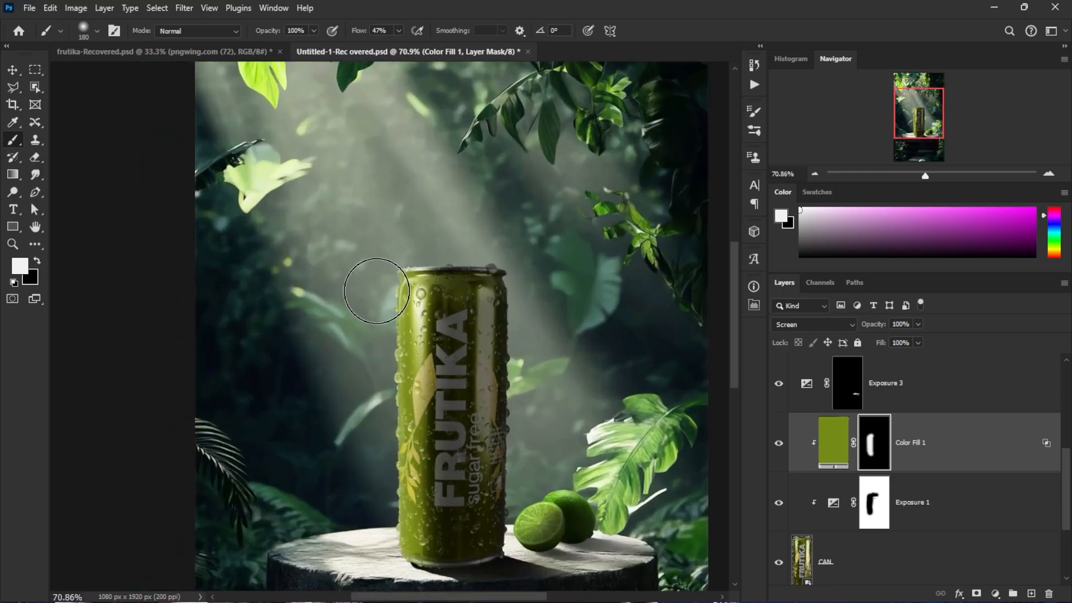
pyautogui.moveTo(371, 283)
pyautogui.mouseDown()
pyautogui.moveTo(413, 315)
pyautogui.moveTo(424, 491)
pyautogui.moveTo(410, 601)
pyautogui.mouseUp()
# Step: Refine the Color Fill 1 mask at the can's top, brightening the rim and painting black over the front below it
pyautogui.press('x')
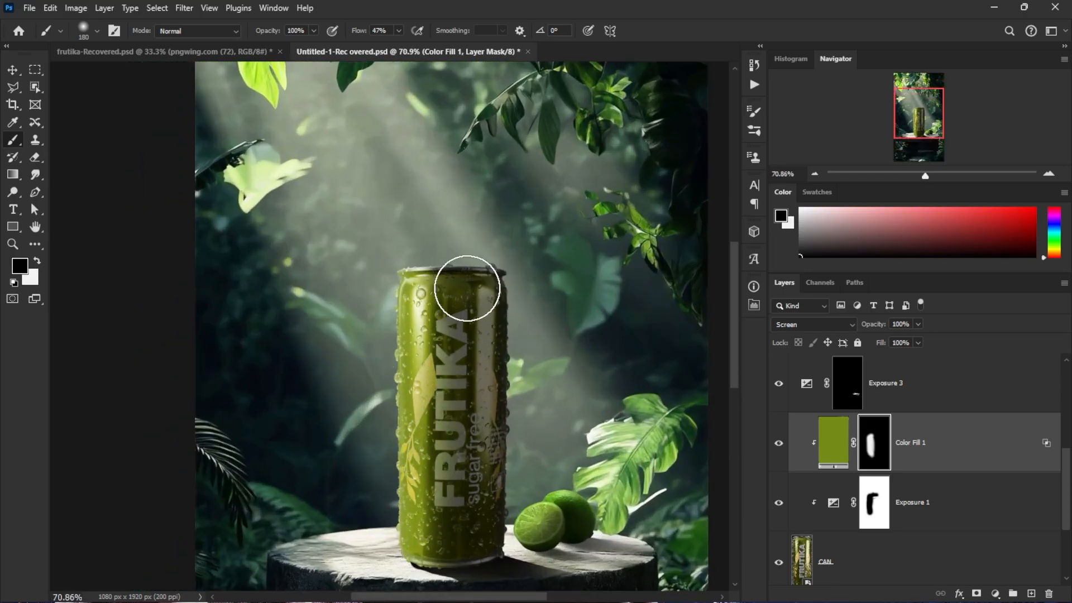
pyautogui.moveTo(467, 288)
pyautogui.mouseDown()
pyautogui.moveTo(473, 562)
pyautogui.moveTo(430, 253)
pyautogui.moveTo(515, 249)
pyautogui.moveTo(420, 270)
pyautogui.mouseUp()
pyautogui.press('x')
pyautogui.scroll(6, 447, 294)
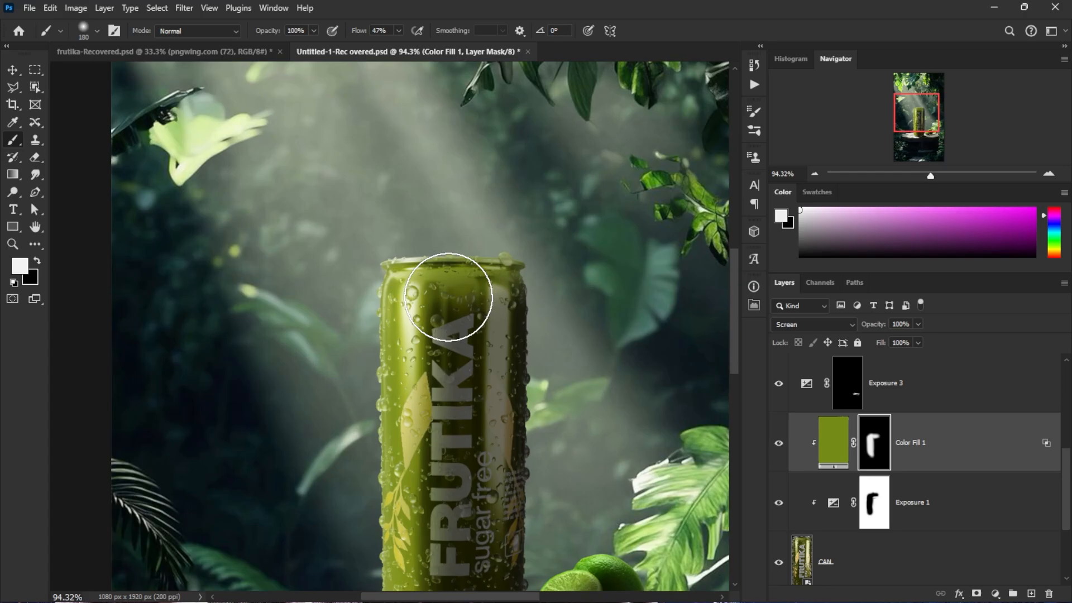
pyautogui.press('x')
pyautogui.moveTo(453, 305)
pyautogui.mouseDown()
pyautogui.moveTo(536, 312)
pyautogui.moveTo(514, 359)
pyautogui.mouseUp()
pyautogui.scroll(-8, 514, 359)
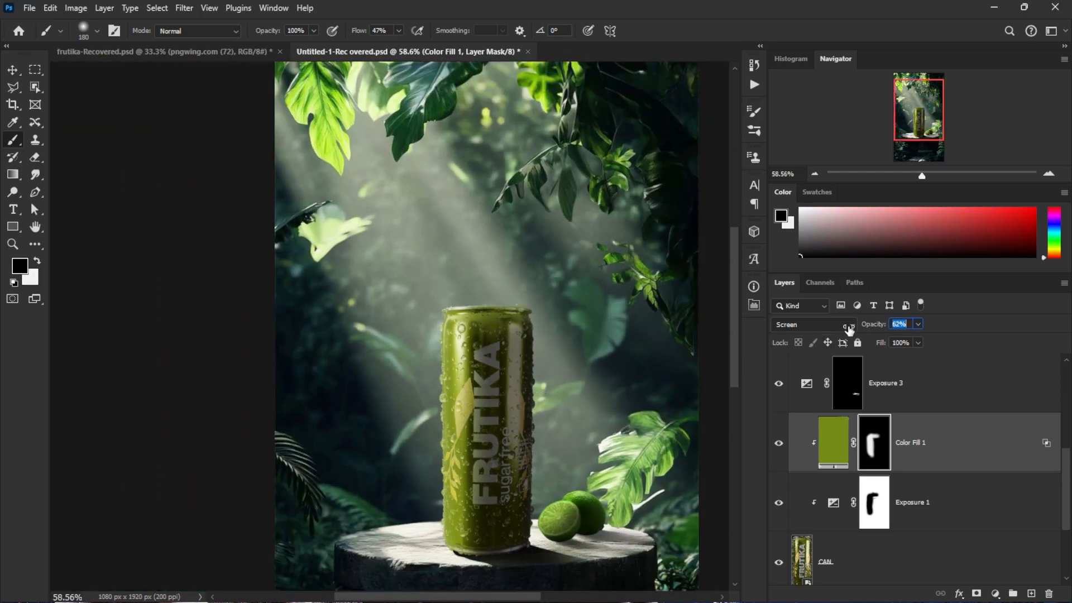
# Step: Adjust the opacity of Color Fill 1 and add a very dark olive Solid Color fill directly above Exposure 1
pyautogui.moveTo(848, 329); pyautogui.dragTo(859, 329)
pyautogui.click(910, 481)
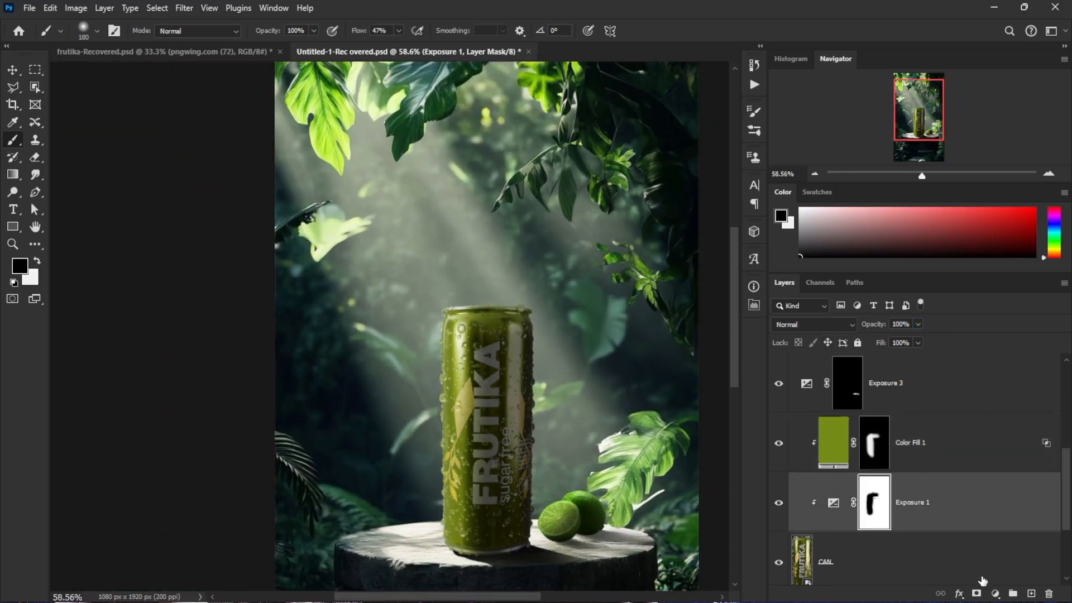
pyautogui.click(996, 594)
pyautogui.click(982, 355)
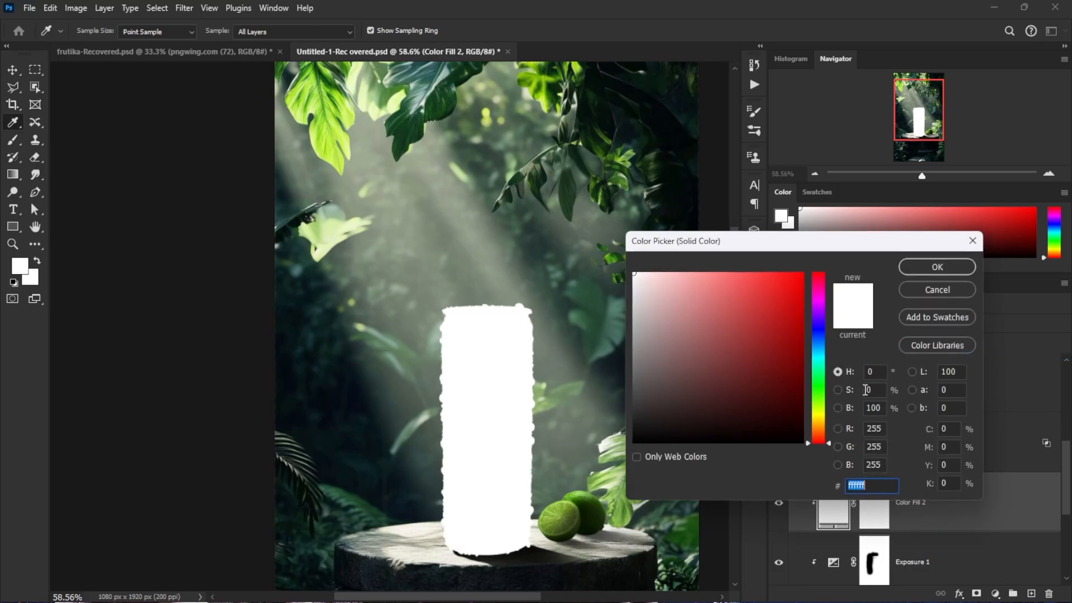
pyautogui.write('748c16')
pyautogui.moveTo(795, 424); pyautogui.dragTo(786, 424)
pyautogui.click(924, 270)
# Step: Invert the Color Fill 2 mask to black and fine-tune its dark olive fill color
pyautogui.click(874, 489)
pyautogui.hotkey('ctrl', 'i')
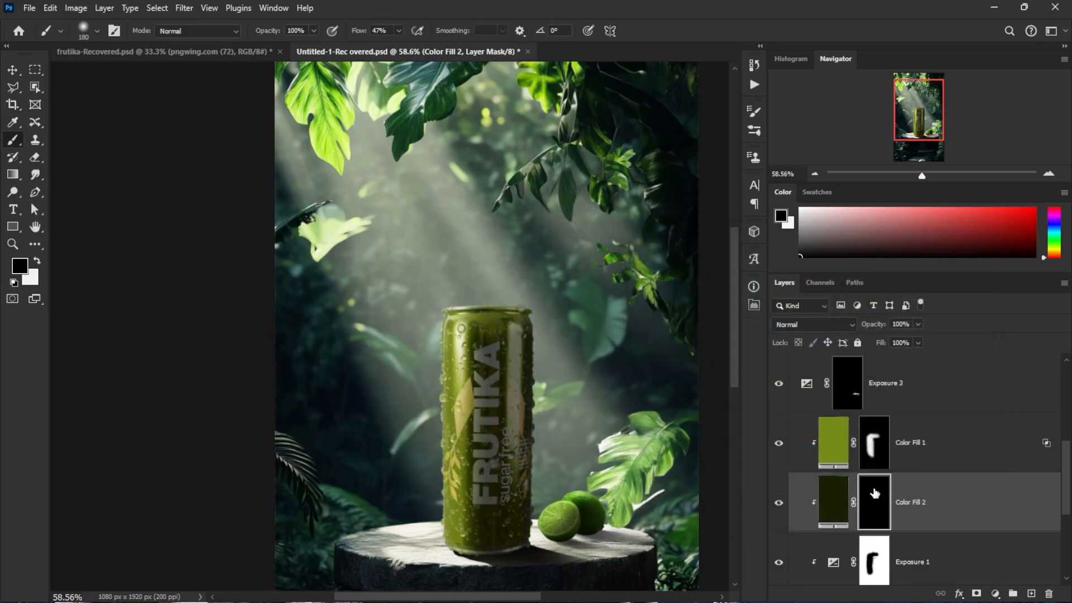
pyautogui.doubleClick(833, 502)
pyautogui.click(930, 271)
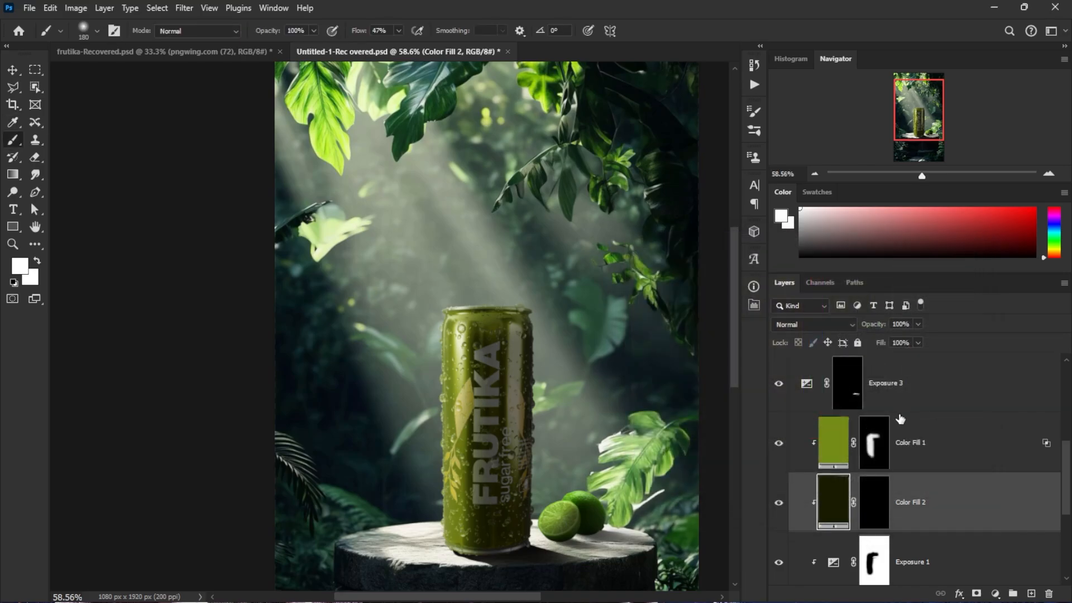
# Step: Paint white on the Color Fill 2 mask with a soft 60 px brush to cover the pale reflection on the can's shaded side
pyautogui.click(875, 496)
pyautogui.scroll(14, 559, 385)
pyautogui.moveTo(487, 315); pyautogui.dragTo(397, 295)
pyautogui.press('x')
pyautogui.moveTo(450, 178)
pyautogui.mouseDown()
pyautogui.moveTo(450, 239)
pyautogui.moveTo(476, 225)
pyautogui.moveTo(455, 430)
pyautogui.moveTo(468, 380)
pyautogui.mouseUp()
pyautogui.scroll(-5, 462, 235)
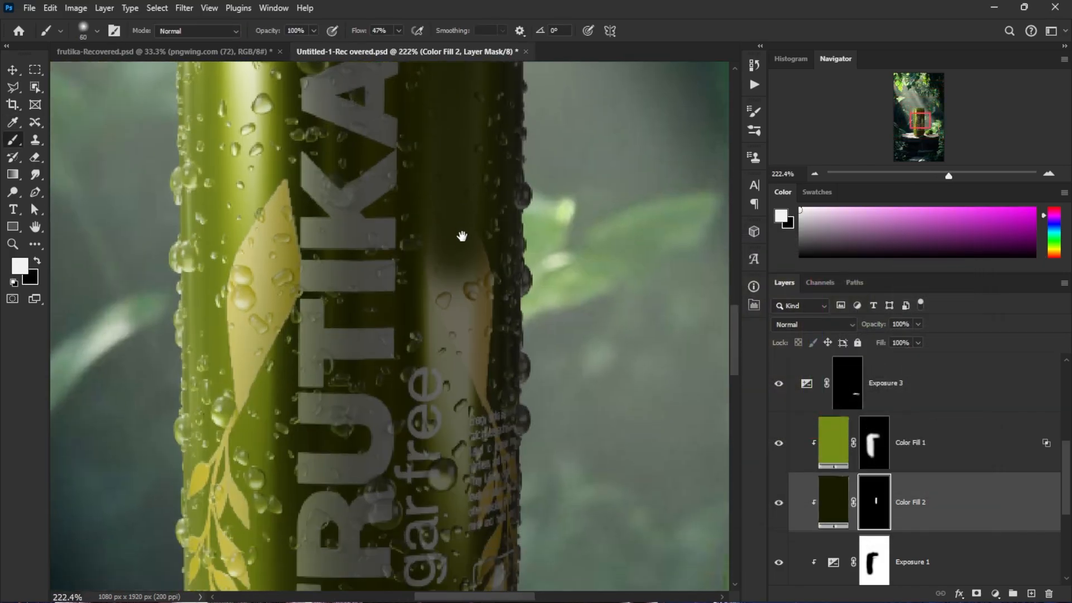
pyautogui.moveTo(461, 235); pyautogui.dragTo(465, 317)
pyautogui.scroll(4, 465, 318)
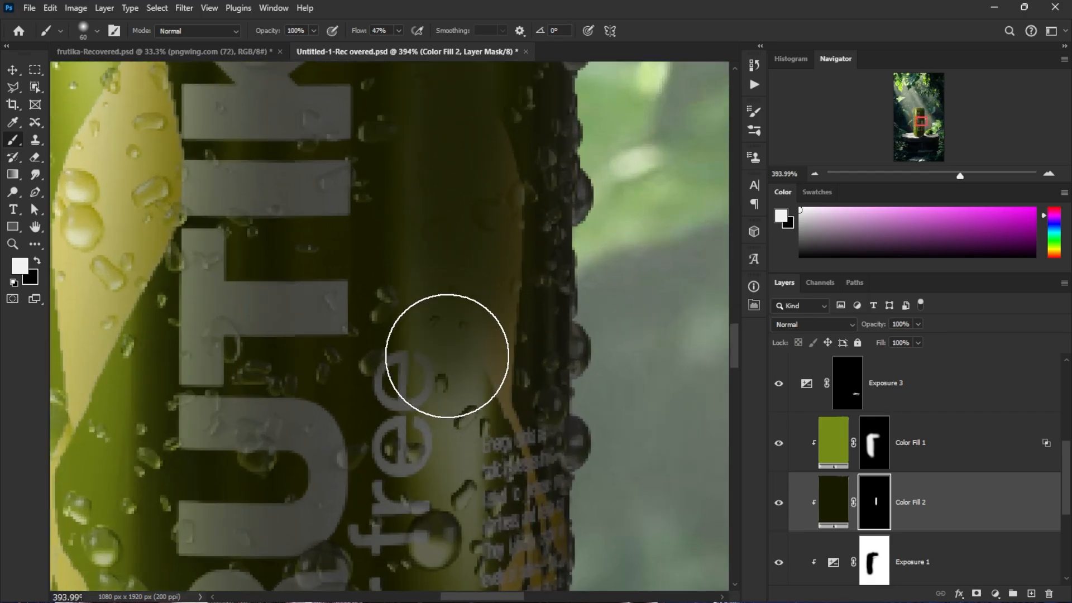
pyautogui.moveTo(474, 167)
pyautogui.mouseDown()
pyautogui.moveTo(502, 335)
pyautogui.moveTo(383, 303)
pyautogui.moveTo(358, 285)
pyautogui.moveTo(453, 423)
pyautogui.moveTo(400, 357)
pyautogui.mouseUp()
pyautogui.scroll(7, 484, 349)
pyautogui.scroll(-16, 413, 356)
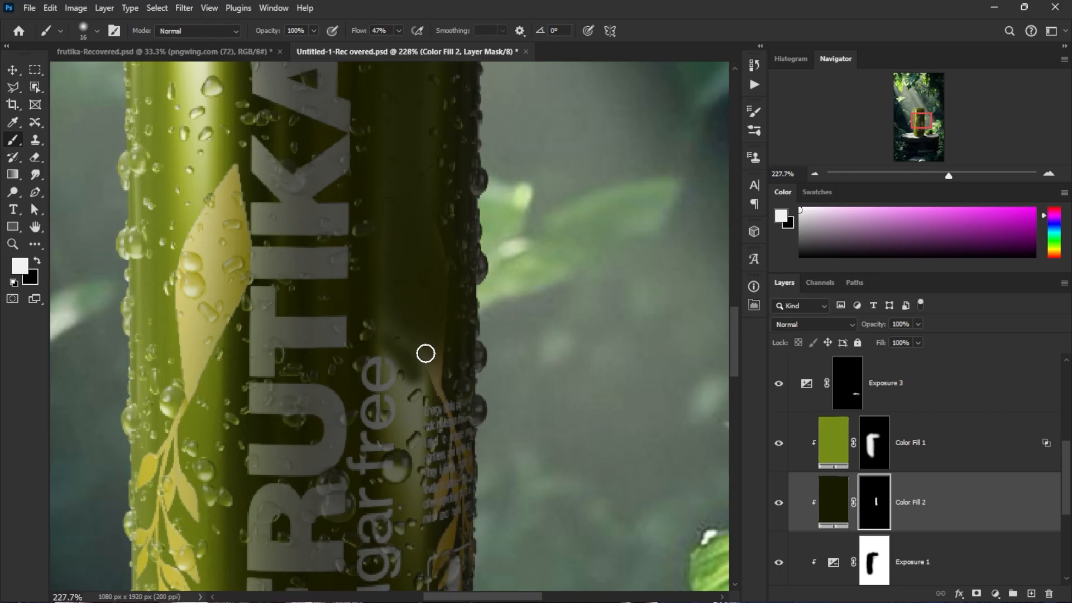
# Step: Extend the white mask painting with a 35 px brush over the can's upper shaded side and beside the "sugar free" lettering
pyautogui.scroll(8, 406, 215)
pyautogui.moveTo(387, 246); pyautogui.dragTo(397, 246)
pyautogui.moveTo(397, 248); pyautogui.dragTo(396, 368)
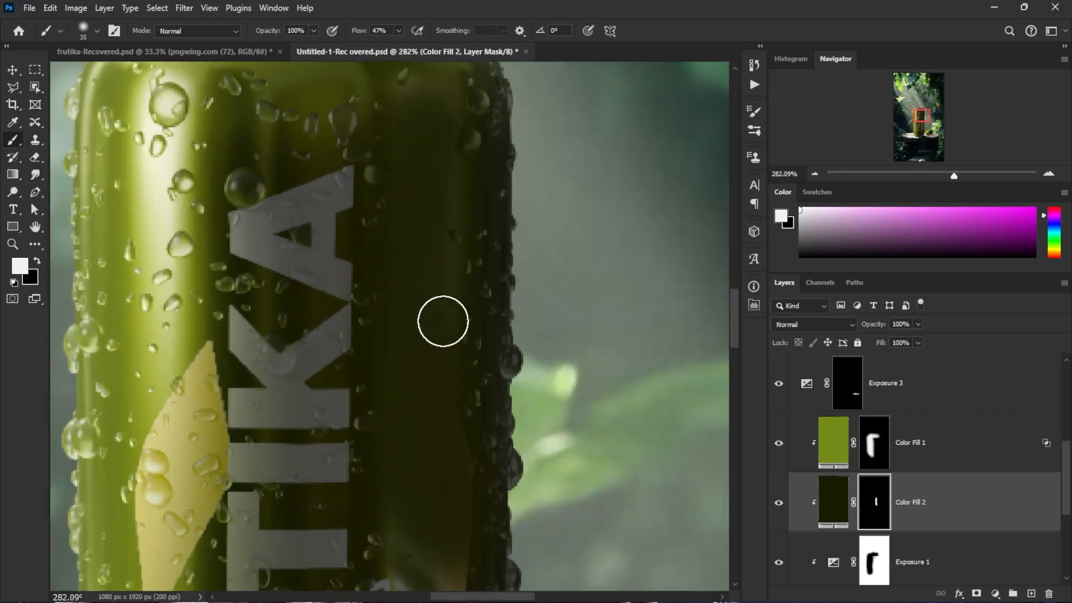
pyautogui.scroll(-15, 442, 321)
pyautogui.scroll(12, 421, 383)
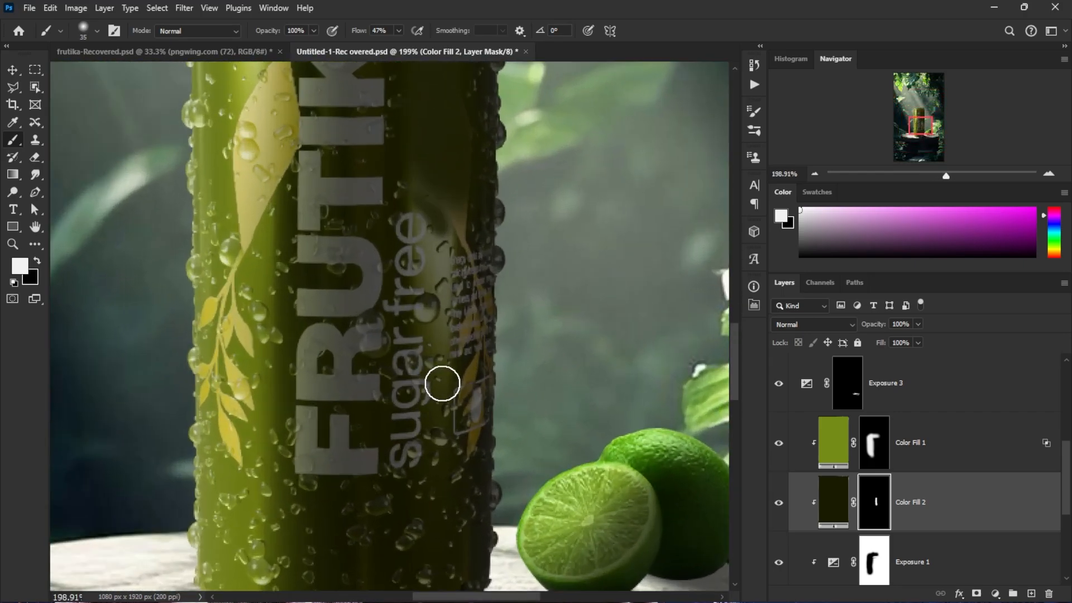
pyautogui.scroll(5, 442, 384)
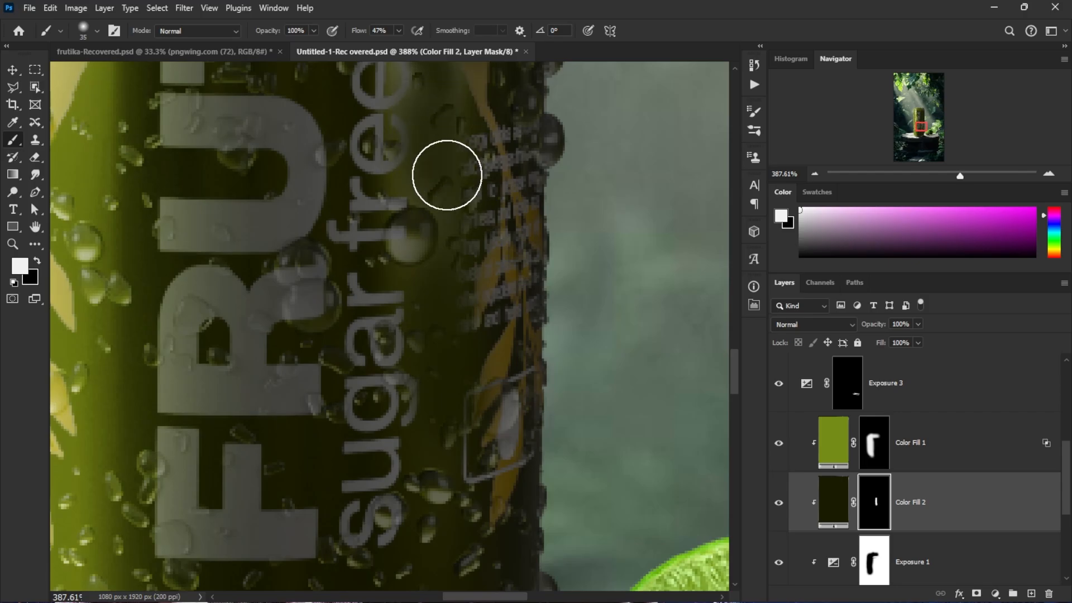
pyautogui.scroll(5, 421, 307)
# Step: Paint white on the Color Fill 2 mask around the word "free" and the nearby leaf, using 4 to 23 px brushes
pyautogui.moveTo(426, 272); pyautogui.dragTo(355, 266)
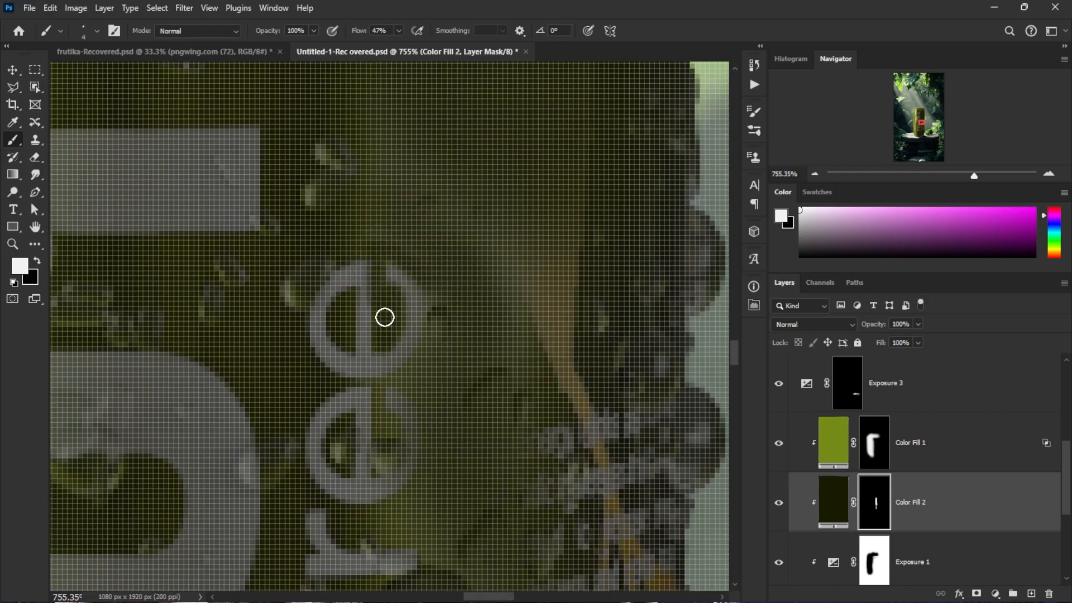
pyautogui.moveTo(381, 109)
pyautogui.mouseDown()
pyautogui.moveTo(438, 210)
pyautogui.moveTo(539, 289)
pyautogui.moveTo(541, 340)
pyautogui.mouseUp()
pyautogui.moveTo(552, 139); pyautogui.dragTo(497, 317)
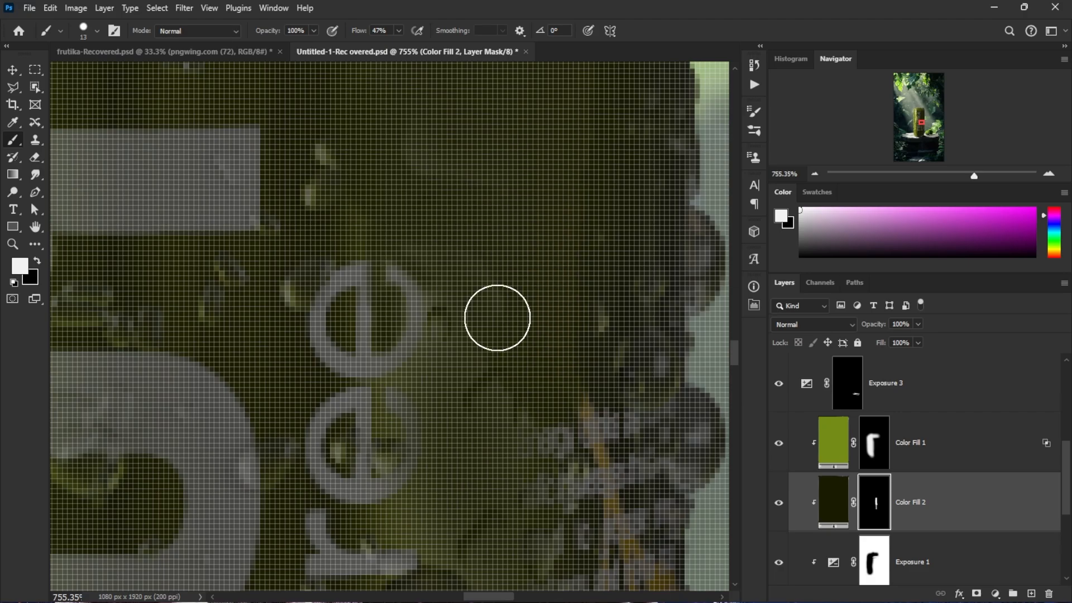
pyautogui.scroll(-2, 502, 196)
pyautogui.scroll(-5, 502, 195)
pyautogui.scroll(4, 491, 323)
pyautogui.moveTo(490, 275)
pyautogui.mouseDown()
pyautogui.moveTo(508, 280)
pyautogui.moveTo(528, 315)
pyautogui.mouseUp()
pyautogui.scroll(-8, 537, 352)
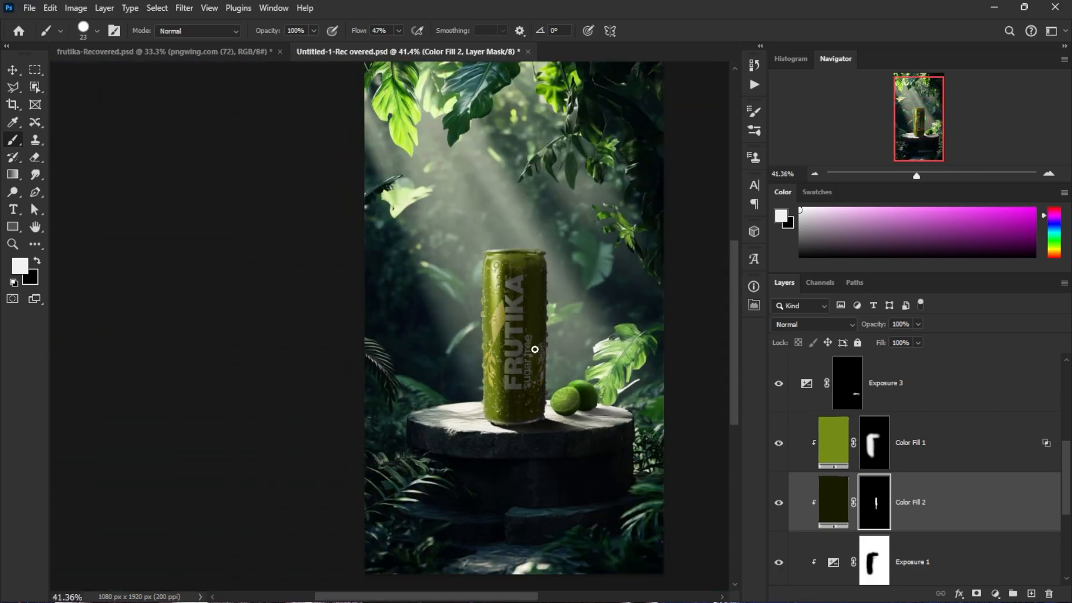
# Step: Touch up the Color Fill 2 mask around the letters of "free" with a fine 3 px brush, switching to black
pyautogui.scroll(6, 479, 358)
pyautogui.scroll(5, 472, 306)
pyautogui.moveTo(481, 240)
pyautogui.mouseDown()
pyautogui.moveTo(438, 244)
pyautogui.moveTo(455, 246)
pyautogui.moveTo(445, 235)
pyautogui.mouseUp()
pyautogui.scroll(3, 424, 289)
pyautogui.press('x')
pyautogui.scroll(2, 462, 245)
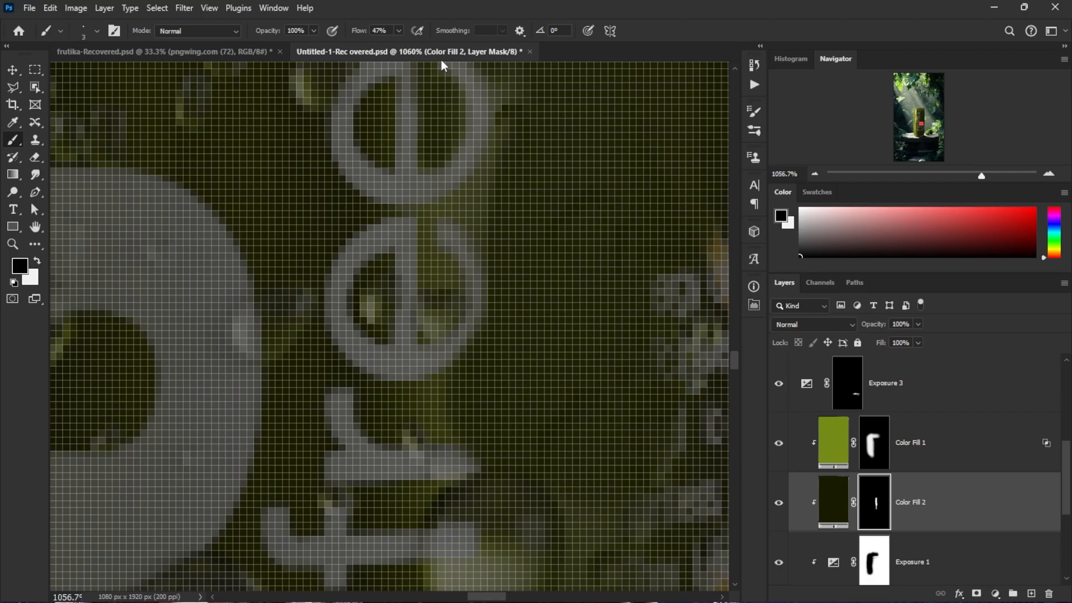
pyautogui.scroll(-7, 447, 170)
pyautogui.click(725, 588)
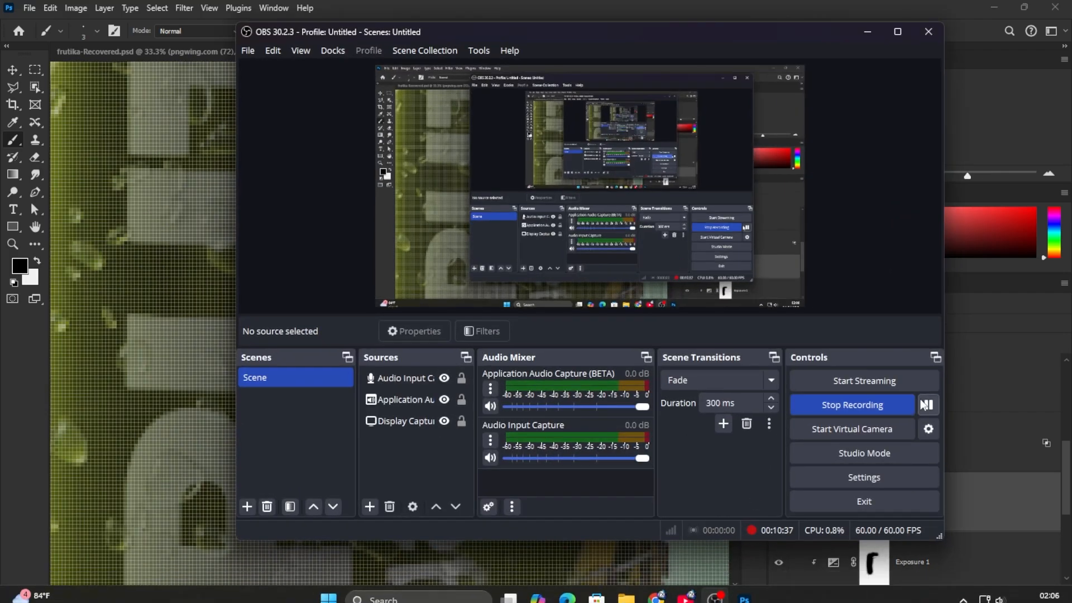
pyautogui.click(869, 32)
# Step: Add a new blank layer above Color Fill 1 and set up a soft round brush at 200 px
pyautogui.scroll(-20, 431, 314)
pyautogui.scroll(1, 875, 463)
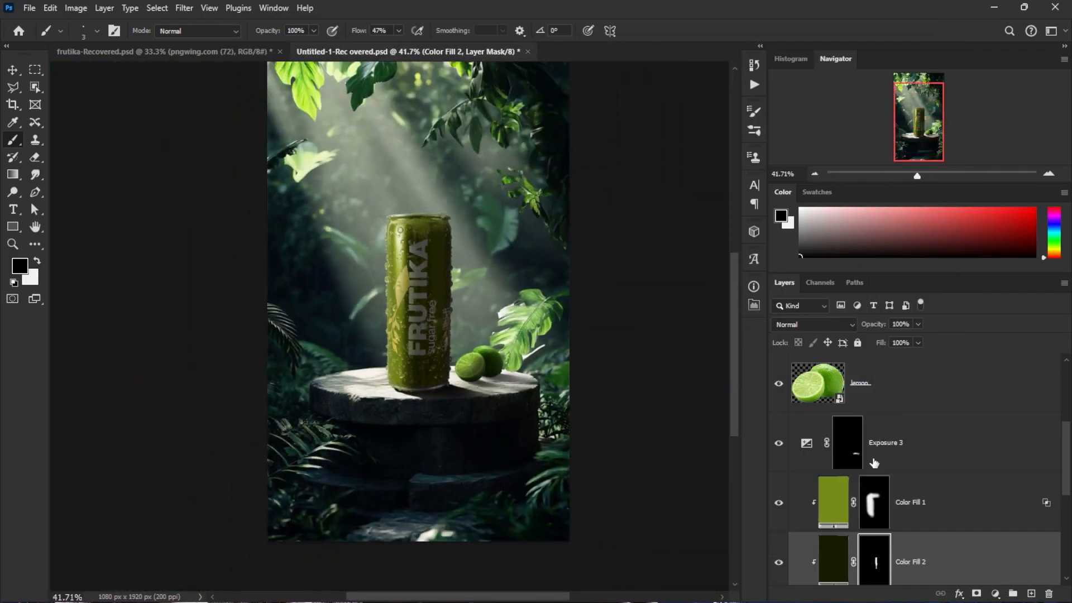
pyautogui.click(888, 511)
pyautogui.click(1030, 593)
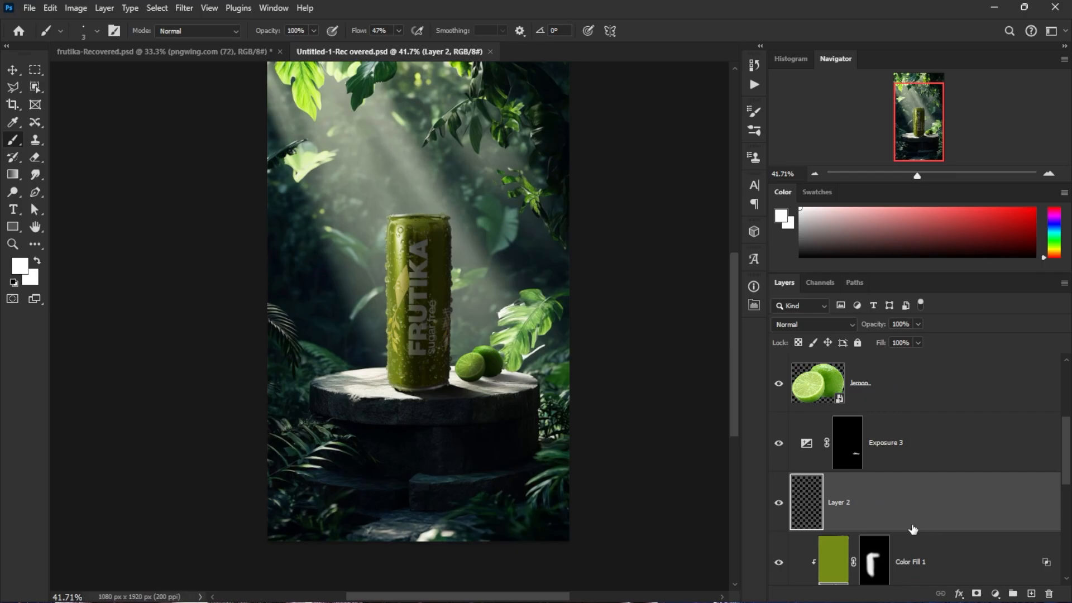
pyautogui.scroll(5, 427, 244)
pyautogui.press(']')
pyautogui.press(']')
pyautogui.press(']')
pyautogui.press(']')
pyautogui.press(']')
pyautogui.press(']')
pyautogui.press(']')
pyautogui.press(']')
pyautogui.press(']')
pyautogui.press(']')
pyautogui.press(']')
pyautogui.press(']')
pyautogui.press(']')
pyautogui.press(']')
pyautogui.press(']')
pyautogui.press(']')
pyautogui.press(']')
pyautogui.press(']')
pyautogui.press(']')
pyautogui.press(']')
pyautogui.rightClick(428, 254)
pyautogui.doubleClick(474, 469)
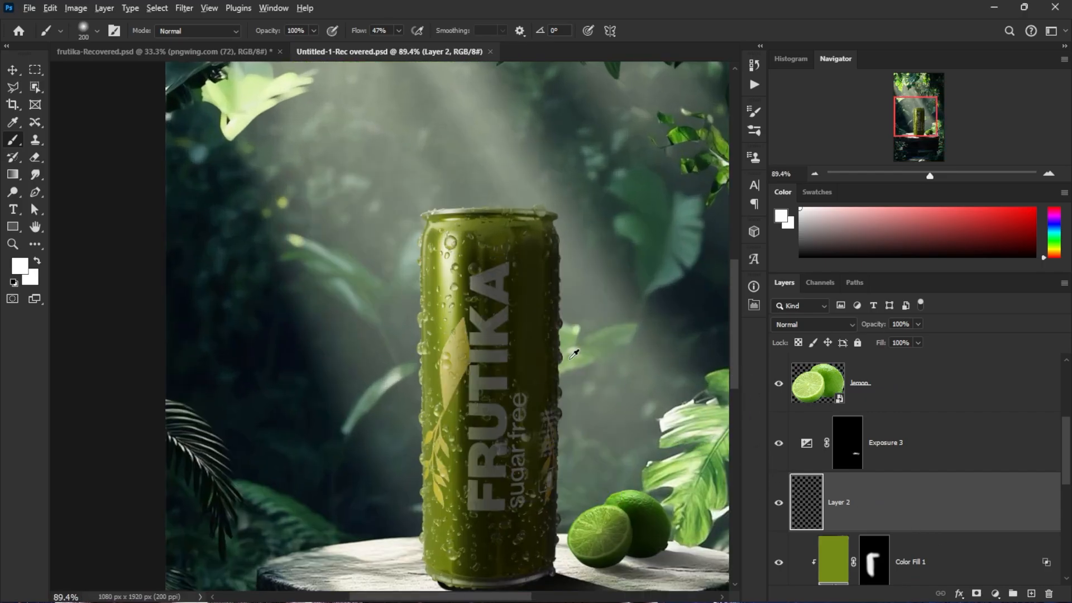
# Step: Sample a light yellow-green from the can as the paint color and set Layer 2's blend mode to Screen
pyautogui.keyDown('alt'); pyautogui.click(444, 291); pyautogui.keyUp('alt')
pyautogui.click(405, 226)
pyautogui.hotkey('ctrl', 'z')
pyautogui.click(796, 325)
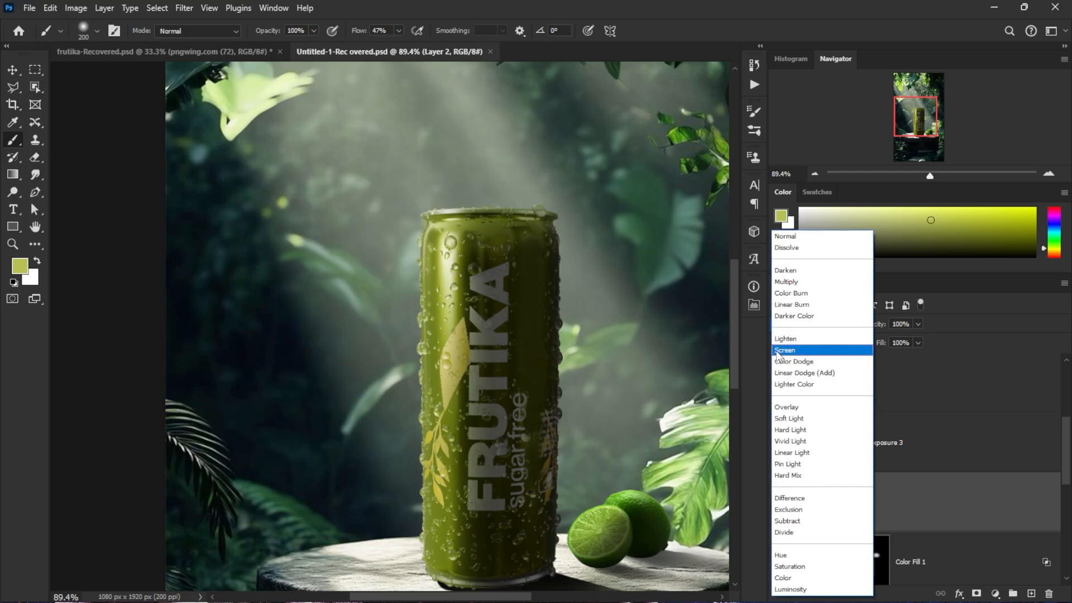
pyautogui.click(783, 350)
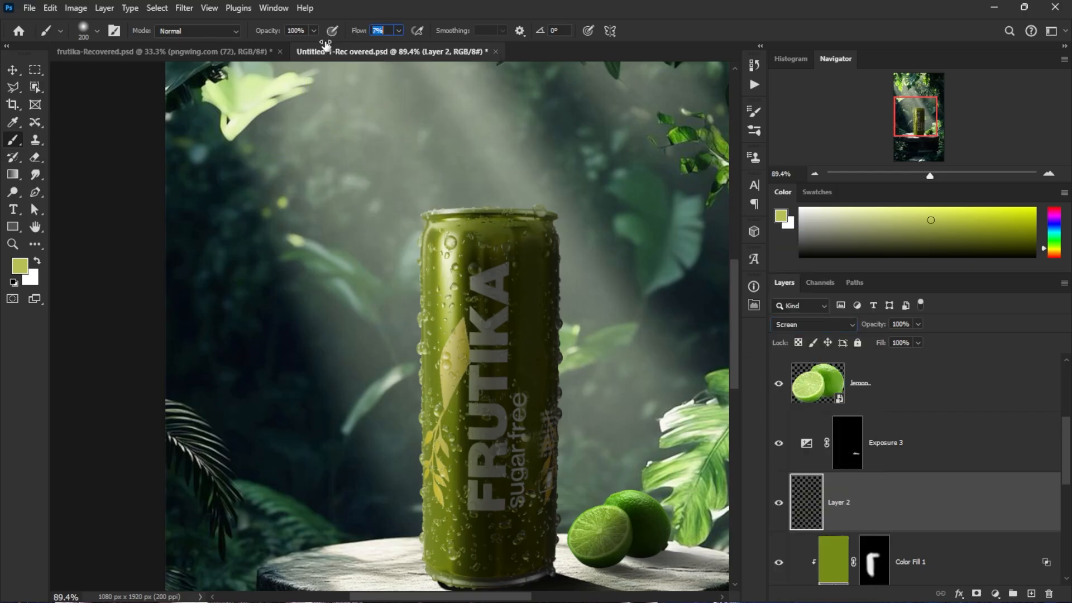
# Step: Paint a soft glow at 3% flow beside the can and along the light beam, enlarging the brush to 445 px
pyautogui.moveTo(414, 257)
pyautogui.mouseDown()
pyautogui.moveTo(395, 502)
pyautogui.moveTo(383, 203)
pyautogui.moveTo(383, 491)
pyautogui.mouseUp()
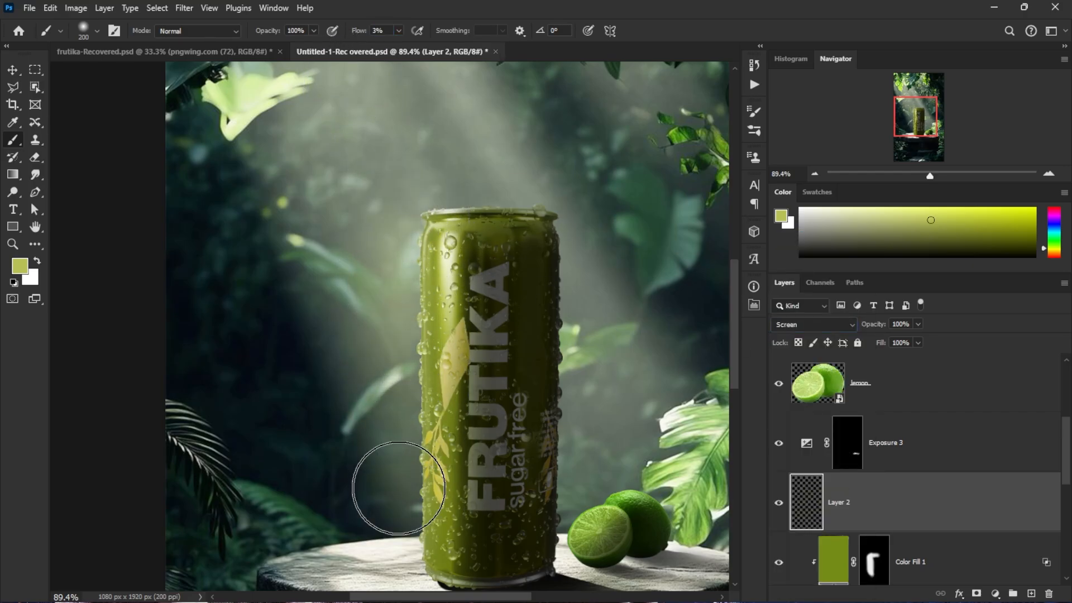
pyautogui.scroll(-1, 418, 505)
pyautogui.scroll(-3, 350, 368)
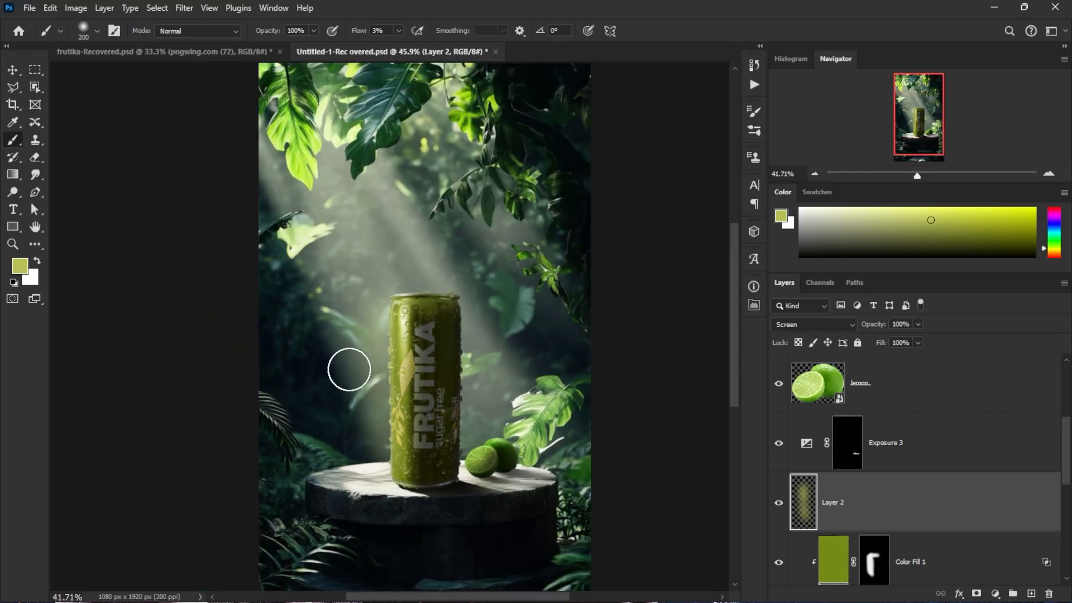
pyautogui.moveTo(287, 134)
pyautogui.mouseDown()
pyautogui.moveTo(424, 268)
pyautogui.moveTo(300, 88)
pyautogui.moveTo(289, 135)
pyautogui.moveTo(391, 385)
pyautogui.moveTo(359, 385)
pyautogui.mouseUp()
pyautogui.hotkey('ctrl', 'z')
pyautogui.moveTo(376, 284)
pyautogui.mouseDown()
pyautogui.moveTo(349, 210)
pyautogui.moveTo(359, 271)
pyautogui.moveTo(329, 311)
pyautogui.moveTo(347, 412)
pyautogui.moveTo(395, 454)
pyautogui.moveTo(465, 456)
pyautogui.mouseUp()
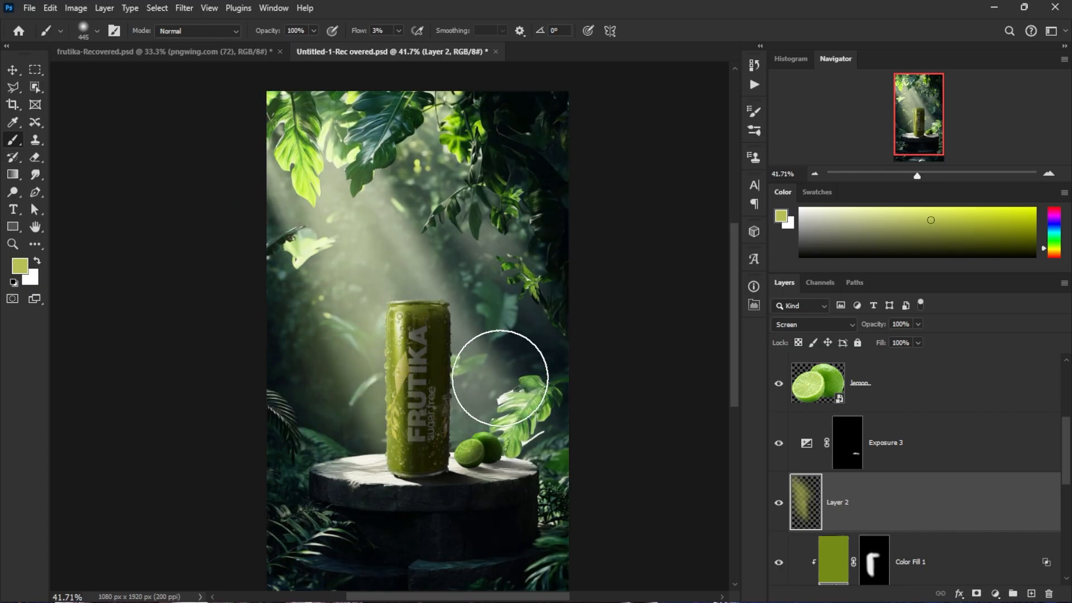
pyautogui.moveTo(500, 377); pyautogui.dragTo(494, 412)
pyautogui.moveTo(419, 266); pyautogui.dragTo(406, 341)
# Step: Erase the Layer 2 glow from the front of the can with a Soft Round eraser at 276 px
pyautogui.scroll(-2, 416, 380)
pyautogui.scroll(5, 472, 335)
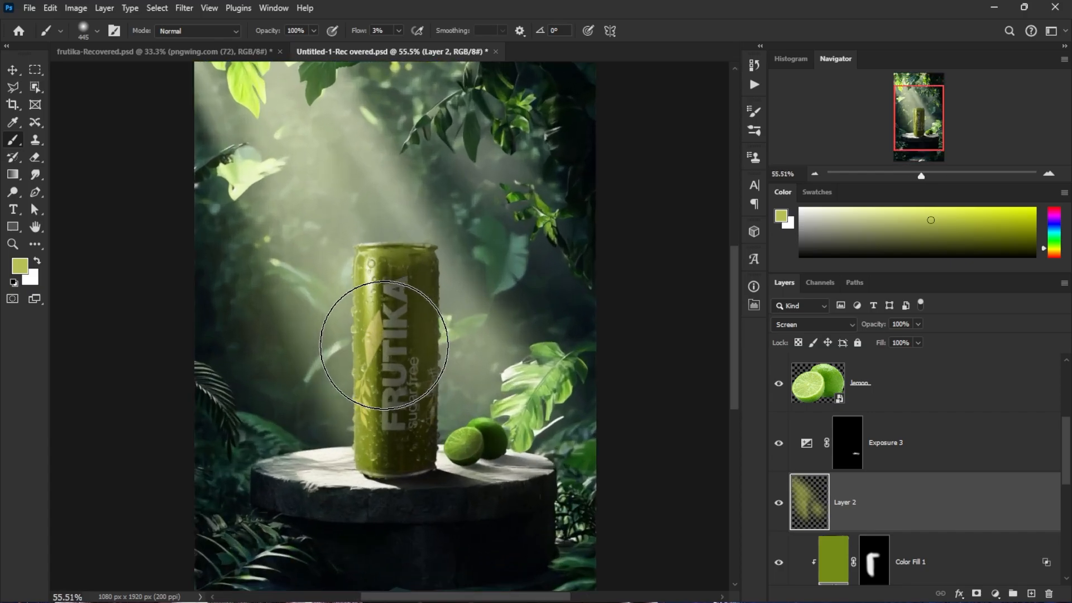
pyautogui.press('e')
pyautogui.moveTo(431, 297); pyautogui.dragTo(96, 247)
pyautogui.rightClick(446, 328)
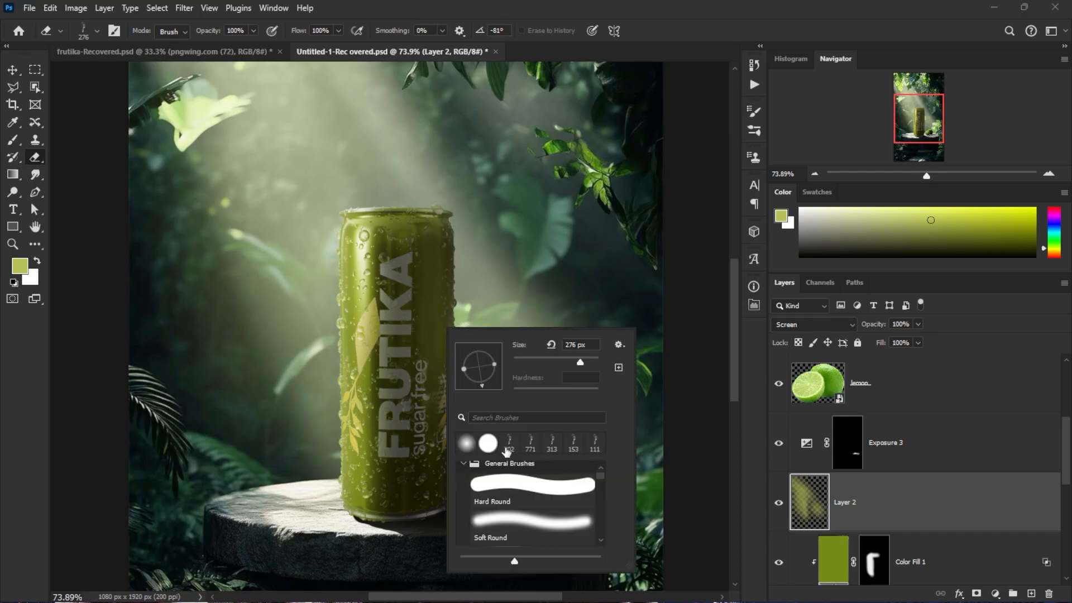
pyautogui.doubleClick(497, 519)
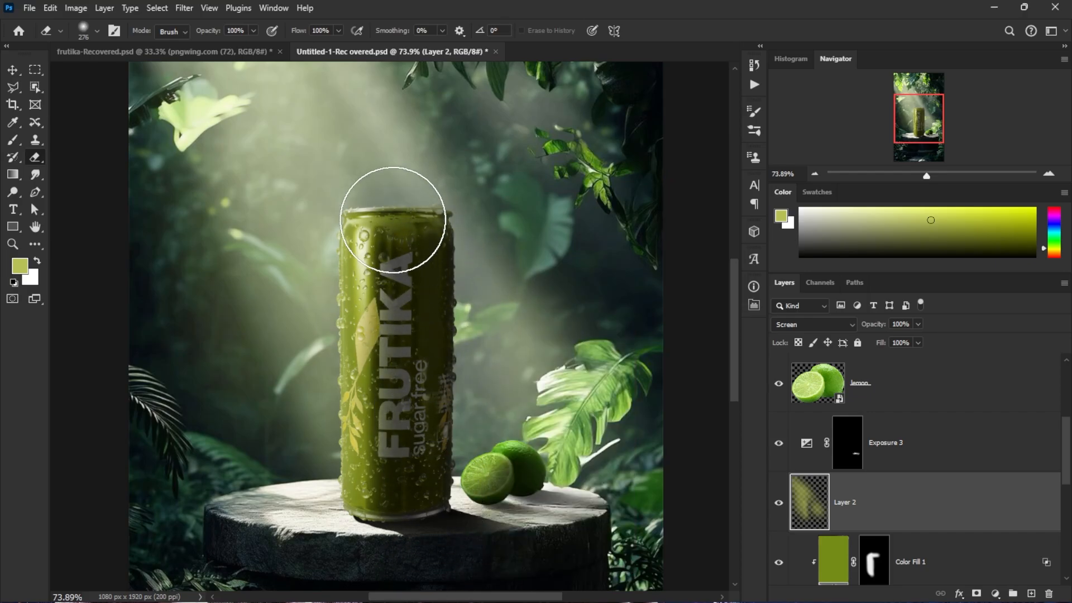
pyautogui.scroll(-3, 425, 336)
pyautogui.scroll(3, 415, 369)
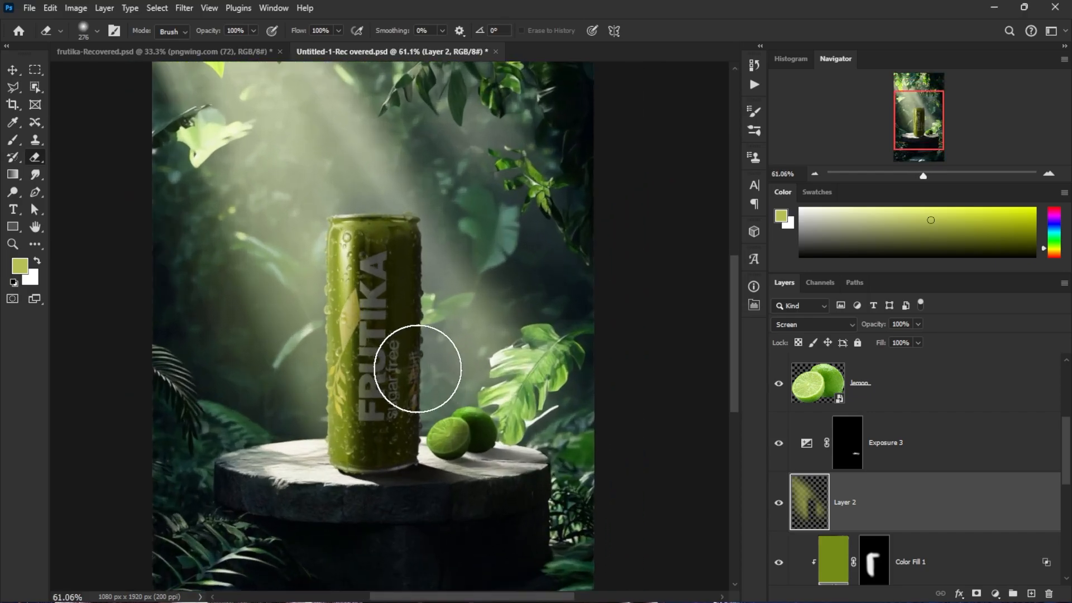
pyautogui.scroll(-3, 546, 440)
pyautogui.scroll(1, 832, 467)
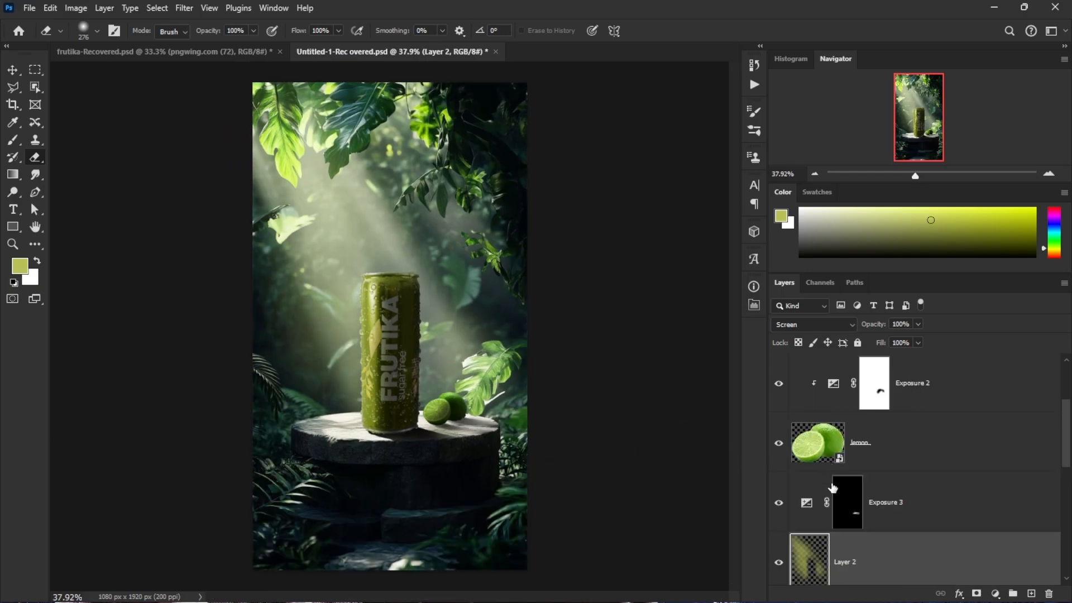
# Step: Add a Curves adjustment above Curves 1 and darken the scene with a curve point at input 83, output 43
pyautogui.scroll(2, 915, 485)
pyautogui.click(908, 460)
pyautogui.scroll(3, 365, 432)
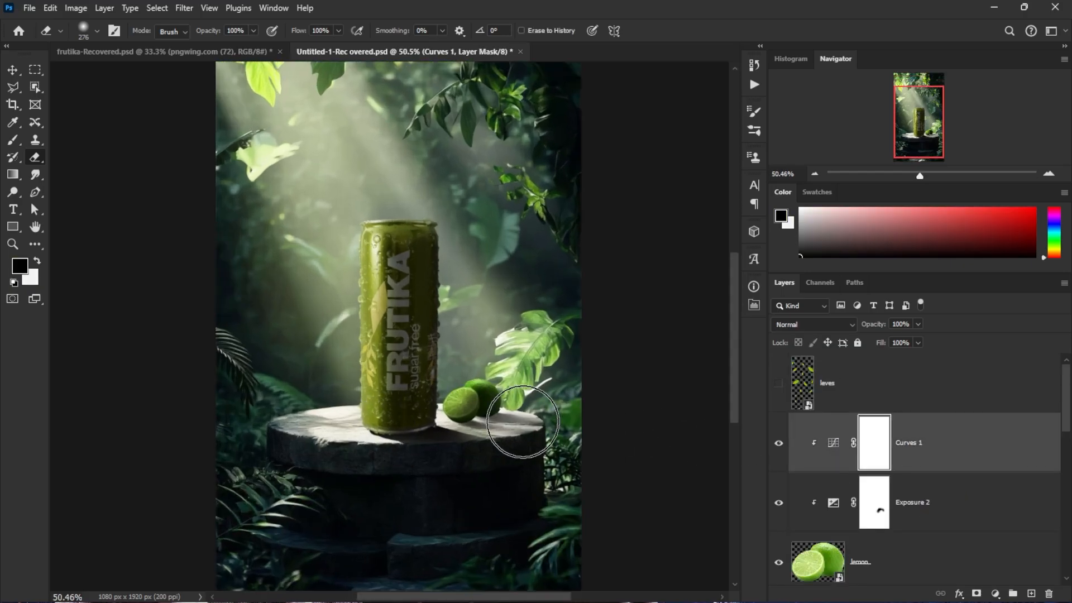
pyautogui.click(993, 591)
pyautogui.click(986, 417)
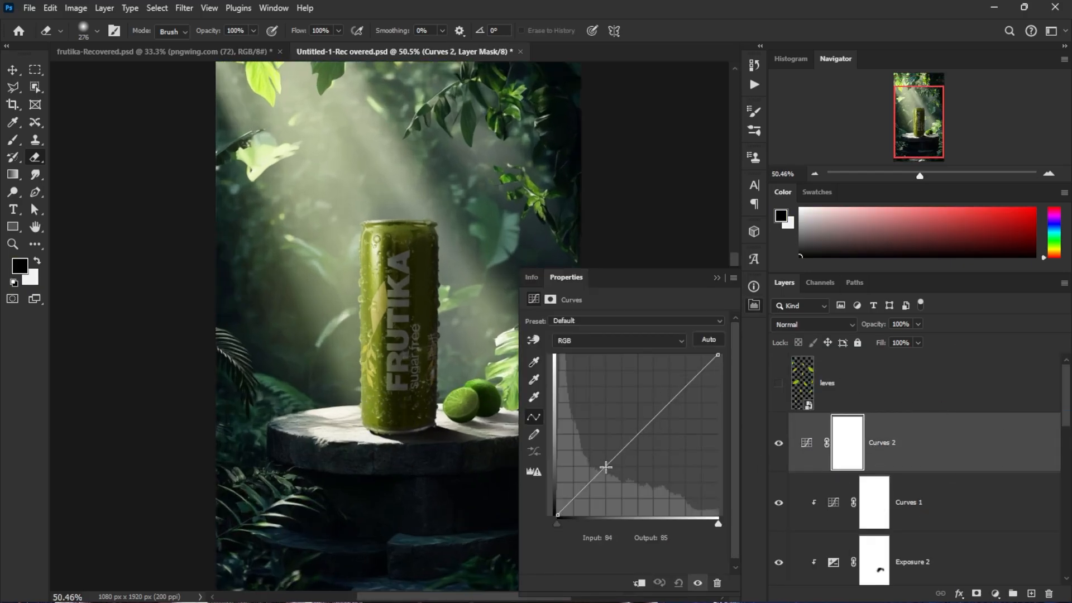
pyautogui.moveTo(606, 467); pyautogui.dragTo(617, 480)
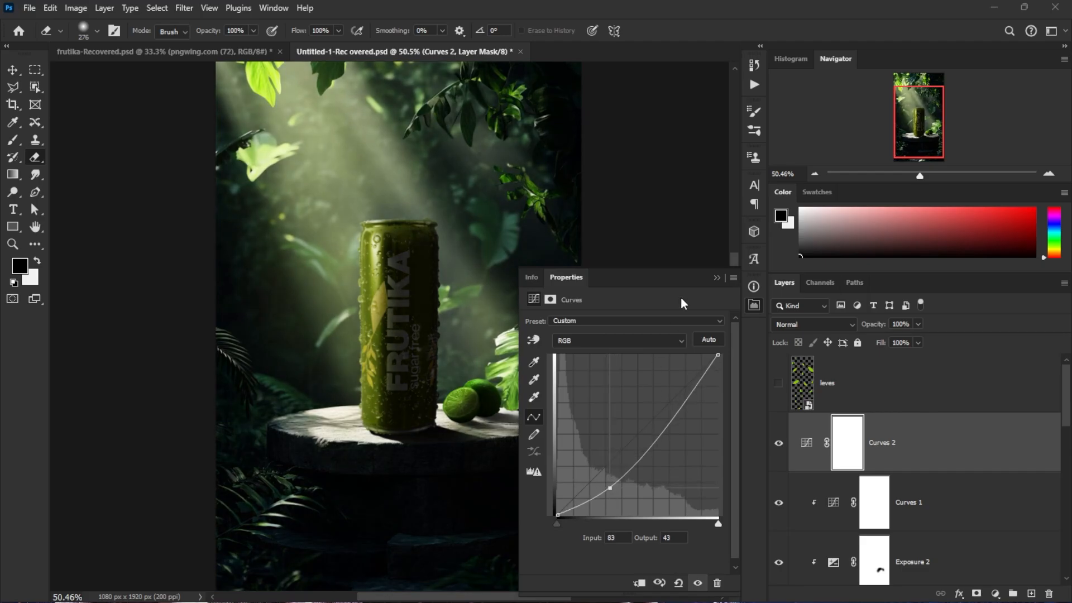
pyautogui.click(717, 277)
# Step: Paint black on the Curves 2 mask along the light beam and over the can with a 445 px brush at 69% flow
pyautogui.scroll(-4, 467, 366)
pyautogui.scroll(2, 344, 300)
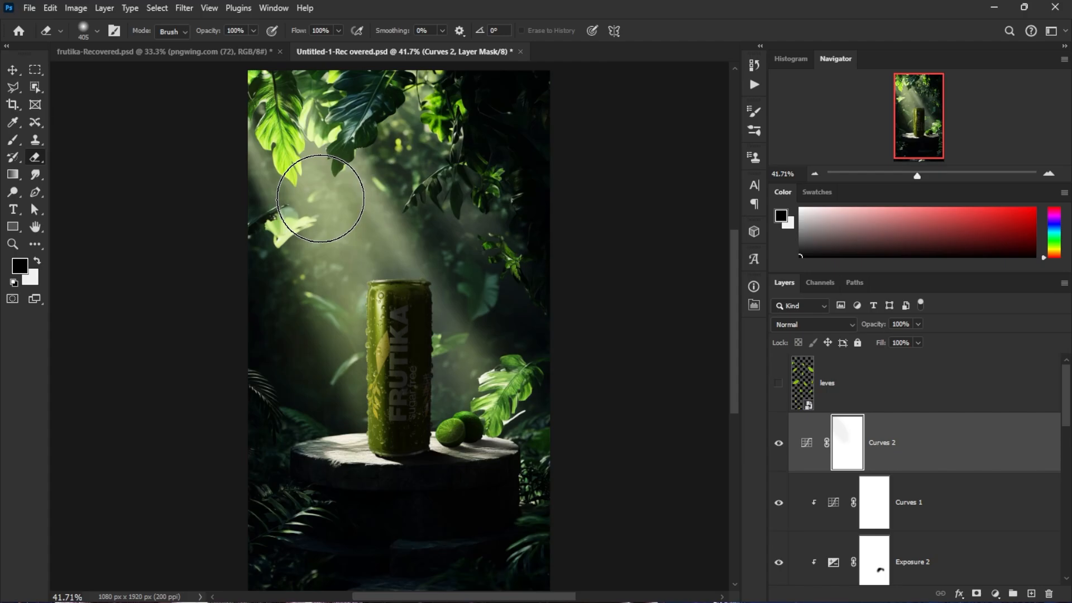
pyautogui.press('b')
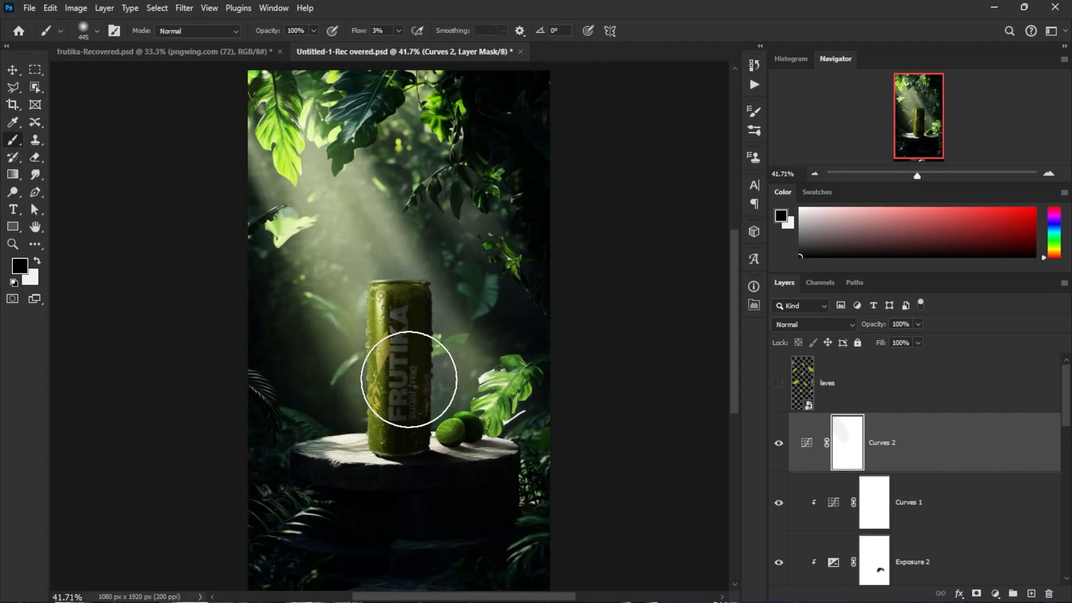
pyautogui.moveTo(359, 35); pyautogui.dragTo(402, 35)
pyautogui.moveTo(253, 107)
pyautogui.mouseDown()
pyautogui.moveTo(377, 310)
pyautogui.moveTo(363, 270)
pyautogui.moveTo(405, 401)
pyautogui.moveTo(421, 389)
pyautogui.moveTo(449, 420)
pyautogui.mouseUp()
pyautogui.moveTo(307, 167); pyautogui.dragTo(341, 229)
pyautogui.scroll(-2, 344, 277)
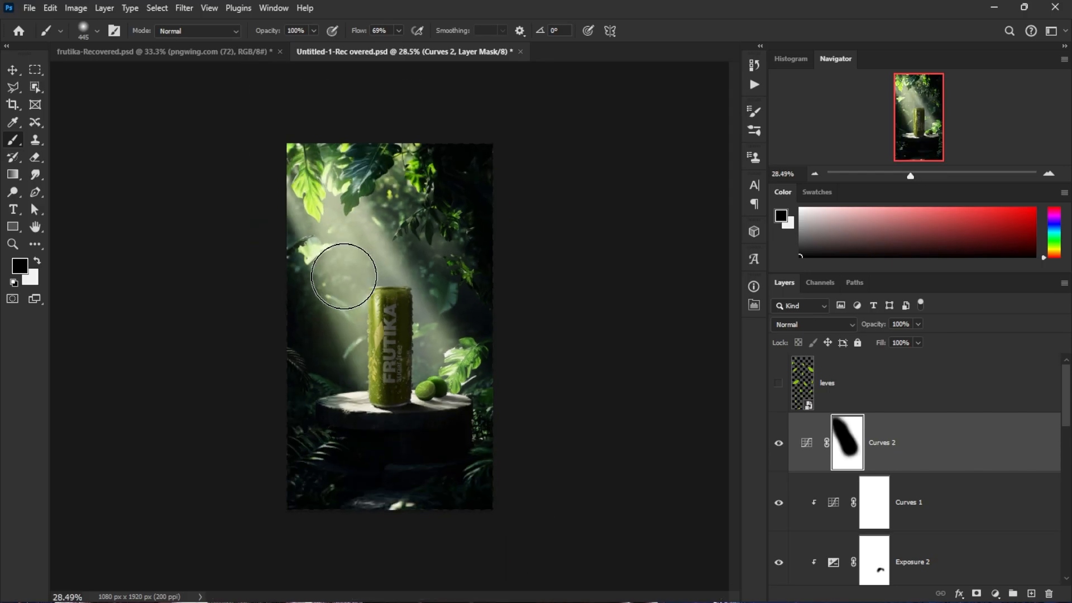
# Step: Enlarge the brush to 594 px and paint black on the Curves 2 mask over the lower pedestal and stone steps
pyautogui.scroll(2, 354, 371)
pyautogui.keyDown('alt'); pyautogui.rightClick(363, 469); pyautogui.keyUp('alt')
pyautogui.moveTo(439, 484)
pyautogui.mouseDown()
pyautogui.moveTo(361, 485)
pyautogui.moveTo(472, 486)
pyautogui.moveTo(383, 526)
pyautogui.mouseUp()
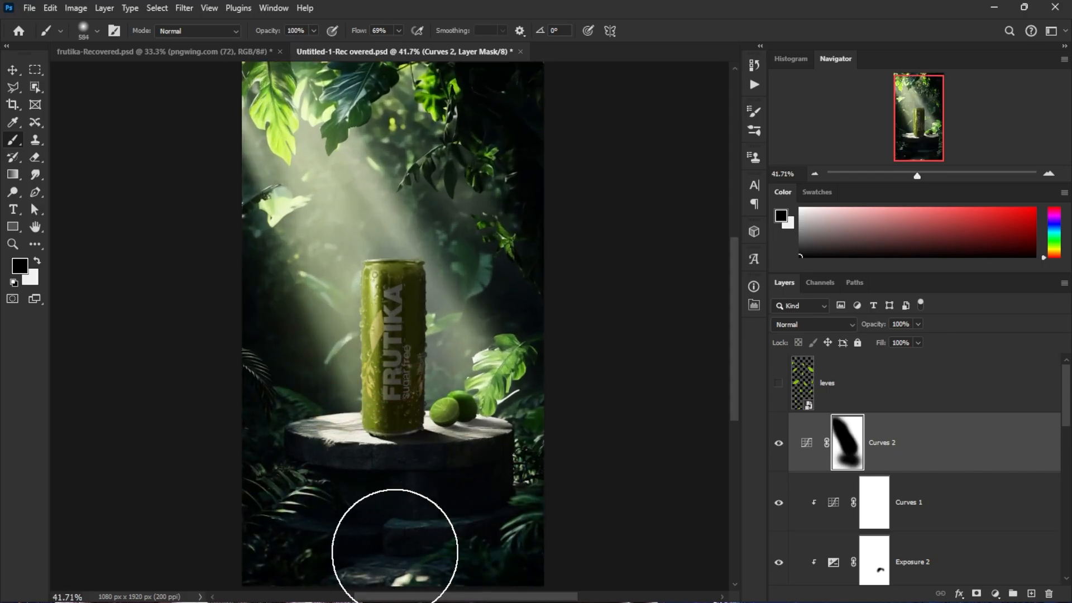
# Step: Lower the Curves 2 adjustment layer's opacity to 68%
pyautogui.scroll(-5, 287, 210)
pyautogui.scroll(11, 307, 229)
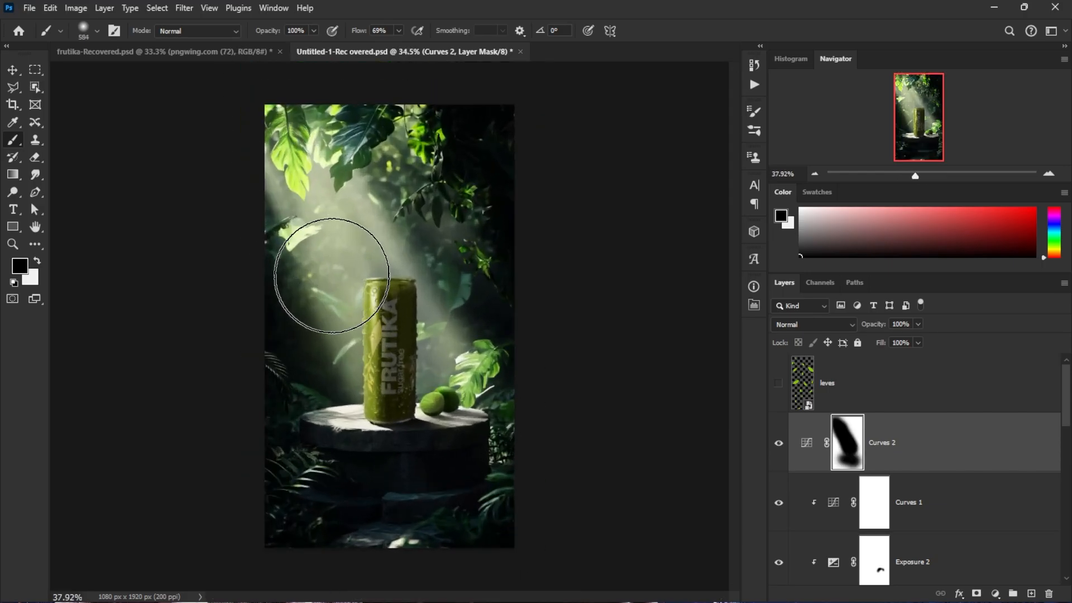
pyautogui.moveTo(365, 249); pyautogui.dragTo(291, 262)
pyautogui.scroll(-1, 300, 290)
pyautogui.scroll(6, 337, 290)
pyautogui.scroll(2, 360, 274)
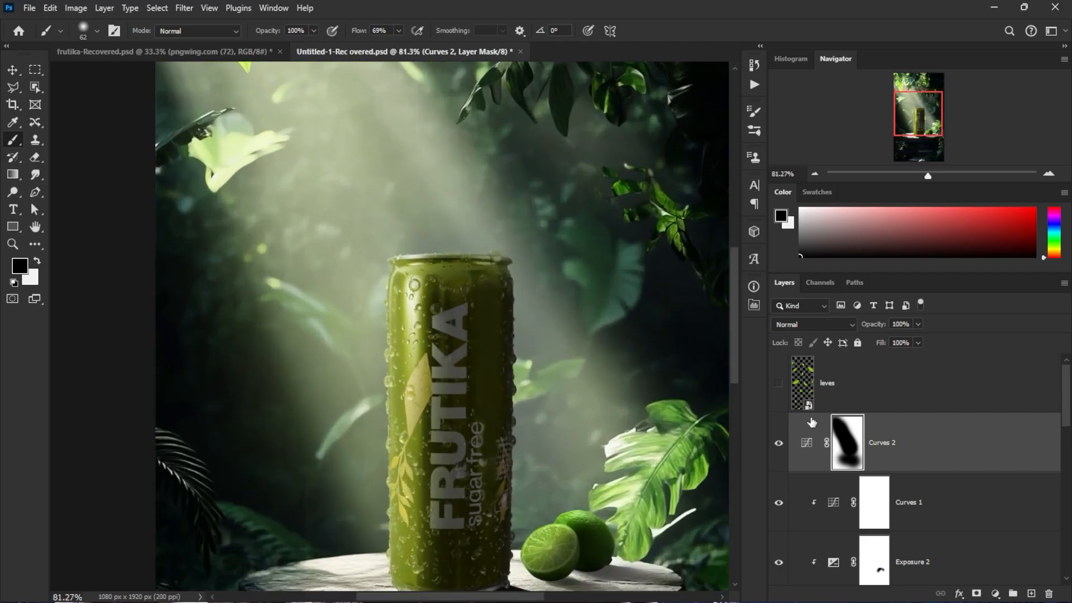
pyautogui.moveTo(843, 327); pyautogui.dragTo(855, 326)
pyautogui.scroll(-3, 514, 381)
pyautogui.scroll(-1, 842, 453)
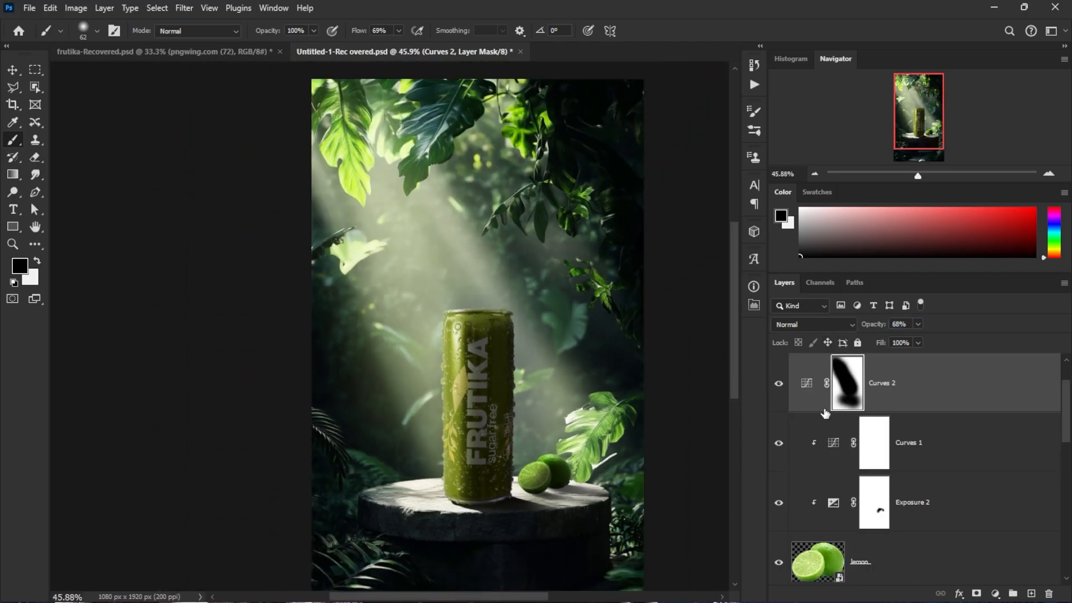
# Step: Replace the Curves 2 adjustment with a Brightness/Contrast adjustment set to brightness -69 and contrast -11
pyautogui.click(809, 394)
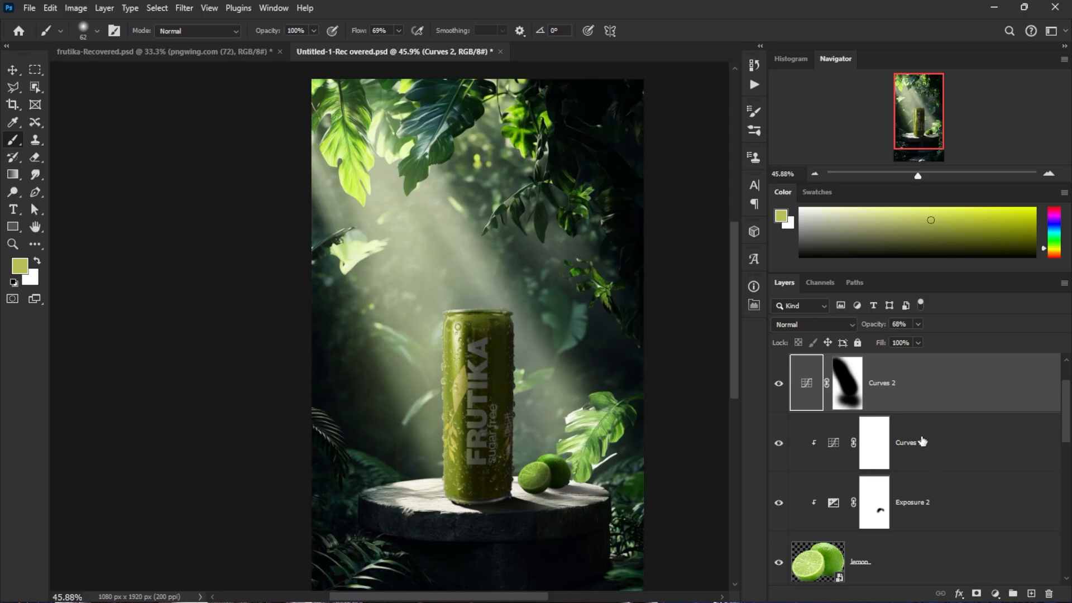
pyautogui.press('Delete')
pyautogui.click(994, 593)
pyautogui.click(974, 397)
pyautogui.moveTo(622, 355); pyautogui.dragTo(579, 355)
pyautogui.click(717, 277)
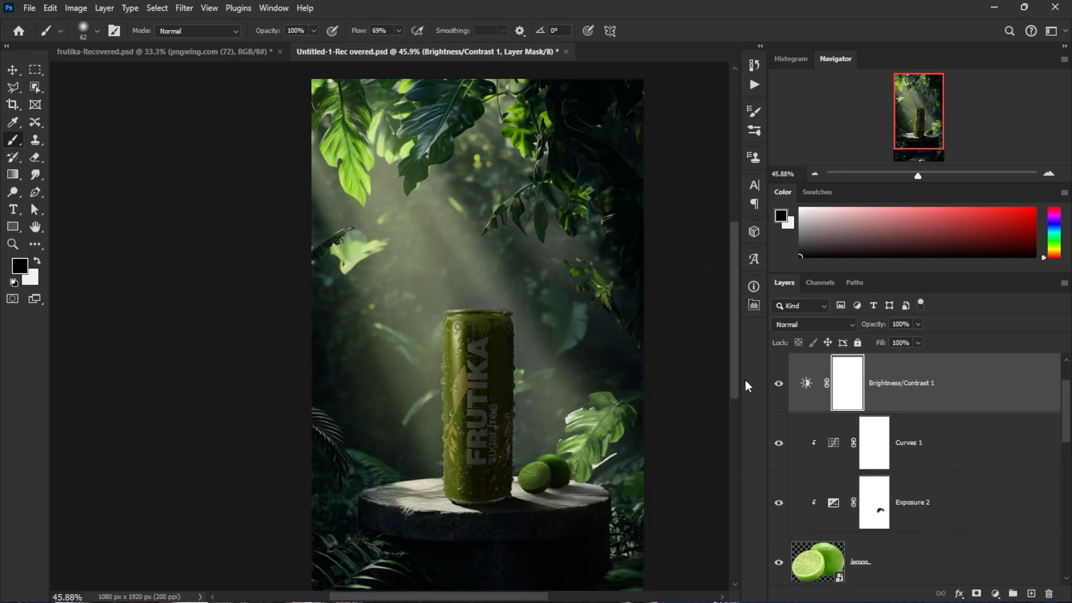
pyautogui.doubleClick(804, 393)
pyautogui.moveTo(626, 385); pyautogui.dragTo(591, 385)
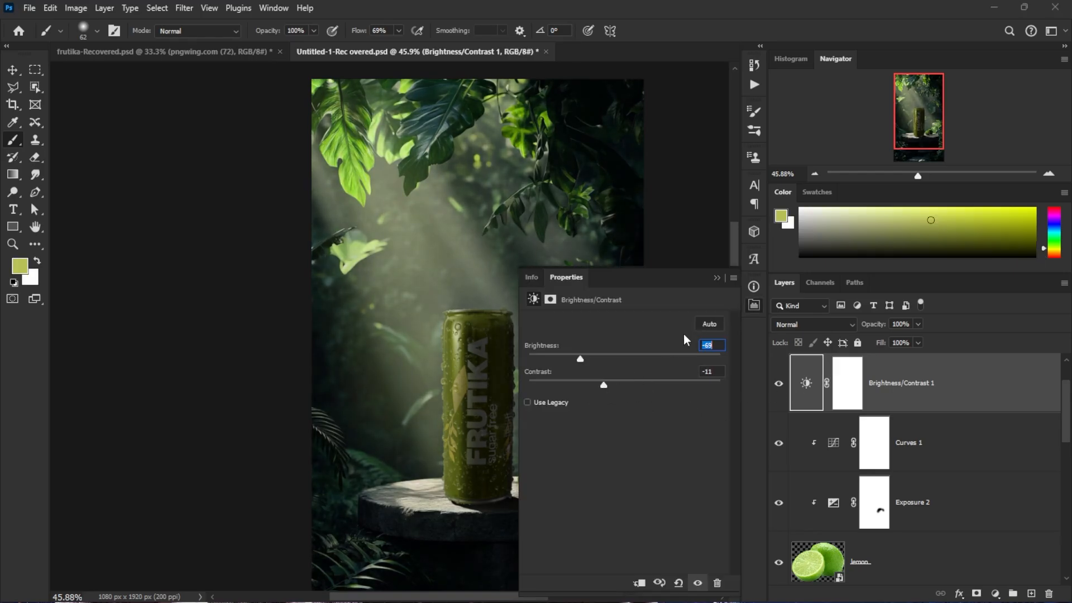
pyautogui.click(717, 277)
# Step: Try an opacity of 82% on the Color Fill 2 layer
pyautogui.scroll(-6, 921, 475)
pyautogui.click(926, 502)
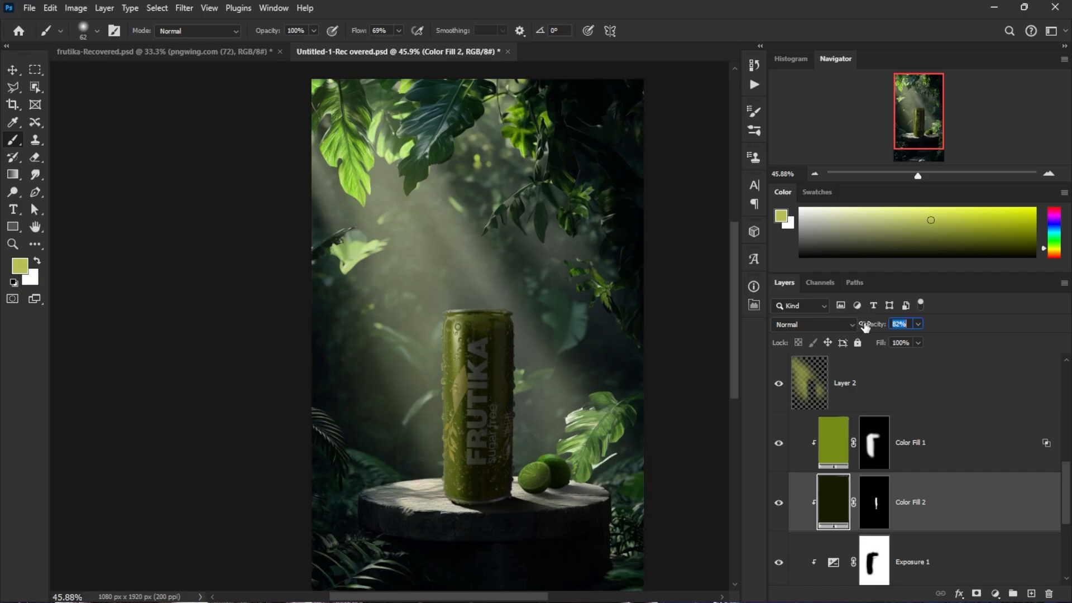
pyautogui.hotkey('ctrl', '-')
pyautogui.scroll(3, 852, 467)
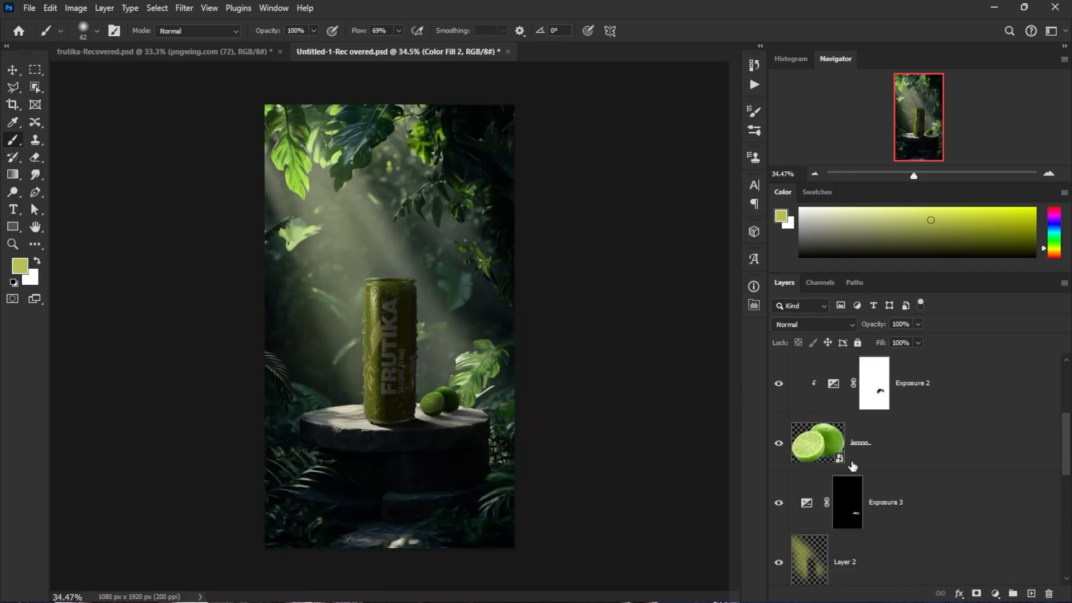
# Step: Paint black on the Brightness/Contrast 1 mask along the light beam and over the can with a 387 px brush at 69% flow
pyautogui.click(871, 392)
pyautogui.scroll(2, 863, 457)
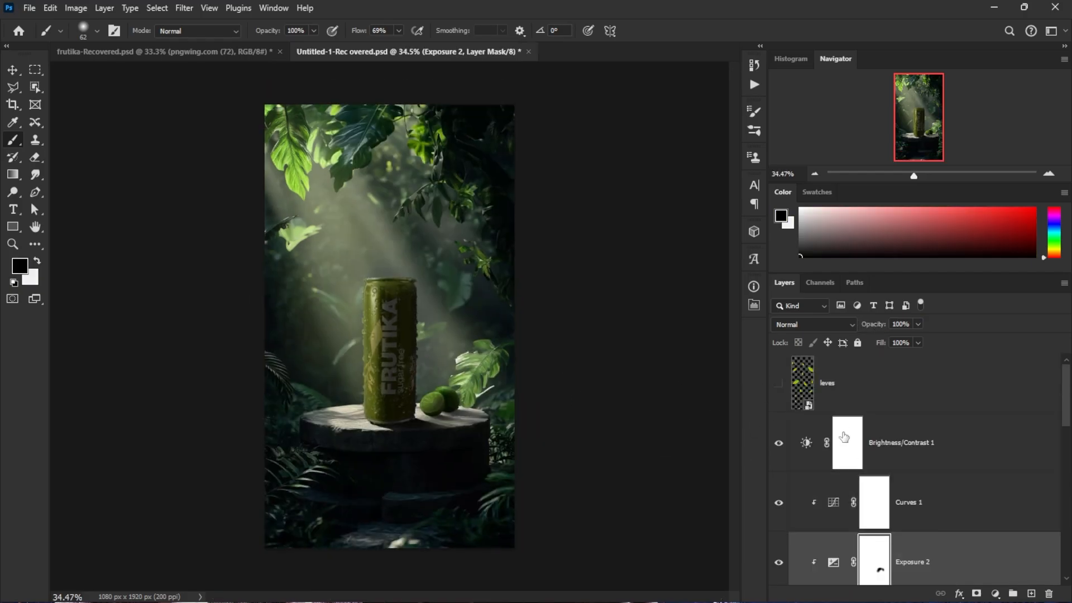
pyautogui.click(847, 443)
pyautogui.moveTo(364, 288)
pyautogui.mouseDown()
pyautogui.moveTo(372, 323)
pyautogui.moveTo(343, 288)
pyautogui.moveTo(372, 386)
pyautogui.moveTo(277, 171)
pyautogui.moveTo(339, 347)
pyautogui.moveTo(430, 367)
pyautogui.moveTo(353, 239)
pyautogui.moveTo(426, 391)
pyautogui.mouseUp()
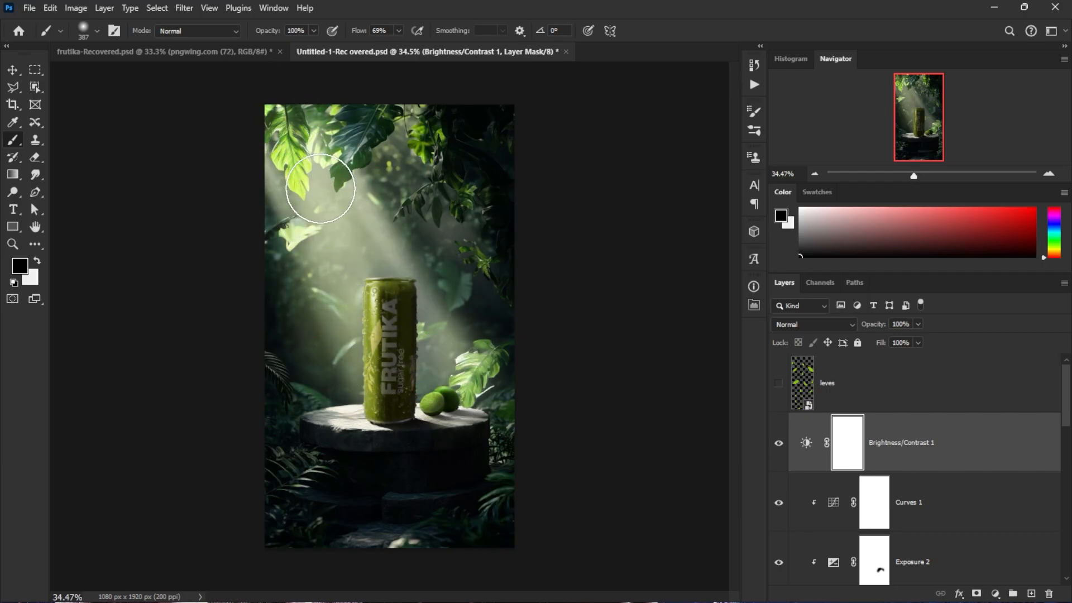
pyautogui.moveTo(320, 188); pyautogui.dragTo(415, 338)
pyautogui.scroll(-2, 433, 388)
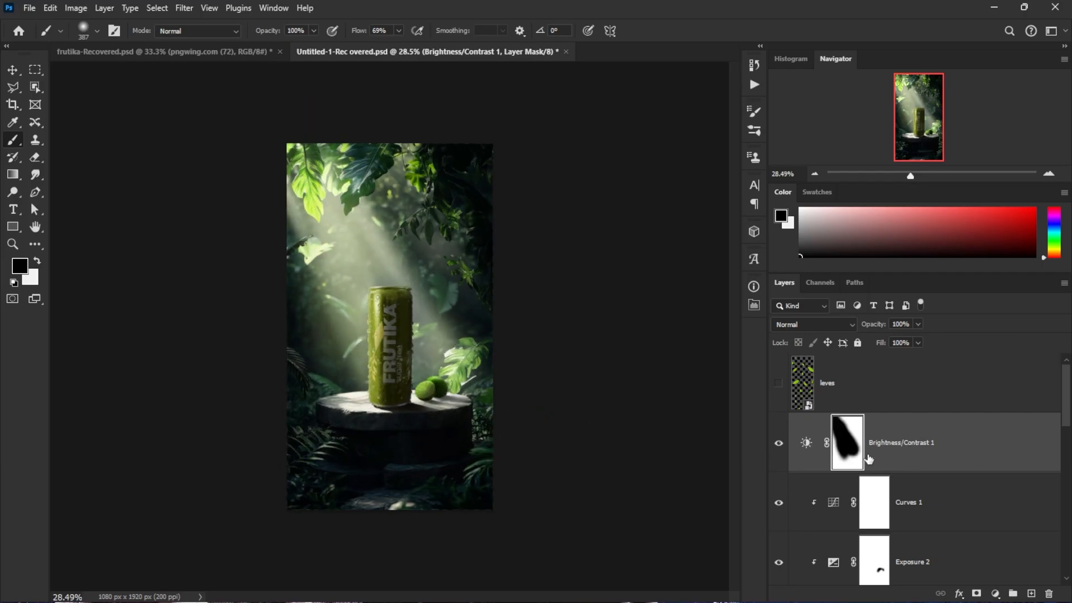
# Step: Add a color-to-transparent Gradient Fill above Brightness/Contrast 1 and set its opaque end's color stop to dark green 283726
pyautogui.click(995, 593)
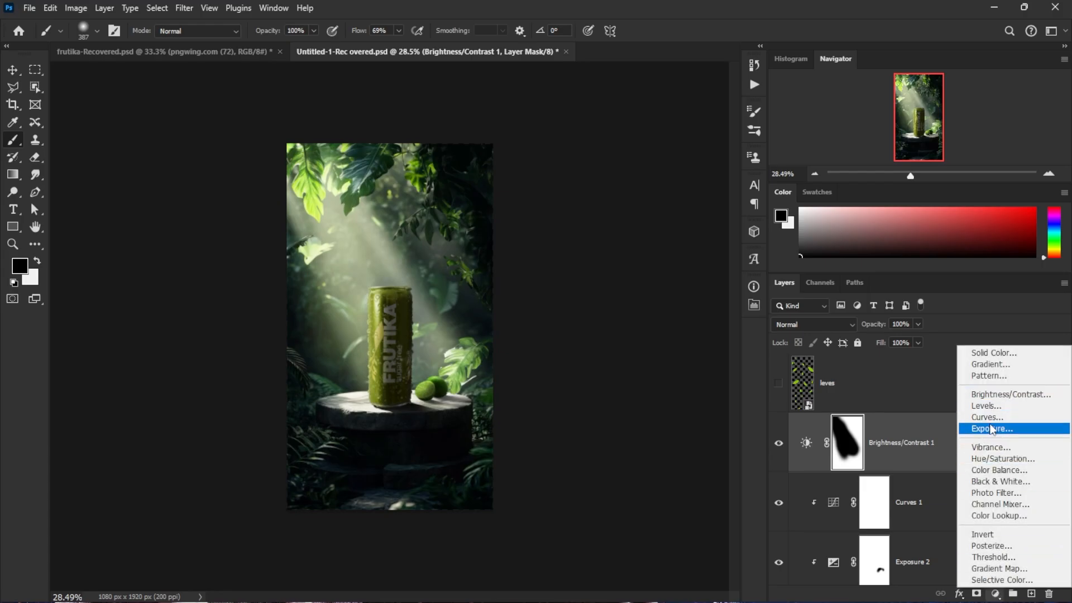
pyautogui.click(987, 364)
pyautogui.click(642, 160)
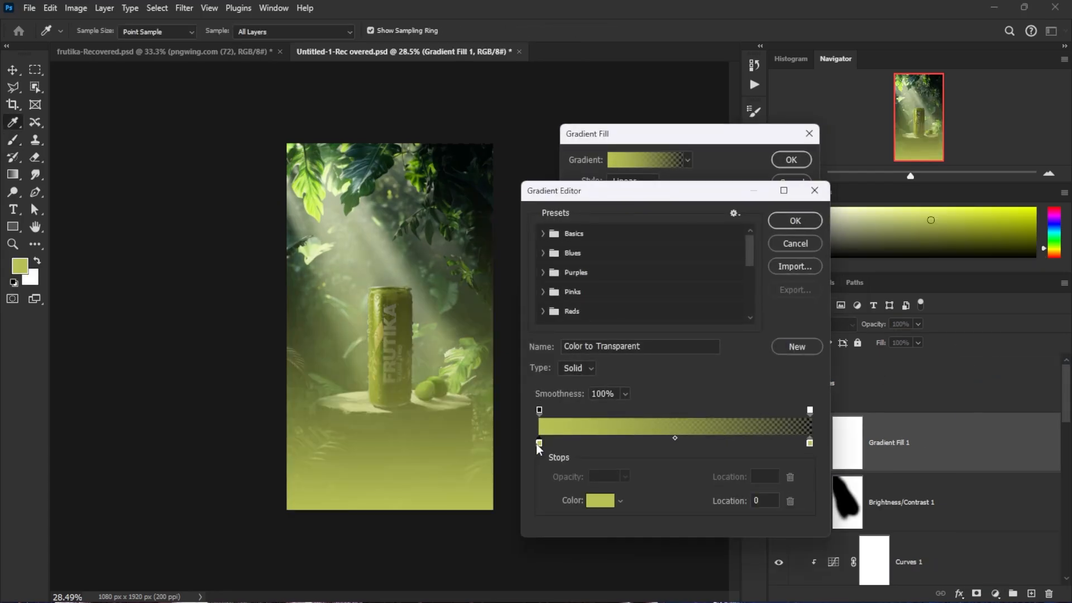
pyautogui.click(593, 502)
pyautogui.click(295, 286)
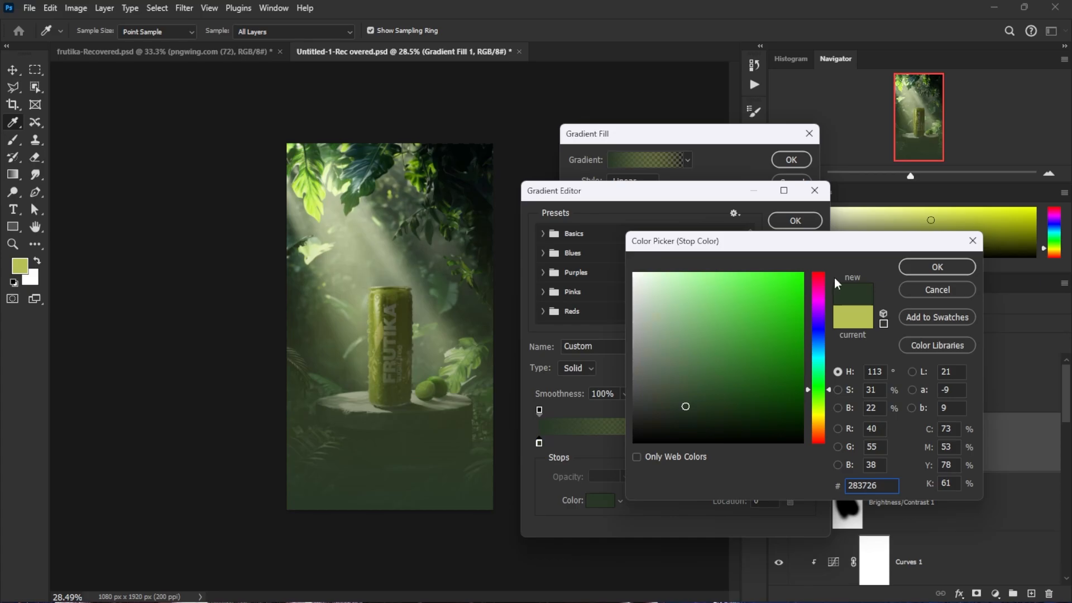
pyautogui.click(936, 266)
pyautogui.click(795, 220)
# Step: Make the transparent end's color stop dark green as well and apply the linear 90° gradient fill
pyautogui.click(644, 161)
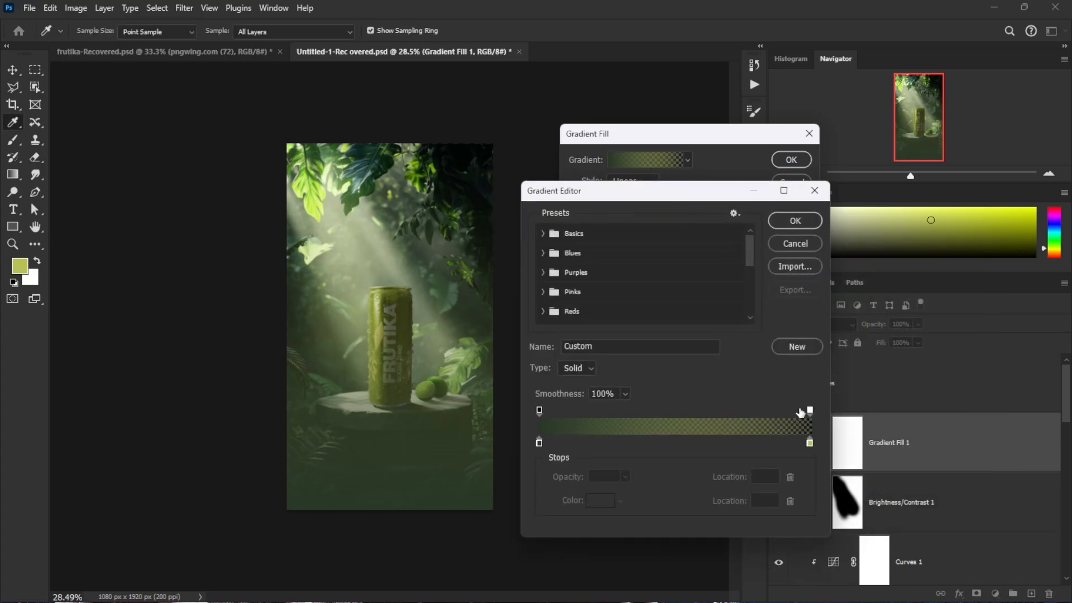
pyautogui.click(809, 443)
pyautogui.click(795, 221)
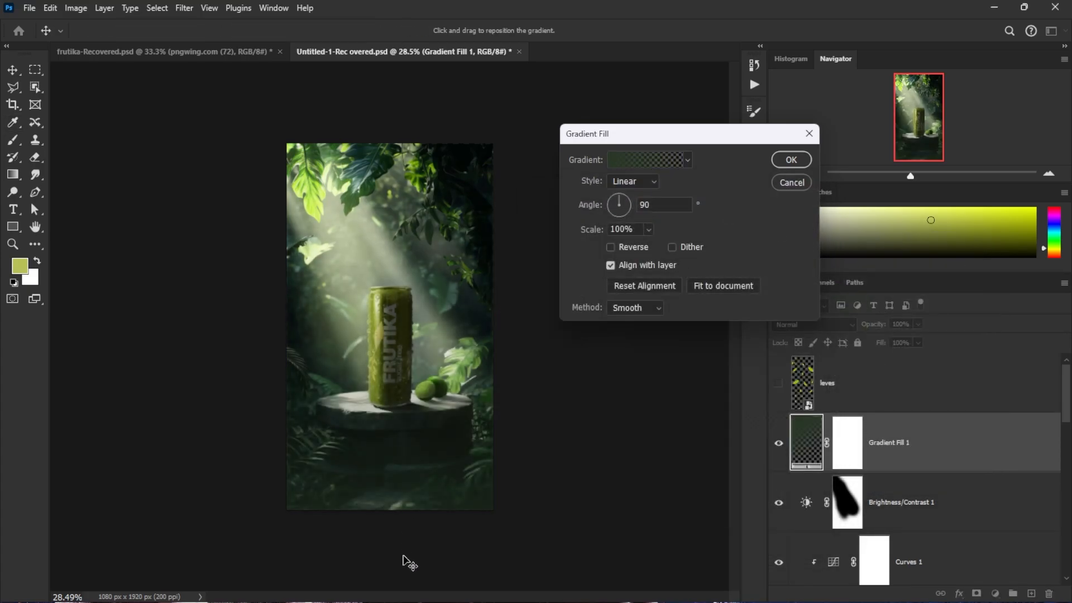
pyautogui.click(791, 159)
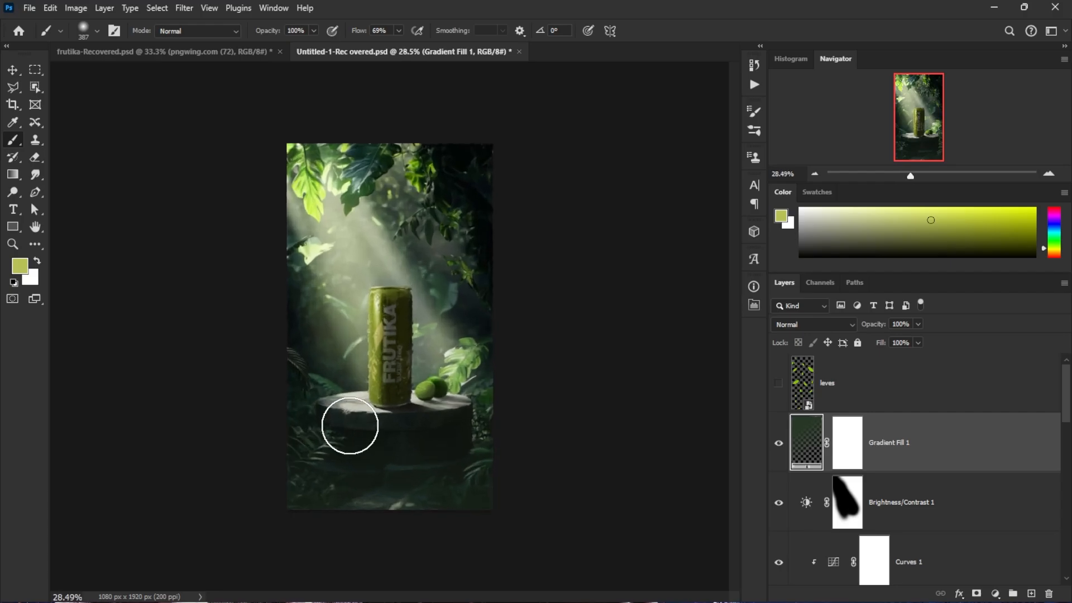
# Step: Add a Curves adjustment between Brightness/Contrast 1 and Gradient Fill 1 and raise a shadow point to brighten the scene
pyautogui.scroll(2, 352, 425)
pyautogui.scroll(-2, 887, 430)
pyautogui.scroll(-1, 888, 430)
pyautogui.scroll(2, 925, 445)
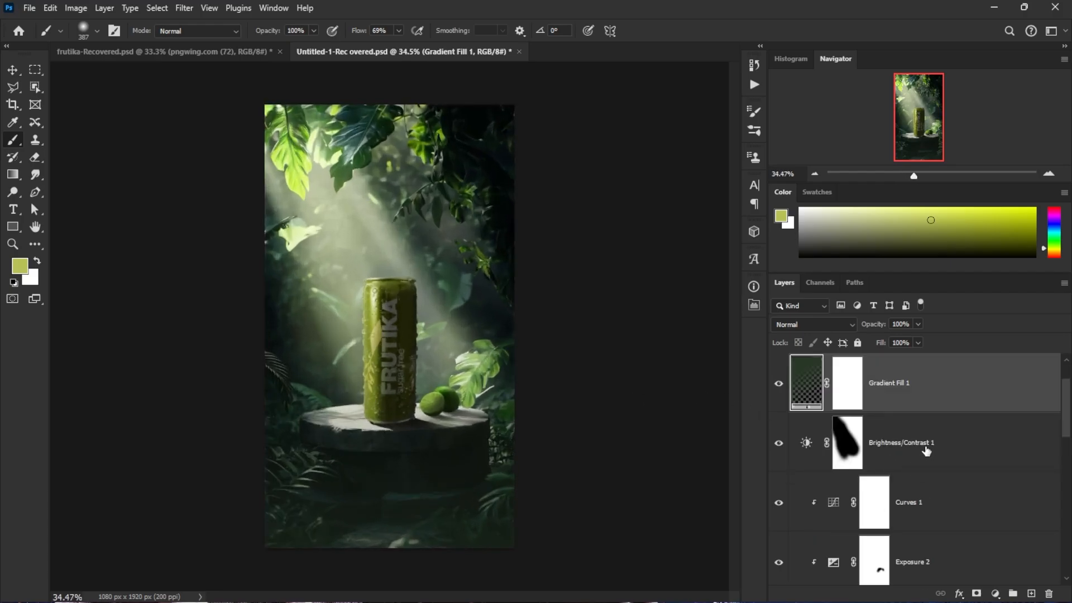
pyautogui.click(926, 445)
pyautogui.click(994, 593)
pyautogui.click(979, 414)
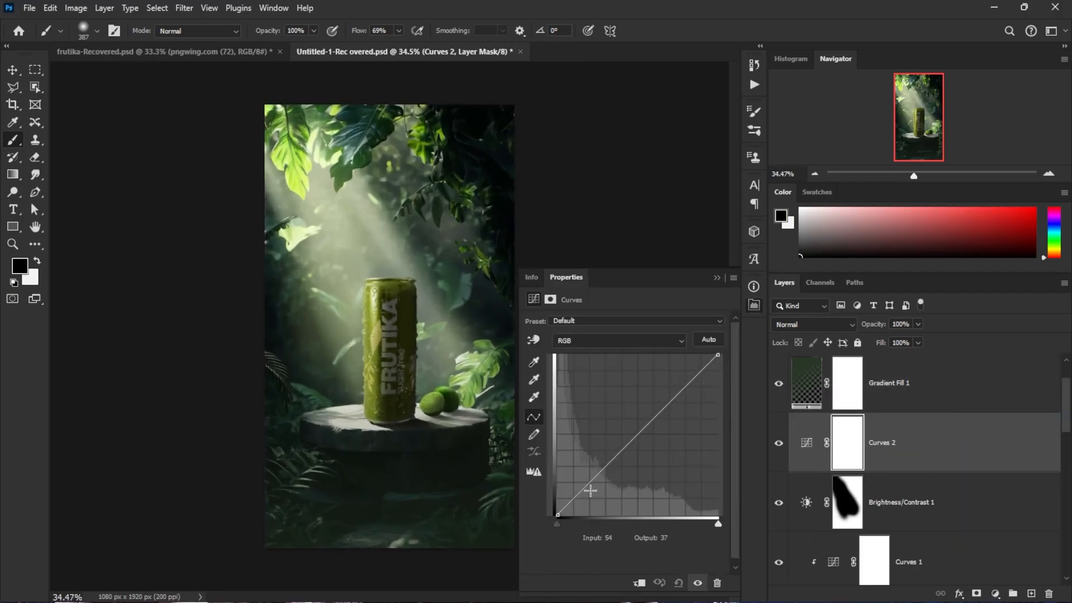
pyautogui.moveTo(581, 492); pyautogui.dragTo(590, 451)
# Step: Invert the Curves 2 mask to black and paint white along the light beam above the can with a 387 px brush
pyautogui.click(858, 459)
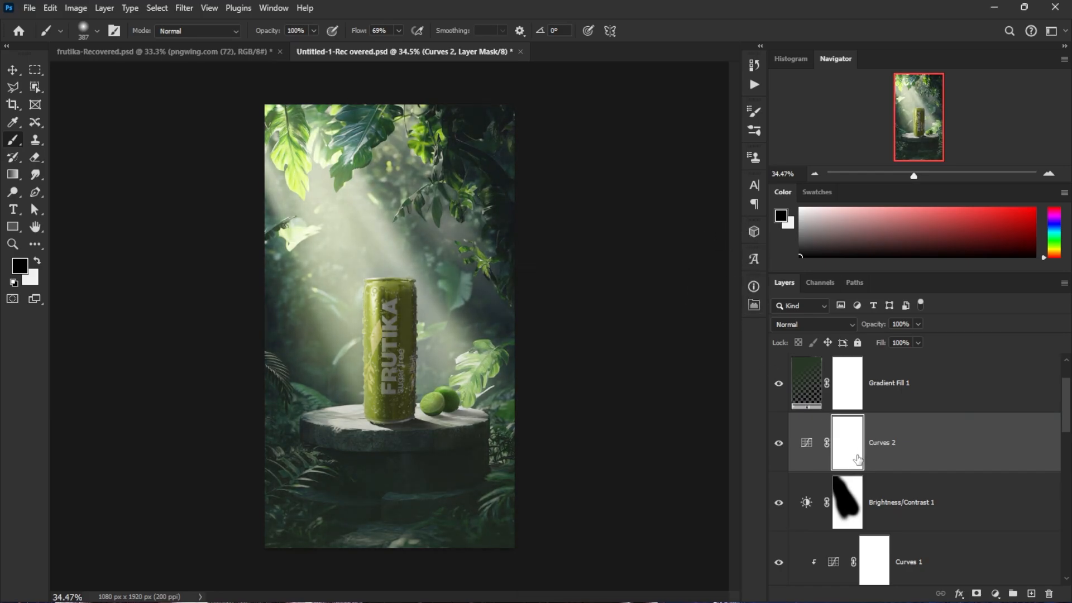
pyautogui.hotkey('ctrl', 'i')
pyautogui.scroll(3, 394, 196)
pyautogui.press('x')
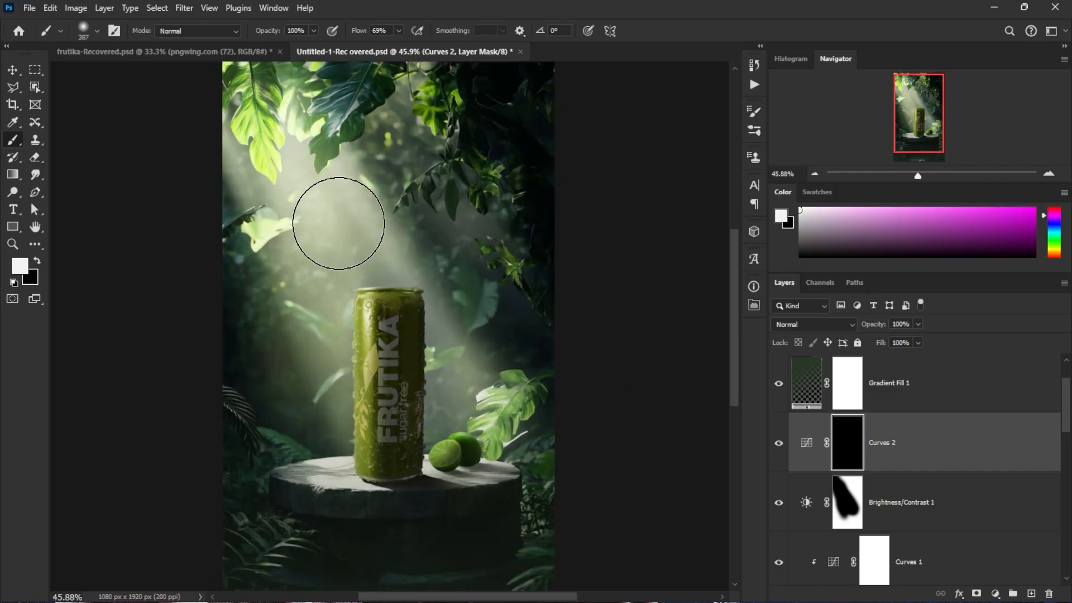
pyautogui.moveTo(276, 169); pyautogui.dragTo(356, 342)
pyautogui.hotkey('ctrl', 'z')
pyautogui.moveTo(338, 268); pyautogui.dragTo(273, 156)
pyautogui.scroll(8, 314, 292)
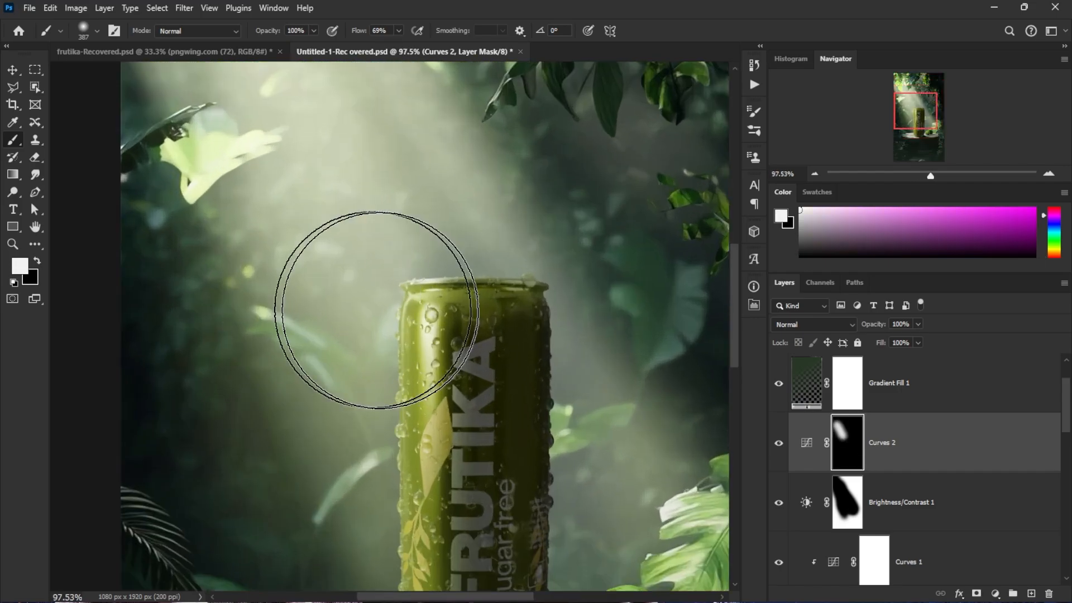
# Step: Reduce the brush to 22 px and paint white on the Curves 2 mask down the can's lit side edge and along its top rim
pyautogui.moveTo(428, 295); pyautogui.dragTo(278, 282)
pyautogui.scroll(4, 389, 344)
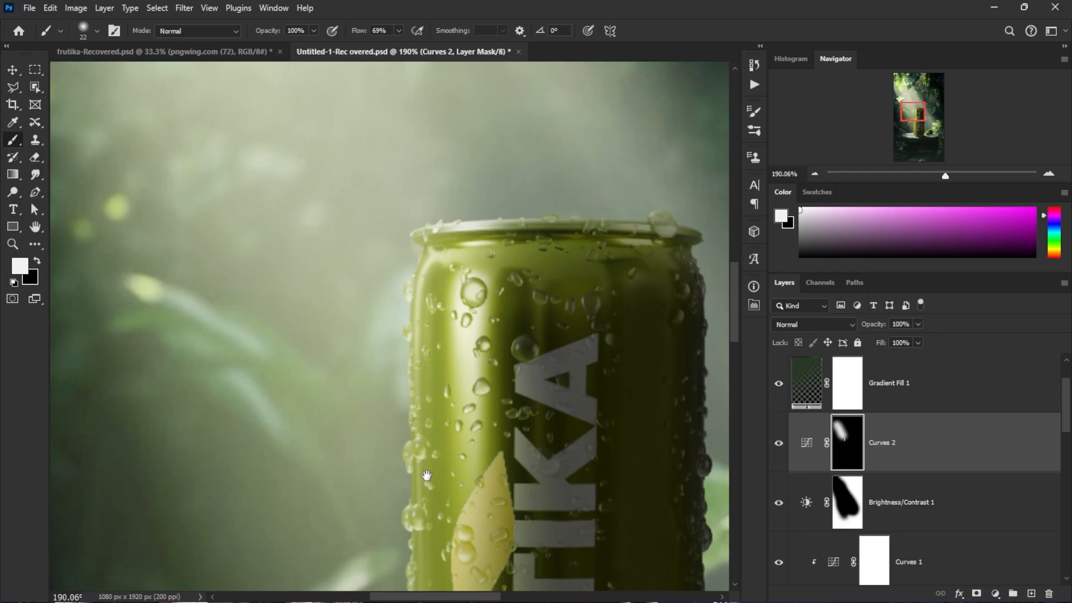
pyautogui.moveTo(427, 475); pyautogui.dragTo(422, 256)
pyautogui.keyDown('shift'); pyautogui.click(407, 471); pyautogui.keyUp('shift')
pyautogui.scroll(-4, 407, 471)
pyautogui.moveTo(407, 471); pyautogui.dragTo(408, 322)
pyautogui.keyDown('shift'); pyautogui.click(407, 513); pyautogui.keyUp('shift')
pyautogui.scroll(-4, 408, 513)
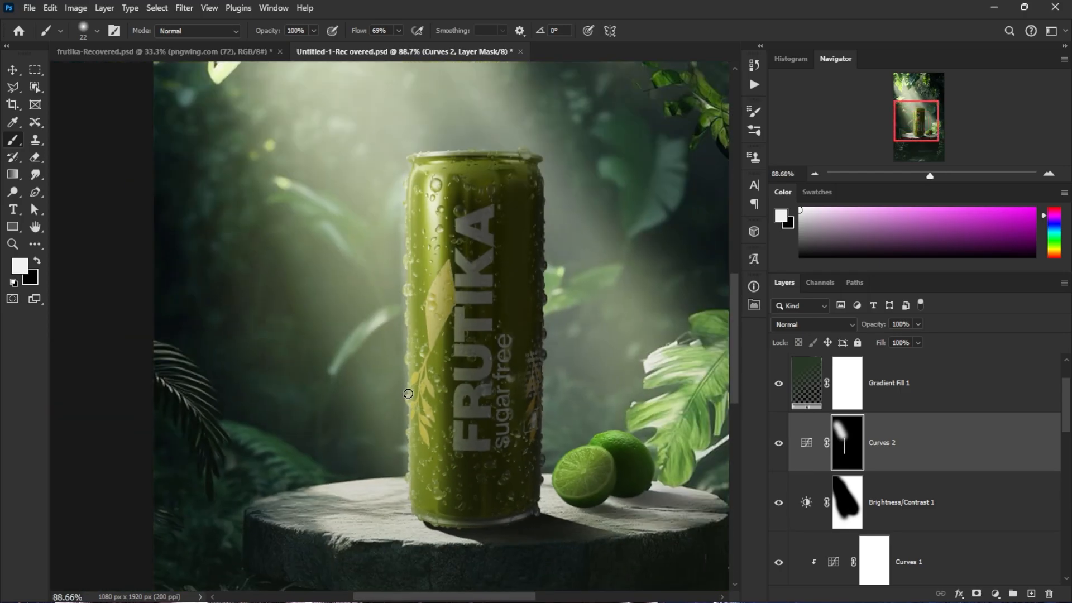
pyautogui.scroll(5, 413, 305)
pyautogui.moveTo(530, 315); pyautogui.dragTo(432, 311)
pyautogui.scroll(-3, 476, 318)
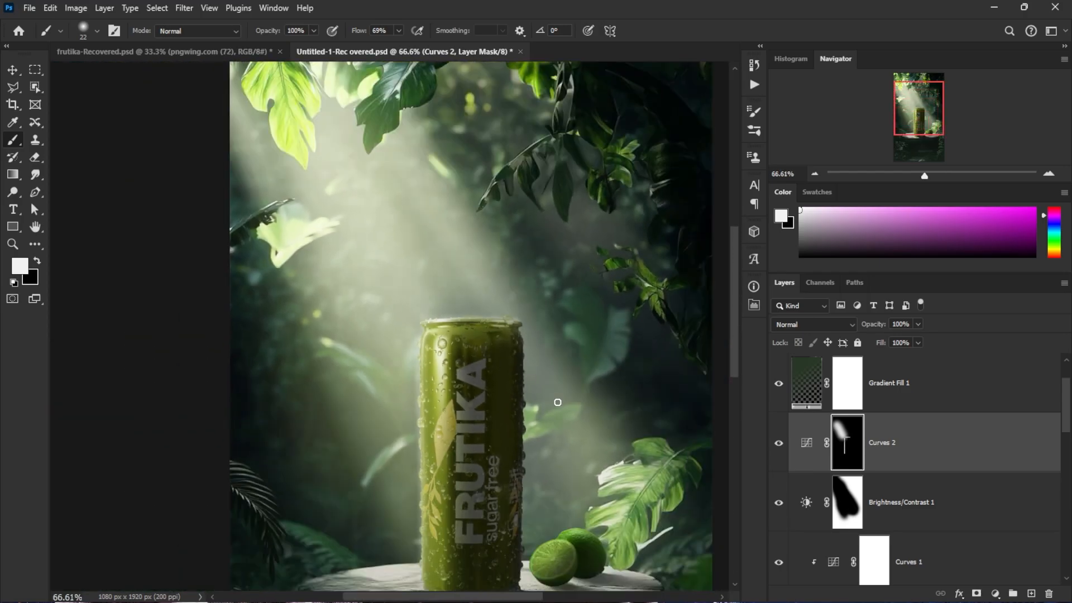
# Step: Enlarge the brush to 40 px and paint white on the Curves 2 mask along the upper edges of the limes
pyautogui.moveTo(558, 402); pyautogui.dragTo(490, 229)
pyautogui.scroll(4, 462, 335)
pyautogui.scroll(8, 486, 371)
pyautogui.press(']')
pyautogui.press(']')
pyautogui.moveTo(499, 406); pyautogui.dragTo(413, 507)
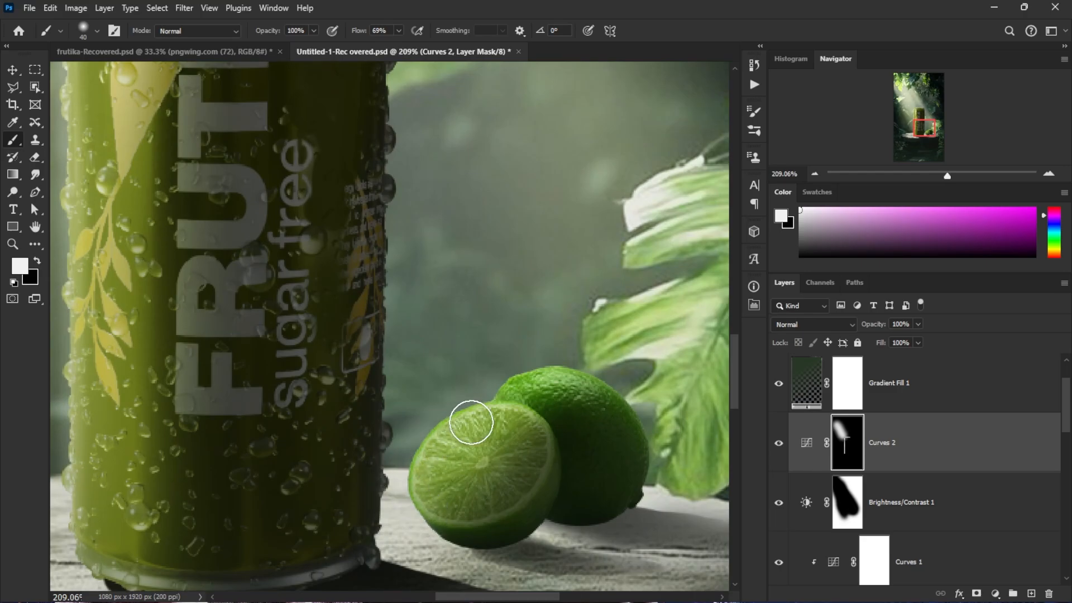
pyautogui.moveTo(471, 422)
pyautogui.mouseDown()
pyautogui.moveTo(517, 376)
pyautogui.moveTo(543, 379)
pyautogui.mouseUp()
# Step: Enlarge the brush to 74 px and paint more white on the Curves 2 mask over the tops of the limes
pyautogui.press(']')
pyautogui.press(']')
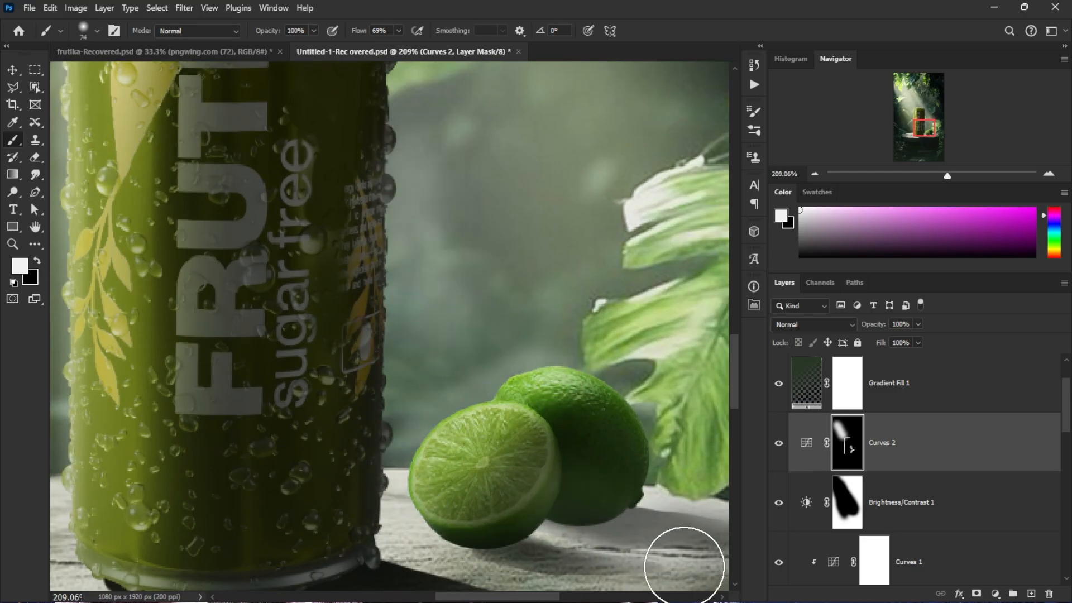
pyautogui.press('x')
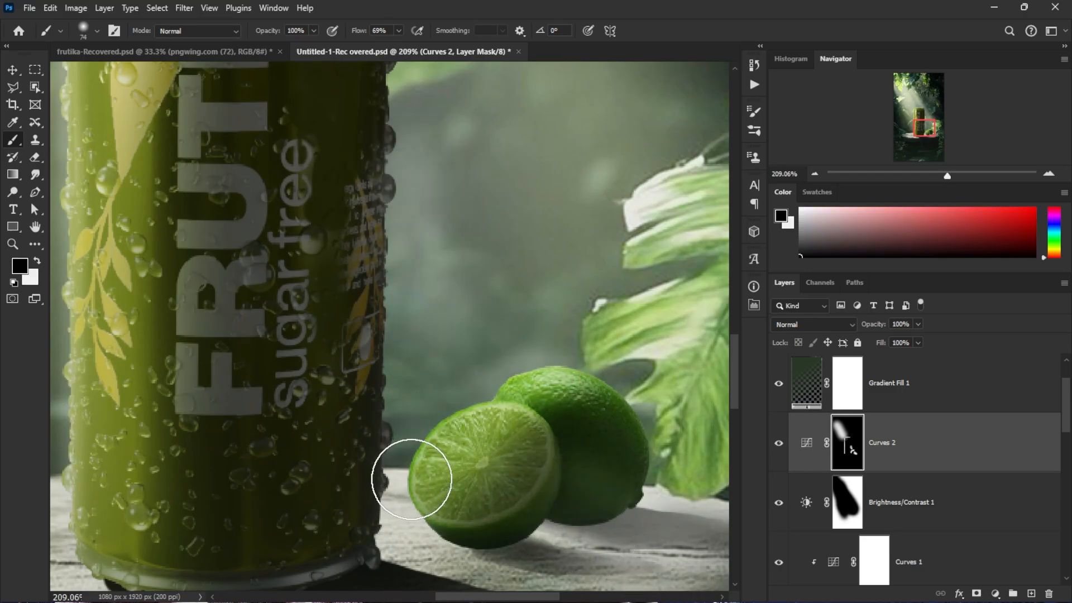
pyautogui.press('x')
pyautogui.moveTo(432, 446); pyautogui.dragTo(521, 358)
pyautogui.scroll(-5, 454, 407)
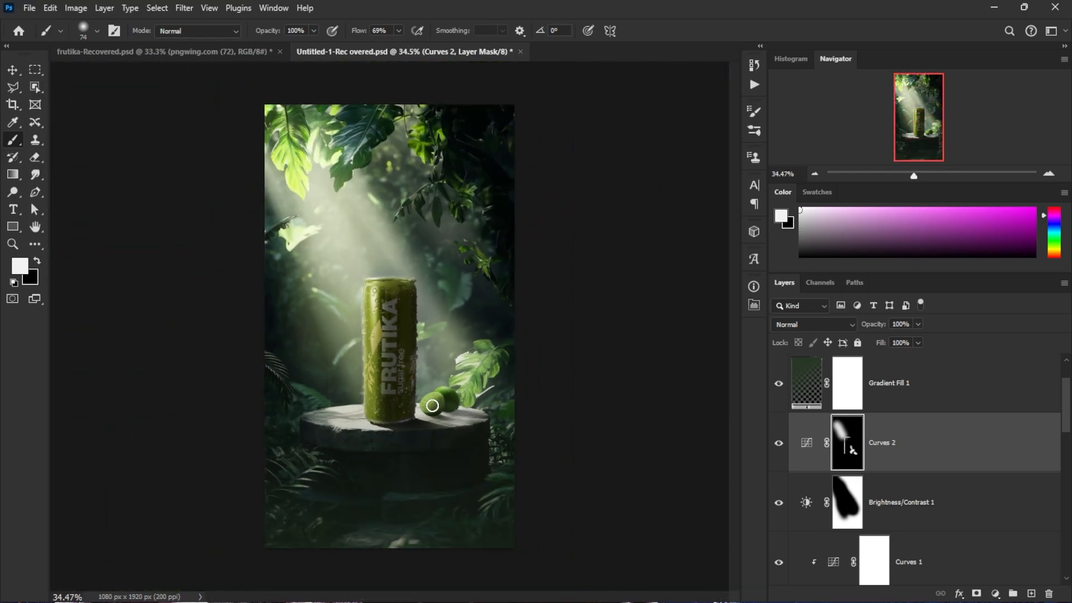
# Step: Lower the Gradient Fill 1 layer's opacity to 66%
pyautogui.scroll(2, 432, 405)
pyautogui.scroll(1, 825, 380)
pyautogui.click(807, 431)
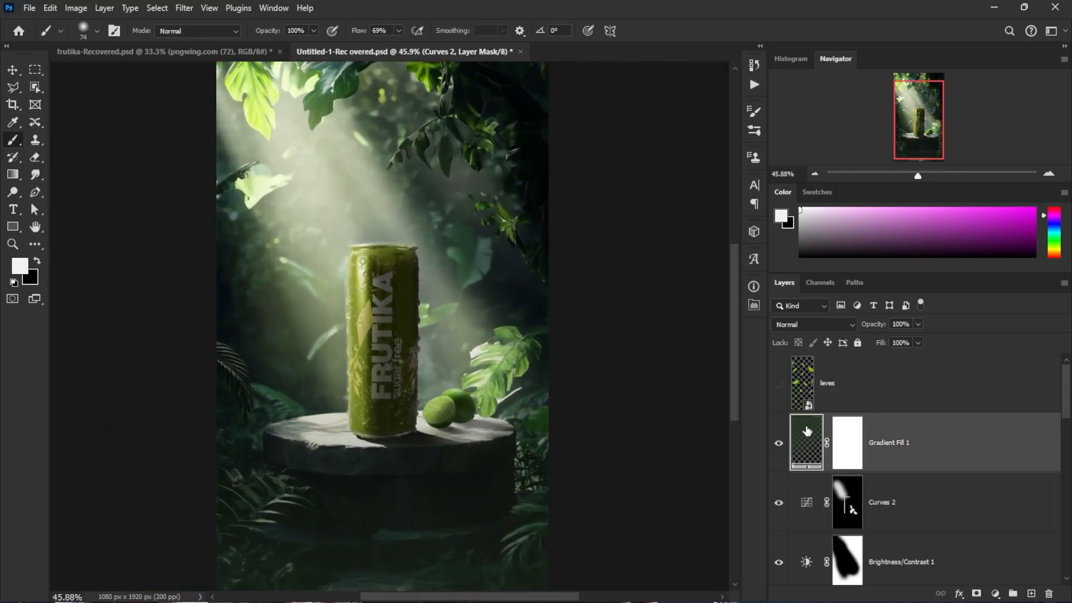
pyautogui.moveTo(872, 325); pyautogui.dragTo(848, 326)
pyautogui.scroll(-2, 448, 357)
pyautogui.scroll(-1, 447, 357)
# Step: Toggle all other layers off and on to compare the original image with the full composite
pyautogui.scroll(-4, 919, 491)
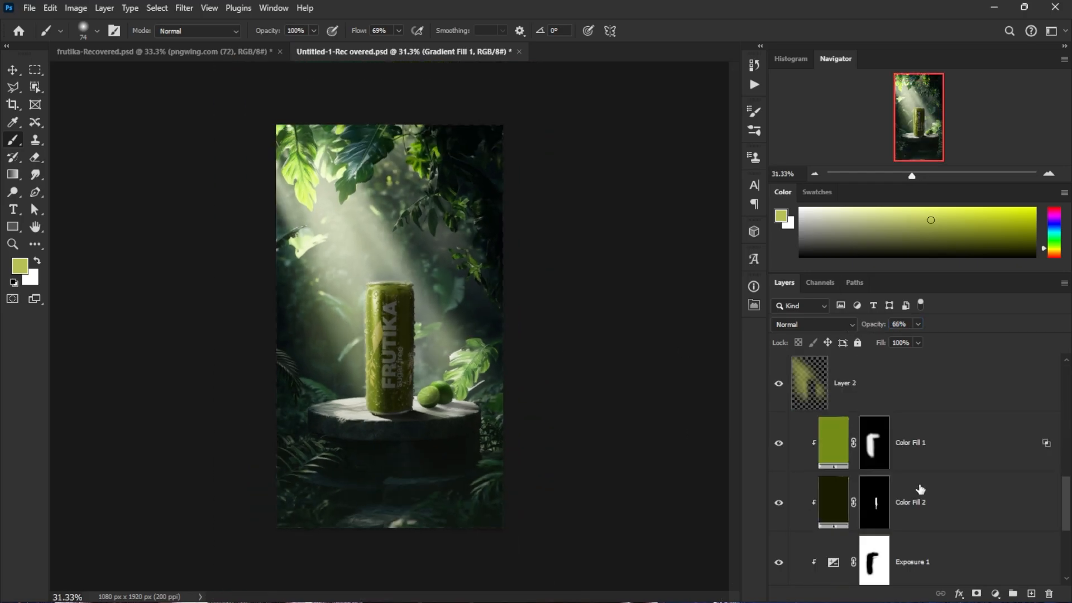
pyautogui.keyDown('alt'); pyautogui.click(779, 553); pyautogui.keyUp('alt')
pyautogui.keyDown('alt'); pyautogui.click(779, 552); pyautogui.keyUp('alt')
pyautogui.keyDown('alt'); pyautogui.click(780, 553); pyautogui.keyUp('alt')
pyautogui.keyDown('alt'); pyautogui.click(779, 552); pyautogui.keyUp('alt')
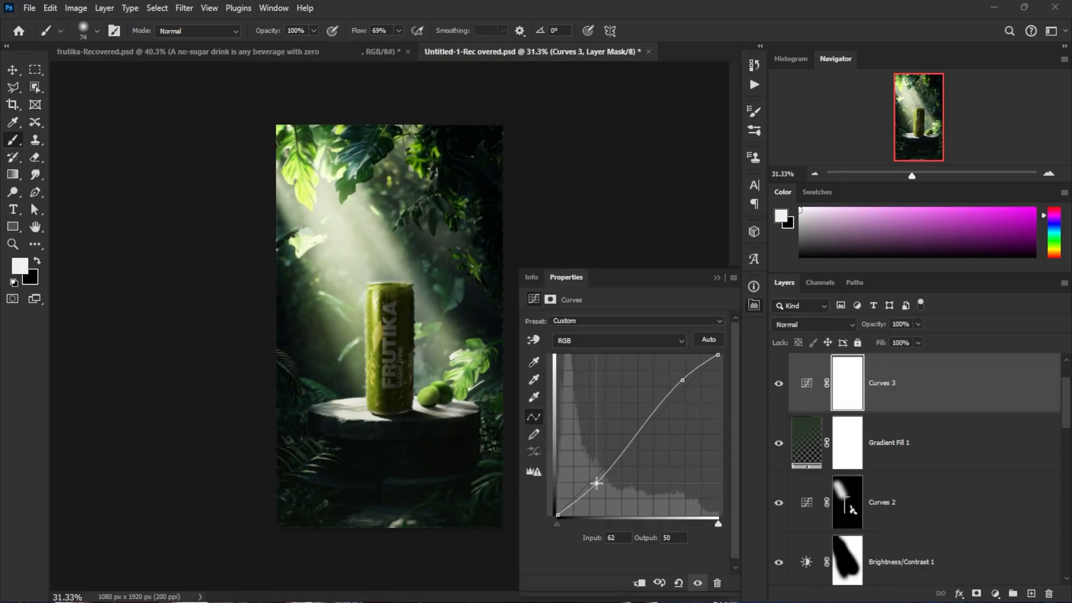
# Step: Fine-tune the midtones of the Curves 3 contrast curve above Gradient Fill 1
pyautogui.scroll(2, 469, 464)
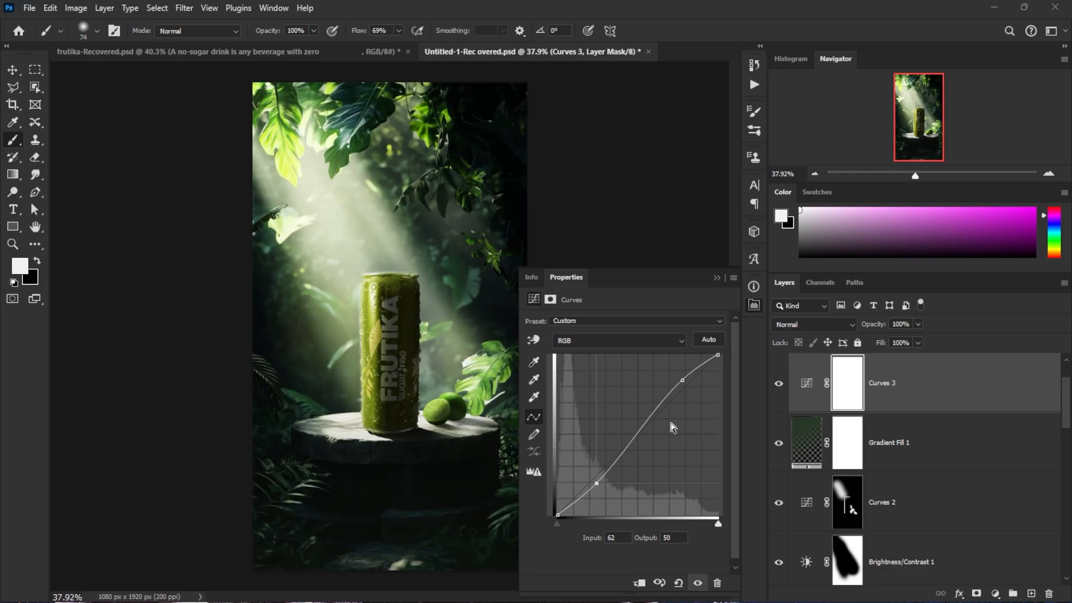
pyautogui.moveTo(646, 425); pyautogui.dragTo(638, 431)
pyautogui.click(716, 278)
# Step: Lower the opacity of the Color Fill 2 layer clipped to the can to 36%
pyautogui.scroll(-8, 890, 490)
pyautogui.click(846, 435)
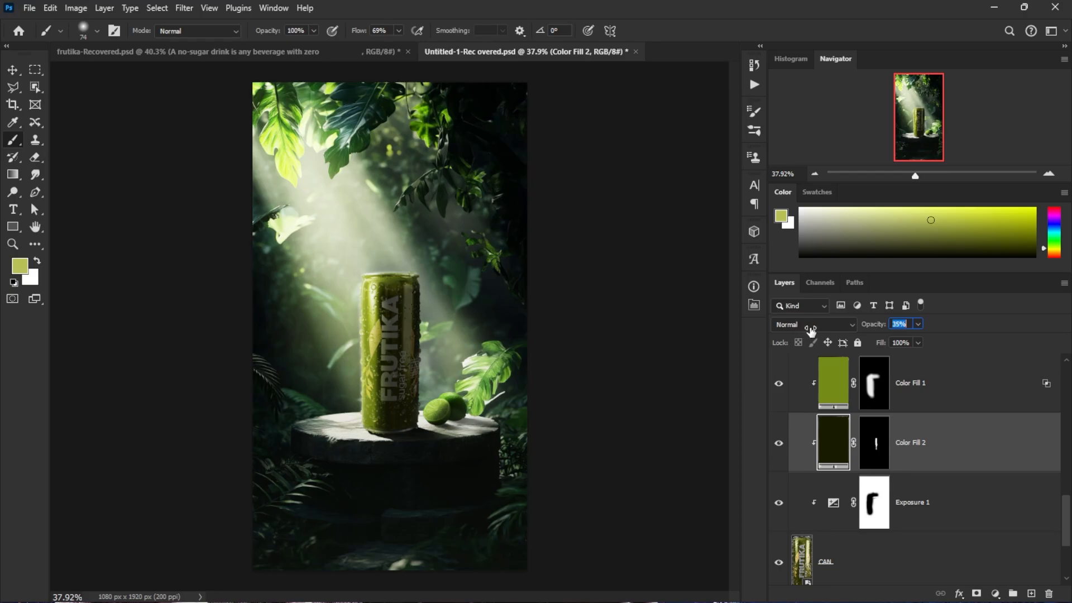
pyautogui.scroll(7, 422, 392)
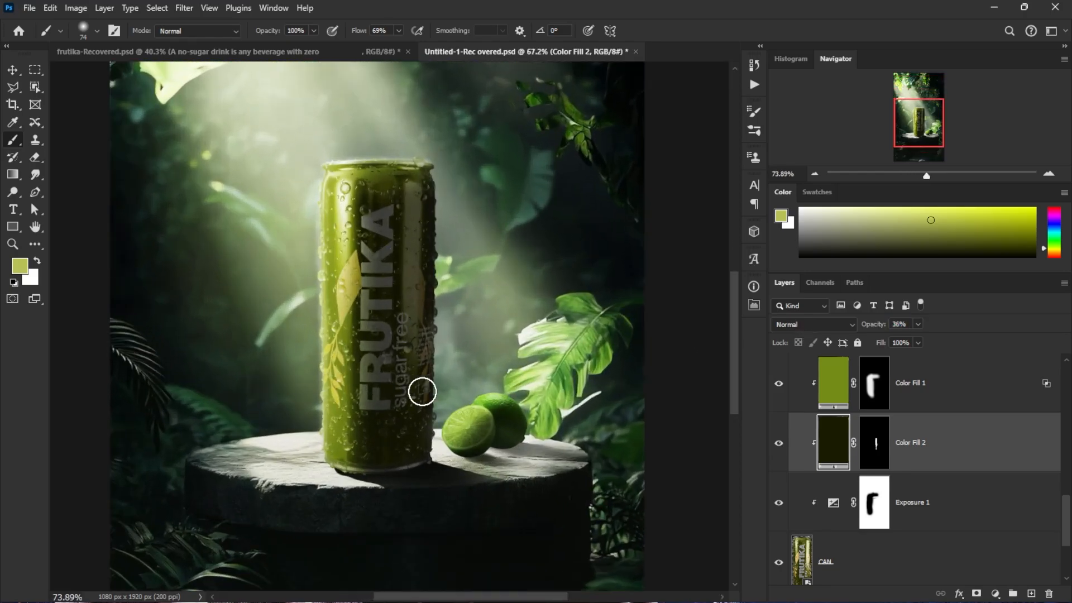
# Step: Toggle the Color Fill 2 layer off and on to compare its effect on the can
pyautogui.click(785, 448)
pyautogui.click(785, 448)
pyautogui.scroll(2, 823, 460)
pyautogui.scroll(-2, 872, 508)
# Step: Try to paint black on the Exposure 1 layer mask over the shaded side of the can
pyautogui.click(872, 508)
pyautogui.scroll(5, 423, 198)
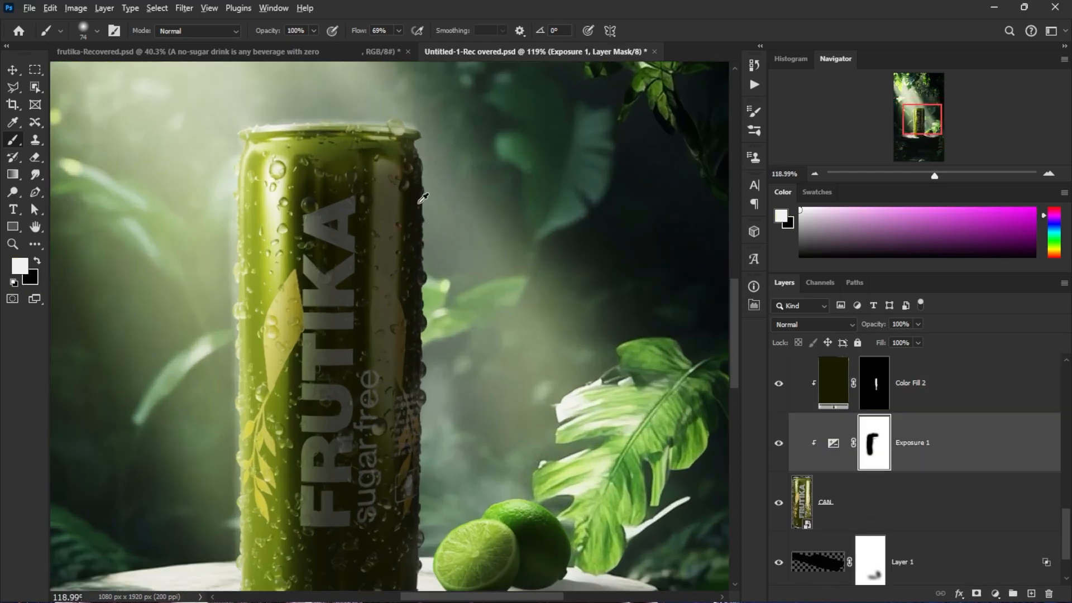
pyautogui.press('x')
pyautogui.moveTo(441, 178)
pyautogui.mouseDown()
pyautogui.moveTo(452, 296)
pyautogui.moveTo(441, 310)
pyautogui.moveTo(390, 184)
pyautogui.moveTo(368, 280)
pyautogui.moveTo(340, 197)
pyautogui.moveTo(345, 595)
pyautogui.moveTo(329, 464)
pyautogui.moveTo(326, 198)
pyautogui.moveTo(331, 371)
pyautogui.moveTo(350, 447)
pyautogui.mouseUp()
pyautogui.scroll(-6, 320, 245)
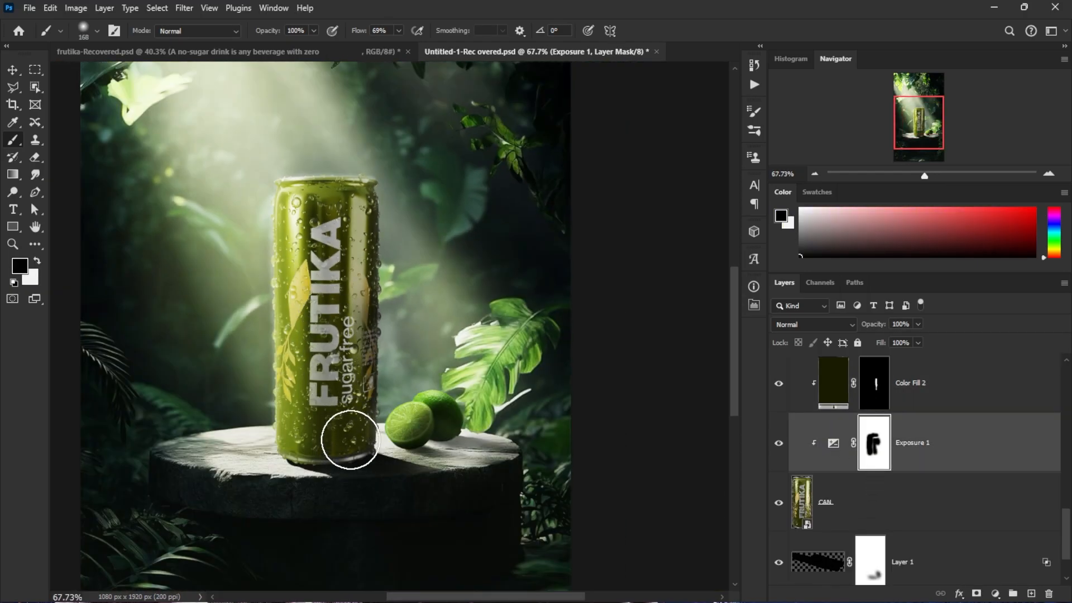
pyautogui.hotkey('ctrl', 'z')
pyautogui.hotkey('ctrl', 'z')
# Step: Lower the Exposure 1 layer's opacity to 66% and raise the Color Fill 2 layer's opacity to 70%
pyautogui.moveTo(866, 326); pyautogui.dragTo(854, 326)
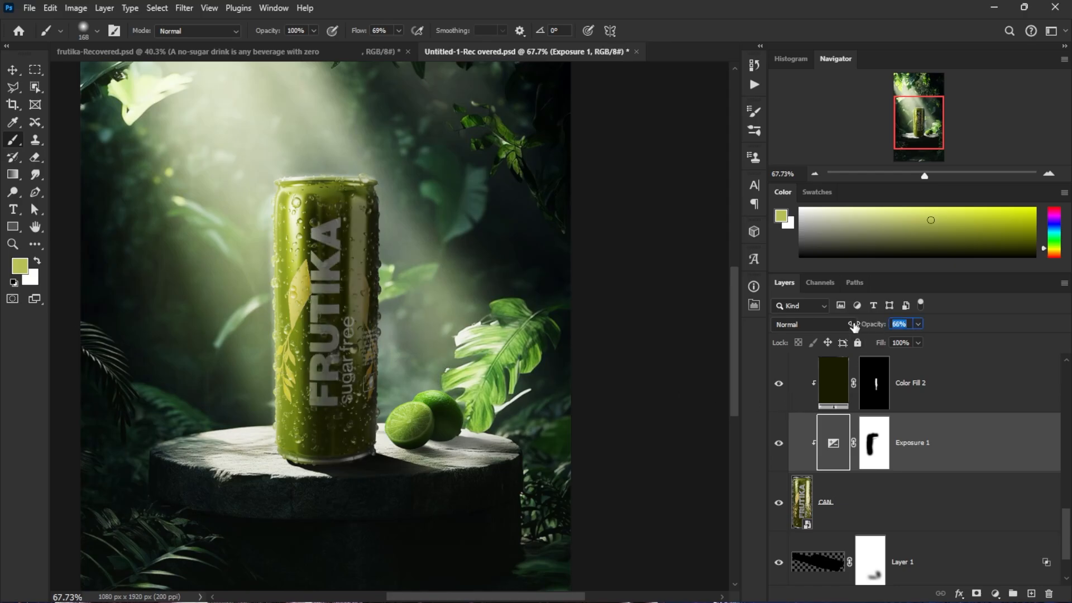
pyautogui.click(871, 399)
pyautogui.click(894, 324)
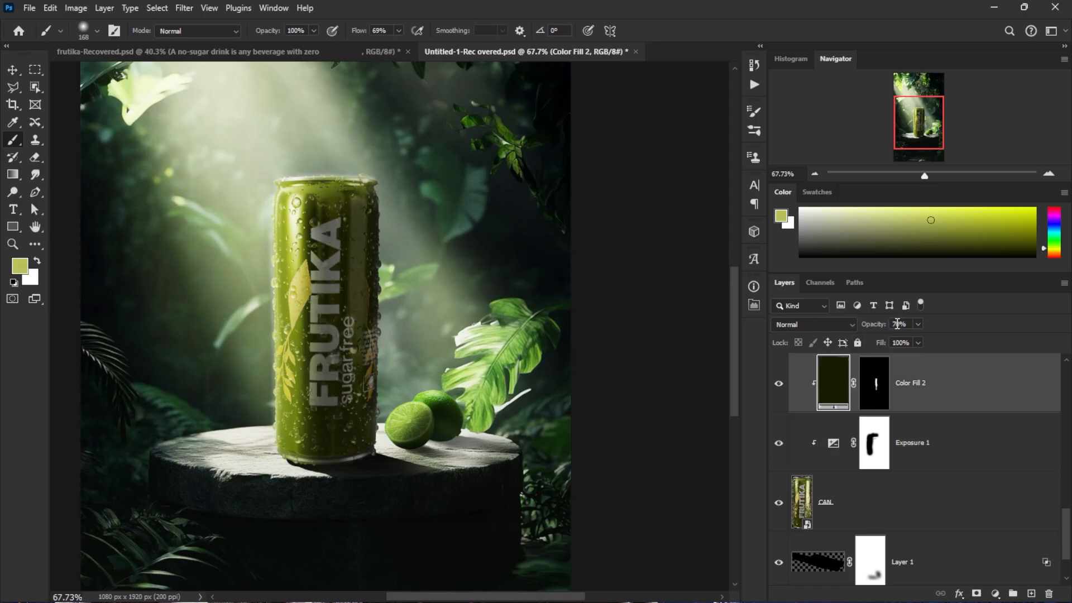
pyautogui.scroll(-10, 402, 414)
pyautogui.scroll(3, 423, 399)
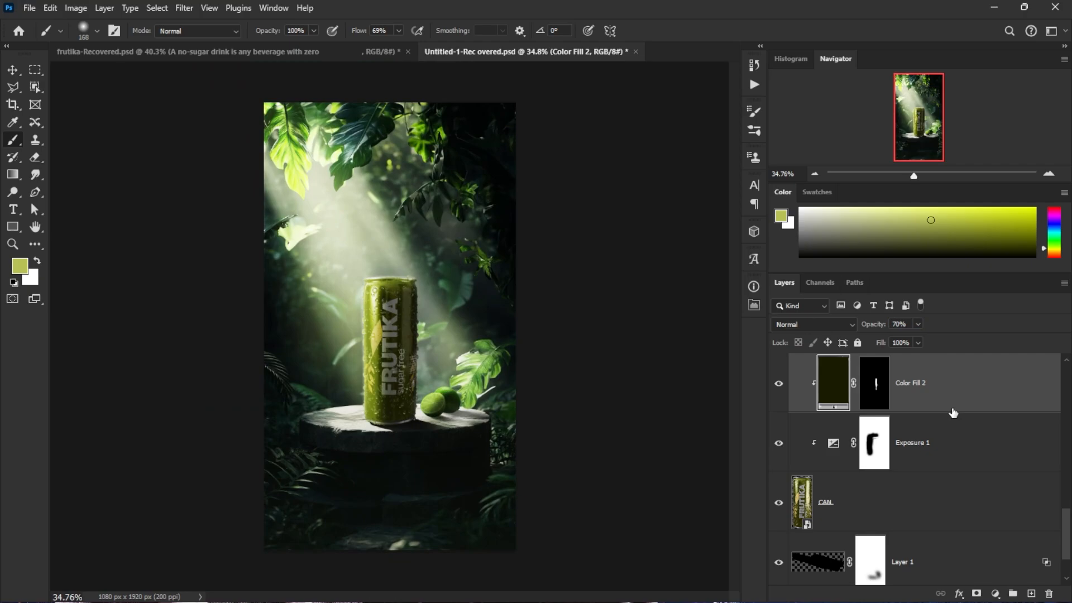
# Step: Toggle the Gradient Fill 1 layer off and on to compare its effect on the scene
pyautogui.scroll(6, 922, 446)
pyautogui.click(793, 502)
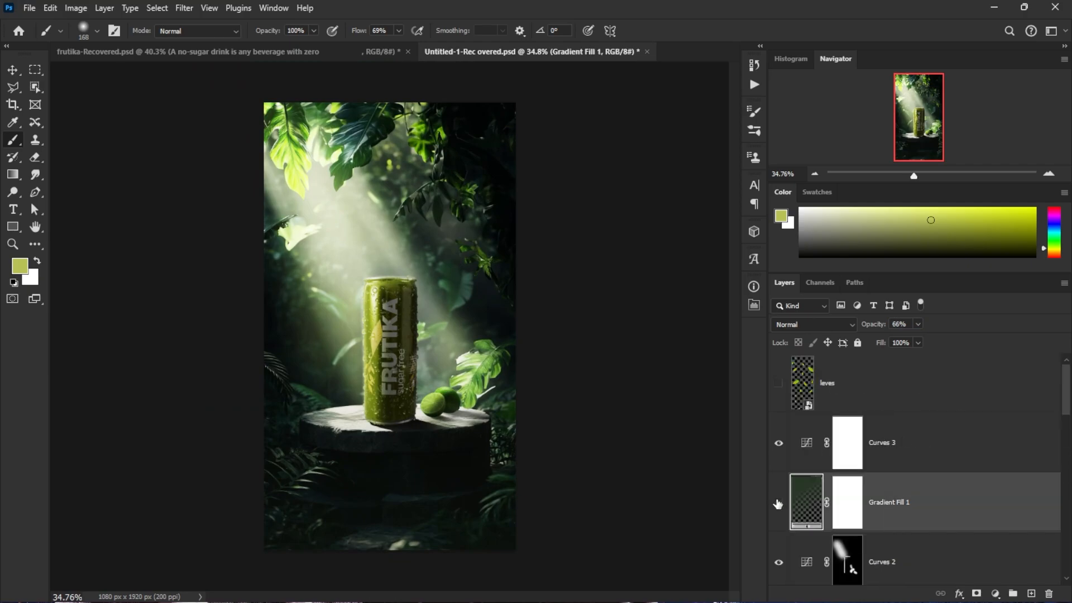
pyautogui.click(777, 504)
pyautogui.click(777, 504)
# Step: Compare the scene with and without Curves 3, and lower that layer's opacity to 70%
pyautogui.click(806, 450)
pyautogui.click(778, 443)
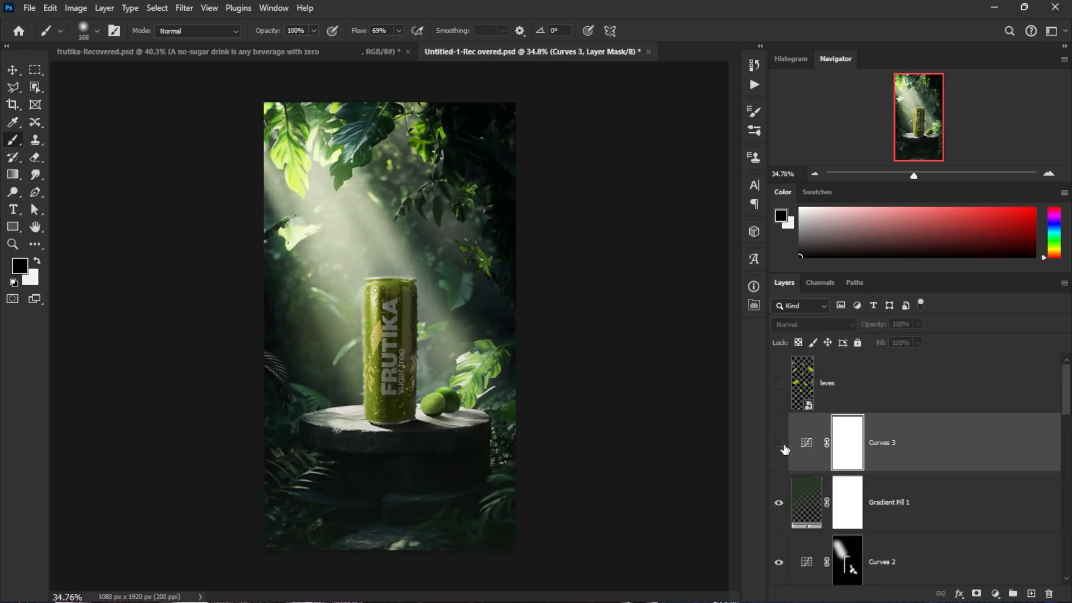
pyautogui.click(777, 443)
pyautogui.moveTo(837, 329); pyautogui.dragTo(835, 329)
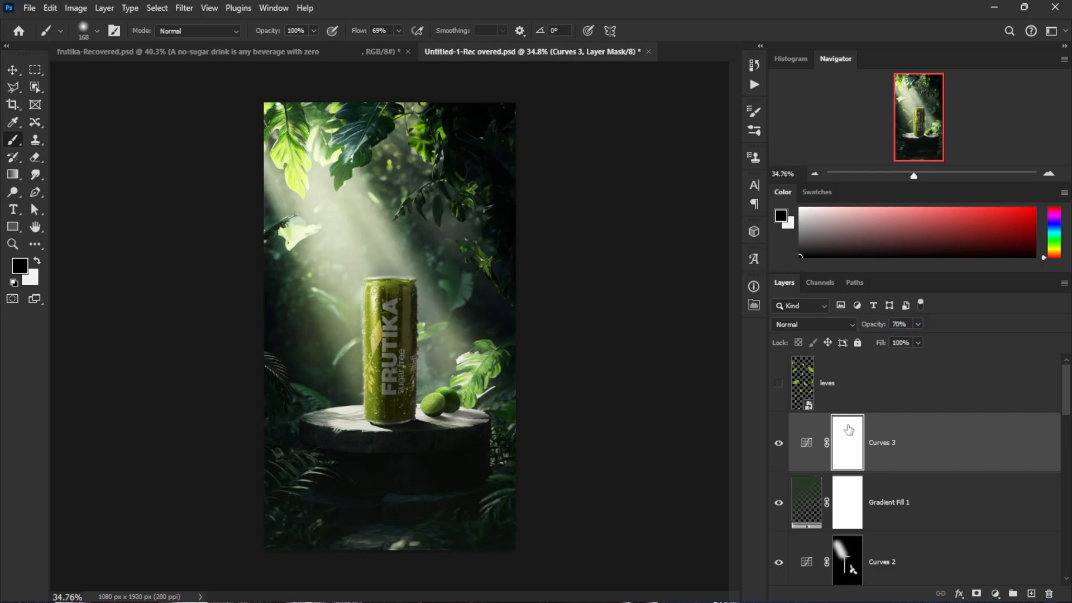
# Step: Toggle all layers except BG off and on to compare the original background with the composite
pyautogui.scroll(-3, 455, 414)
pyautogui.scroll(4, 456, 417)
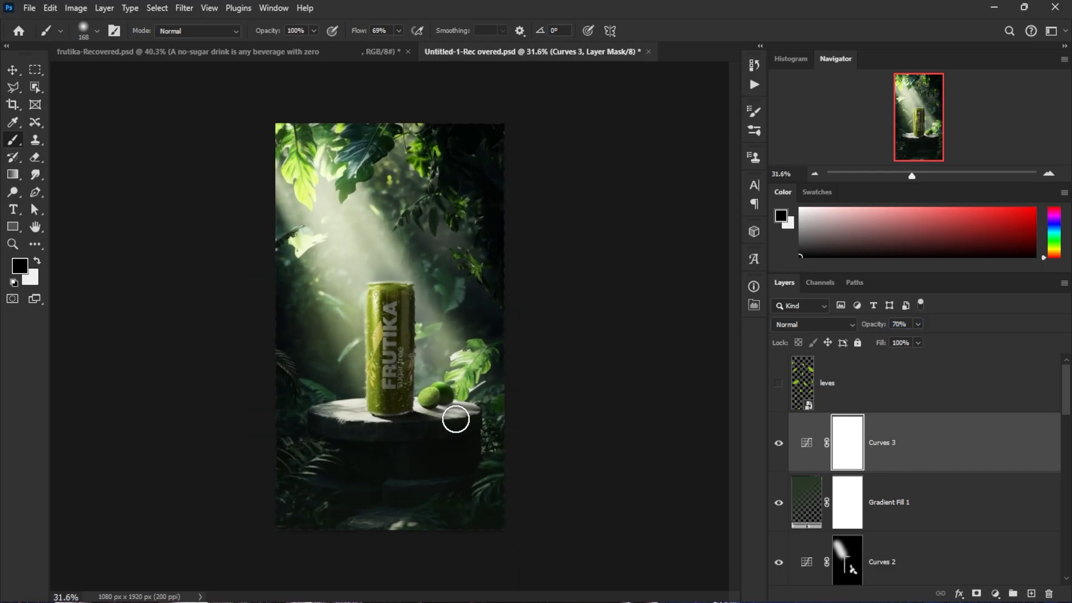
pyautogui.scroll(-8, 821, 502)
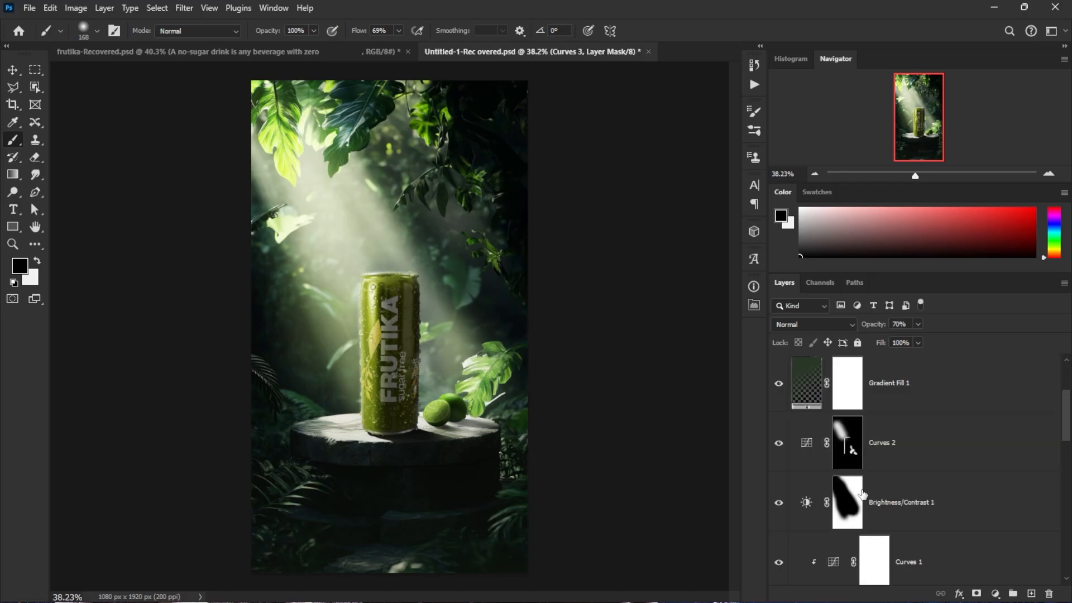
pyautogui.click(778, 555)
pyautogui.click(779, 554)
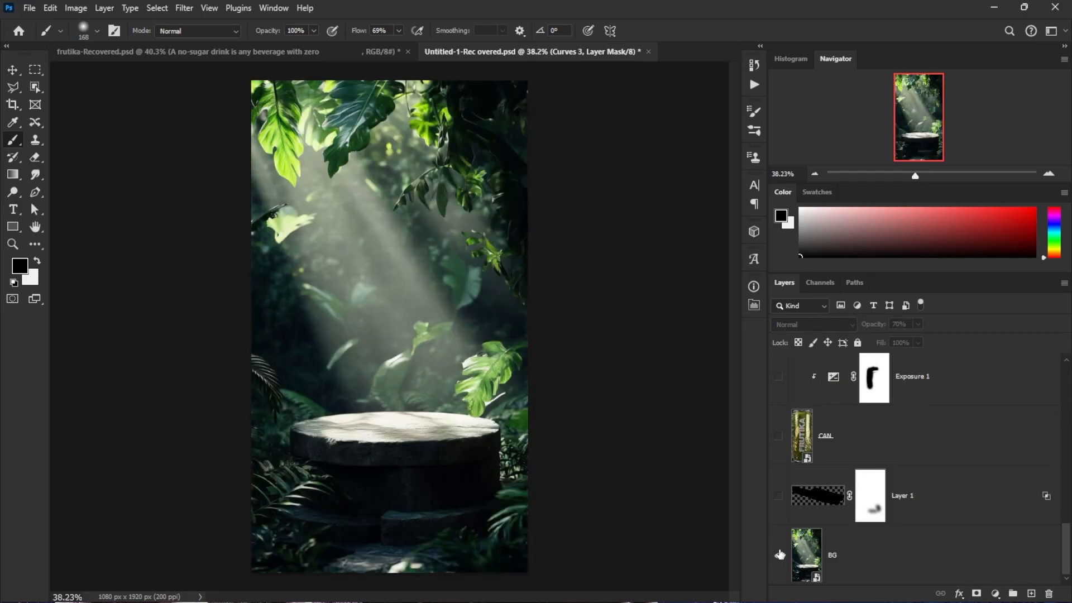
pyautogui.scroll(4, 830, 514)
pyautogui.scroll(4, 830, 514)
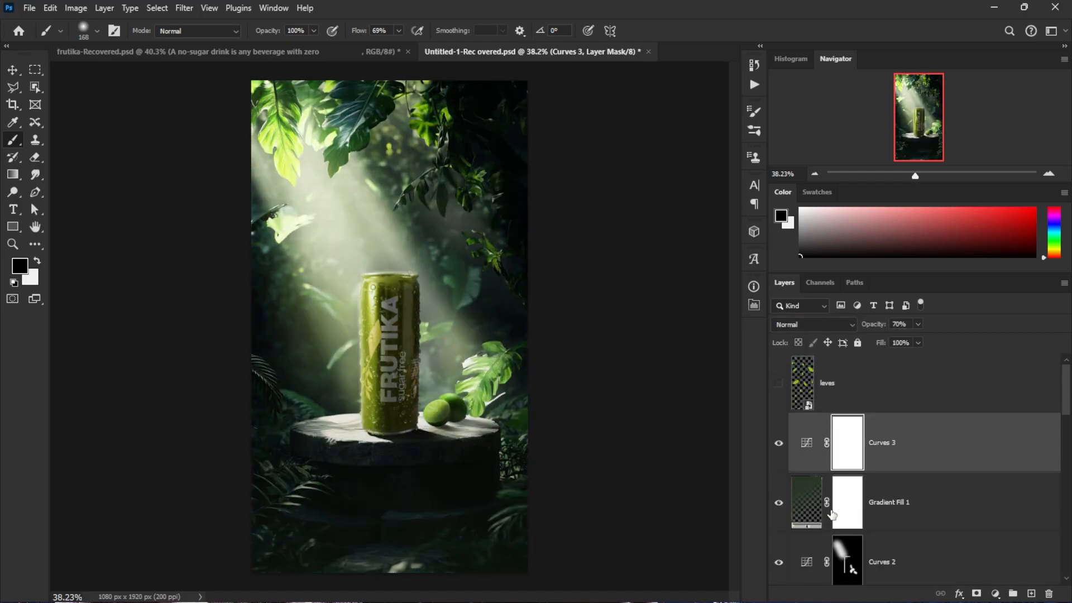
# Step: Add a new empty layer above Curves 3 and set its blend mode to Overlay
pyautogui.click(804, 443)
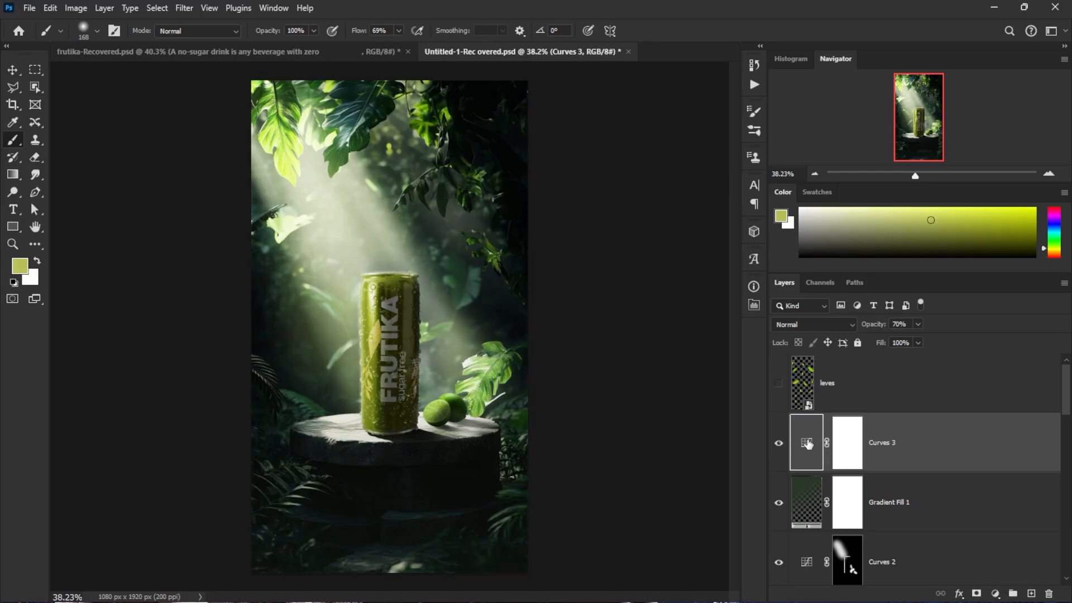
pyautogui.scroll(-2, 469, 412)
pyautogui.scroll(1, 469, 412)
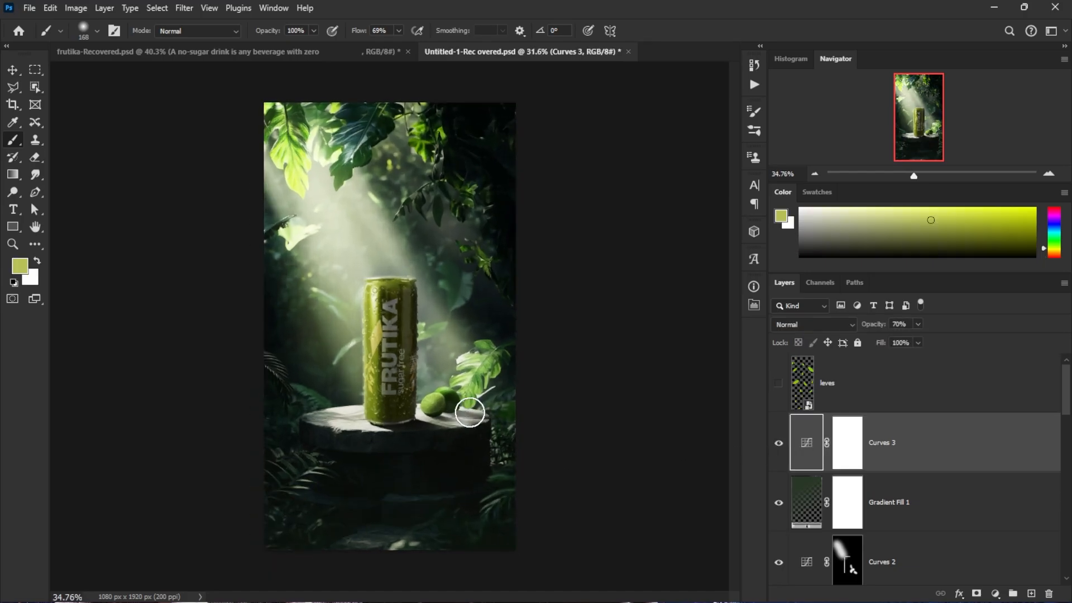
pyautogui.click(974, 561)
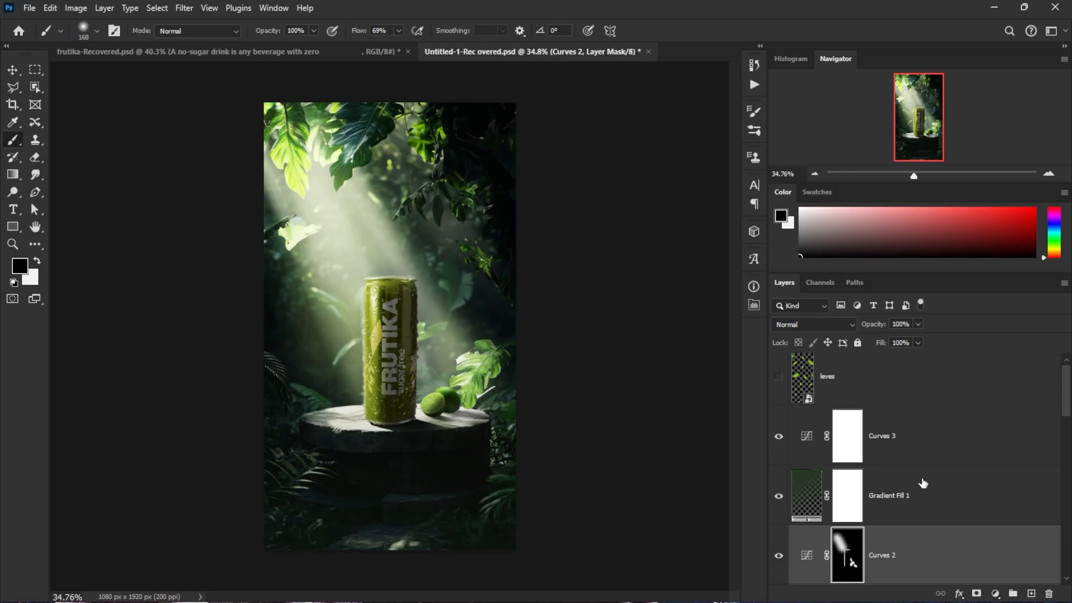
pyautogui.click(913, 471)
pyautogui.click(1031, 592)
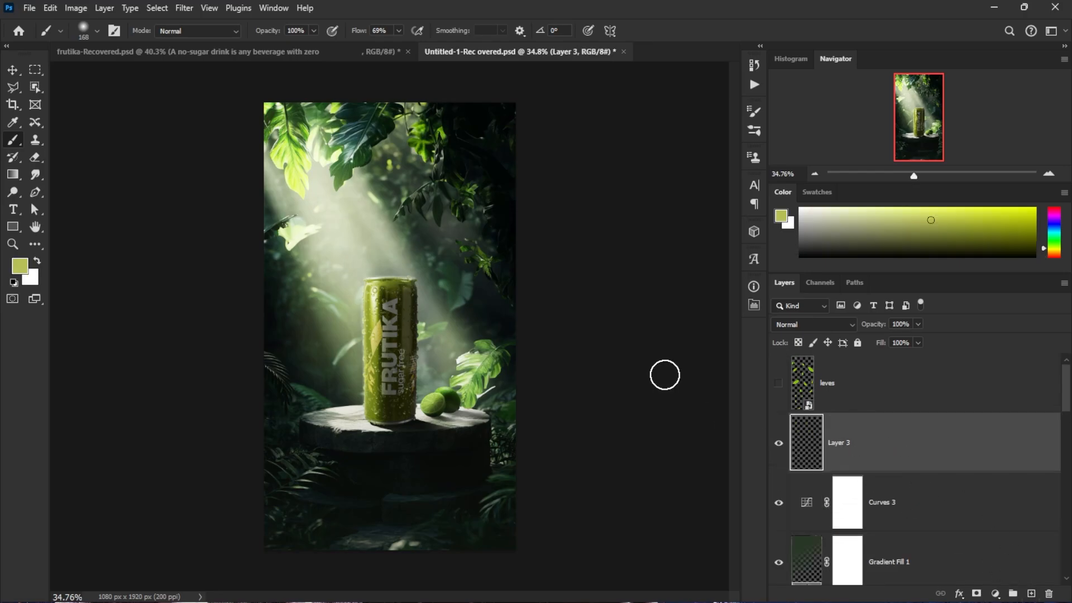
pyautogui.click(804, 325)
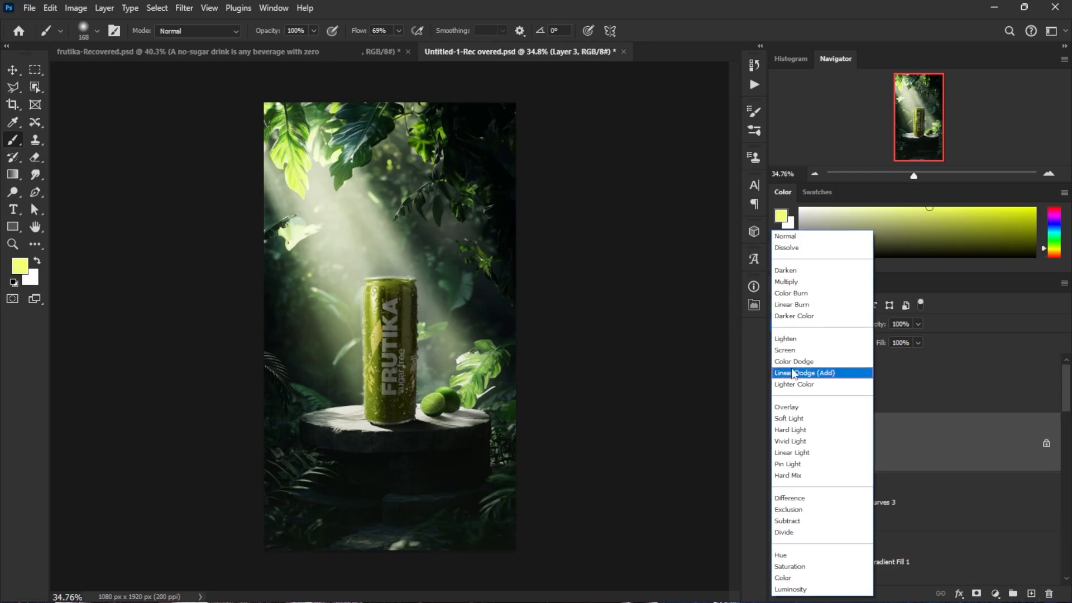
pyautogui.click(804, 409)
# Step: Unlock the image pixels of Layer 3 and test a light yellow brush dab on the light beam
pyautogui.click(376, 240)
pyautogui.click(524, 233)
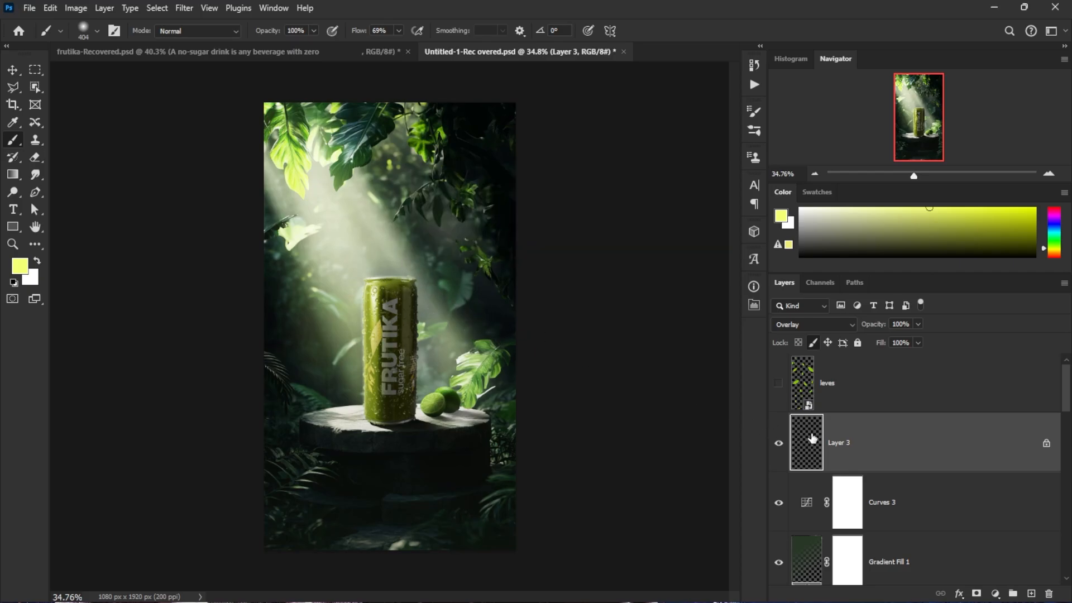
pyautogui.scroll(-1, 812, 441)
pyautogui.scroll(4, 408, 304)
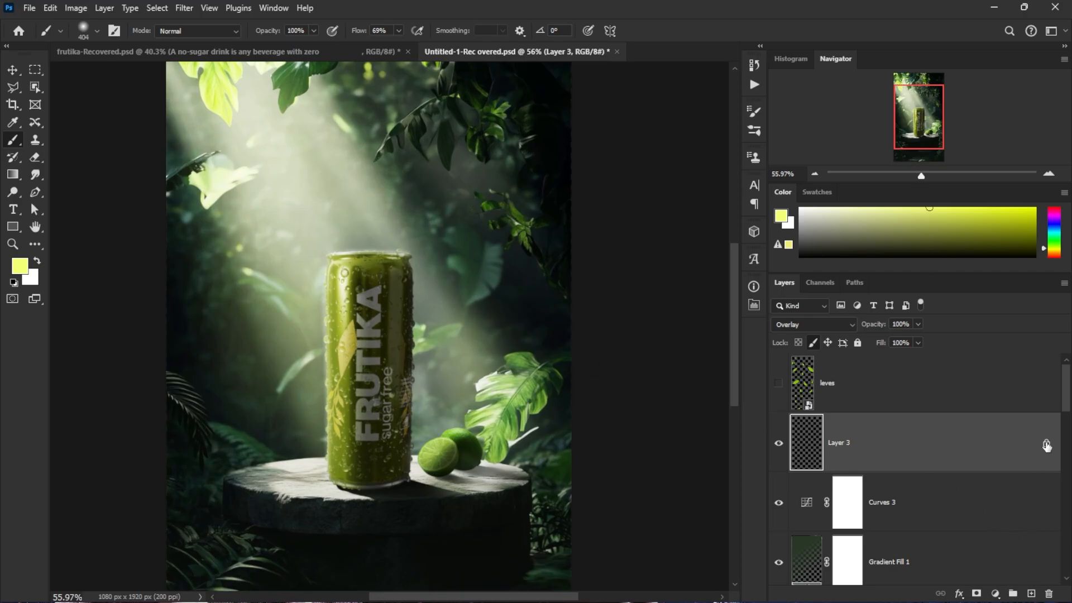
pyautogui.click(274, 186)
pyautogui.scroll(-4, 278, 187)
pyautogui.hotkey('ctrl', 'z')
# Step: Brush soft light-yellow streaks on Layer 3 along the light beam and upper foliage, and reduce the layer's opacity to 1%
pyautogui.moveTo(277, 118); pyautogui.dragTo(362, 291)
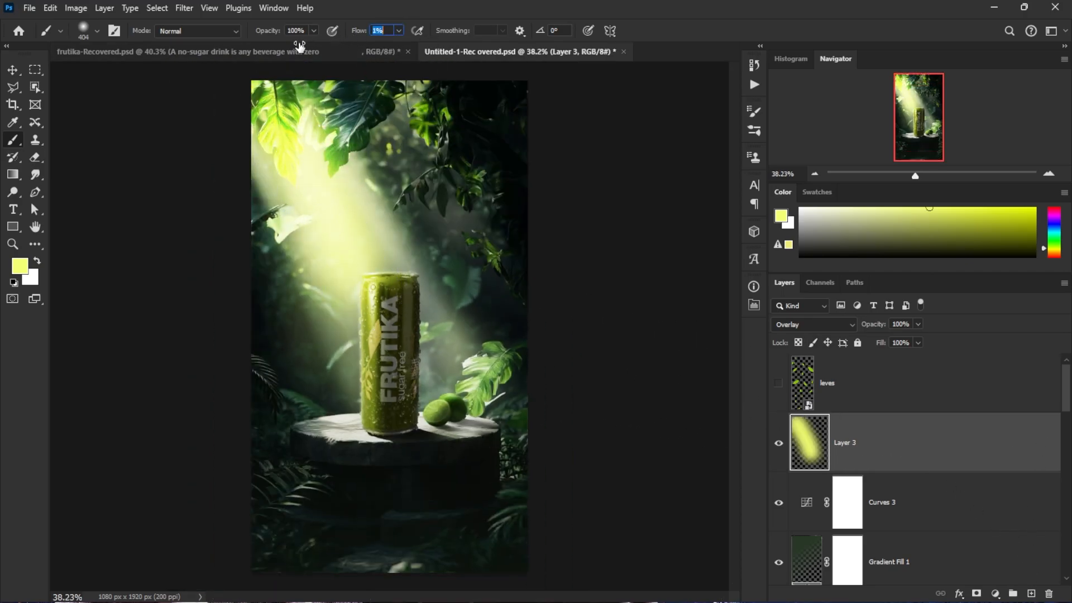
pyautogui.hotkey('ctrl', 'z')
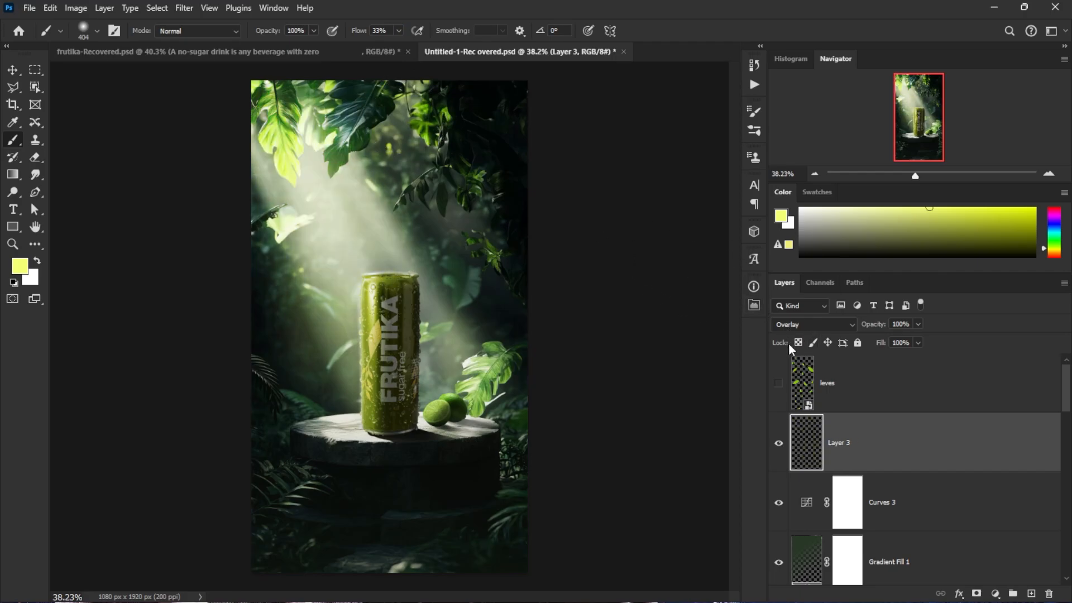
pyautogui.hotkey('ctrl', 'shift', 'z')
pyautogui.moveTo(872, 324); pyautogui.dragTo(817, 318)
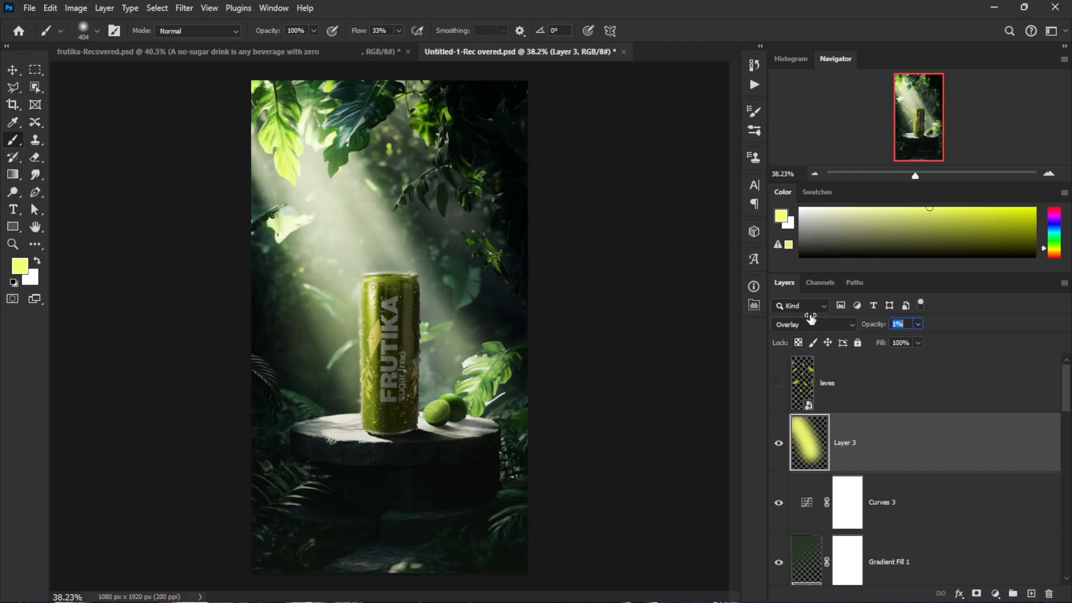
pyautogui.moveTo(425, 147); pyautogui.dragTo(366, 102)
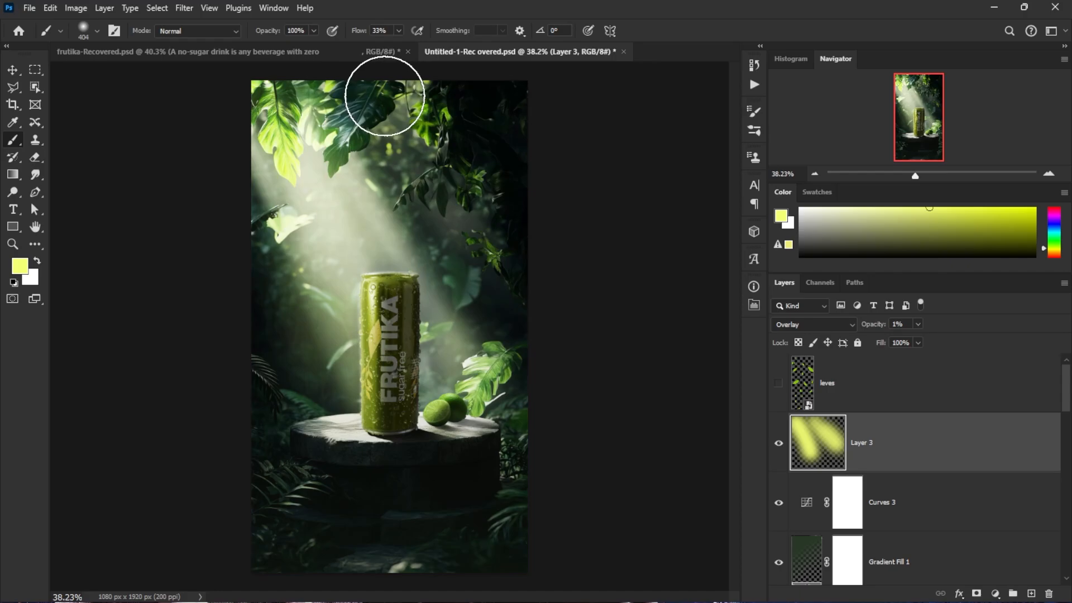
# Step: Add a new layer above Layer 3, set the brush flow to 7% and try a faint yellow stroke over the upper foliage
pyautogui.click(1031, 593)
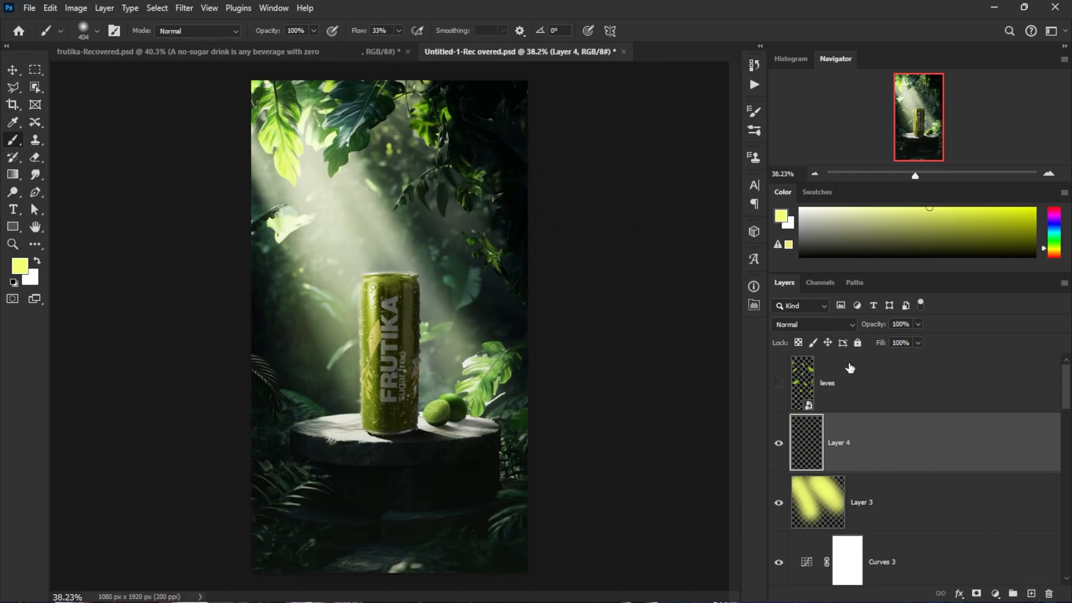
pyautogui.moveTo(354, 33); pyautogui.dragTo(345, 34)
pyautogui.moveTo(367, 104)
pyautogui.mouseDown()
pyautogui.moveTo(484, 225)
pyautogui.moveTo(387, 168)
pyautogui.mouseUp()
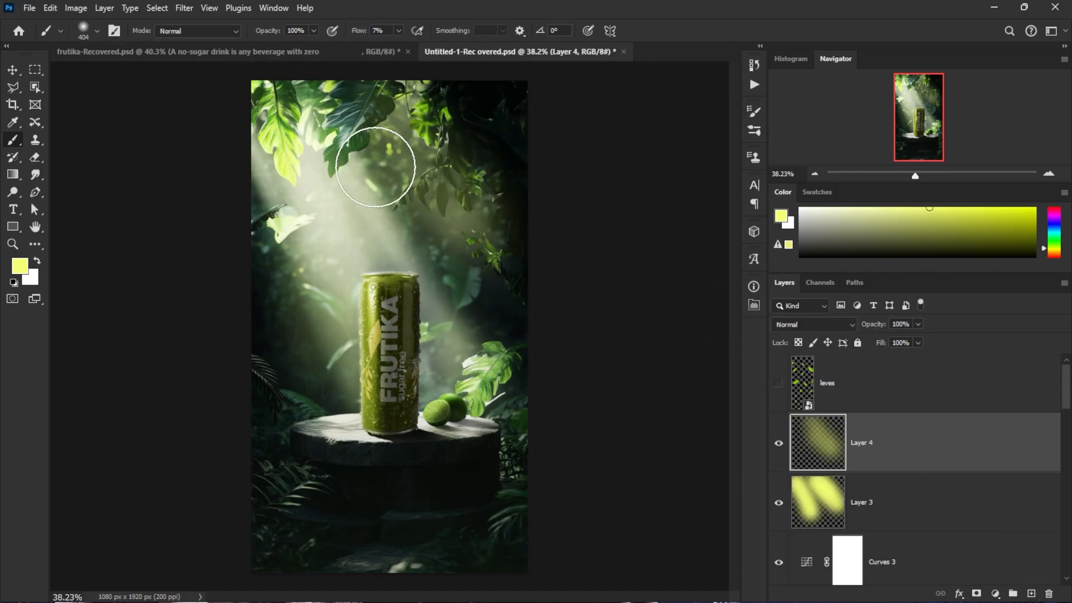
pyautogui.hotkey('ctrl', 'z')
# Step: Paint a faint yellow haze on Layer 4 beside the can and, with an enlarged brush, around the podium and lower foliage
pyautogui.moveTo(426, 323); pyautogui.dragTo(440, 389)
pyautogui.press(']')
pyautogui.press(']')
pyautogui.press(']')
pyautogui.press(']')
pyautogui.press(']')
pyautogui.moveTo(375, 479)
pyautogui.mouseDown()
pyautogui.moveTo(321, 479)
pyautogui.moveTo(357, 481)
pyautogui.mouseUp()
pyautogui.moveTo(500, 503)
pyautogui.mouseDown()
pyautogui.moveTo(545, 410)
pyautogui.moveTo(536, 420)
pyautogui.mouseUp()
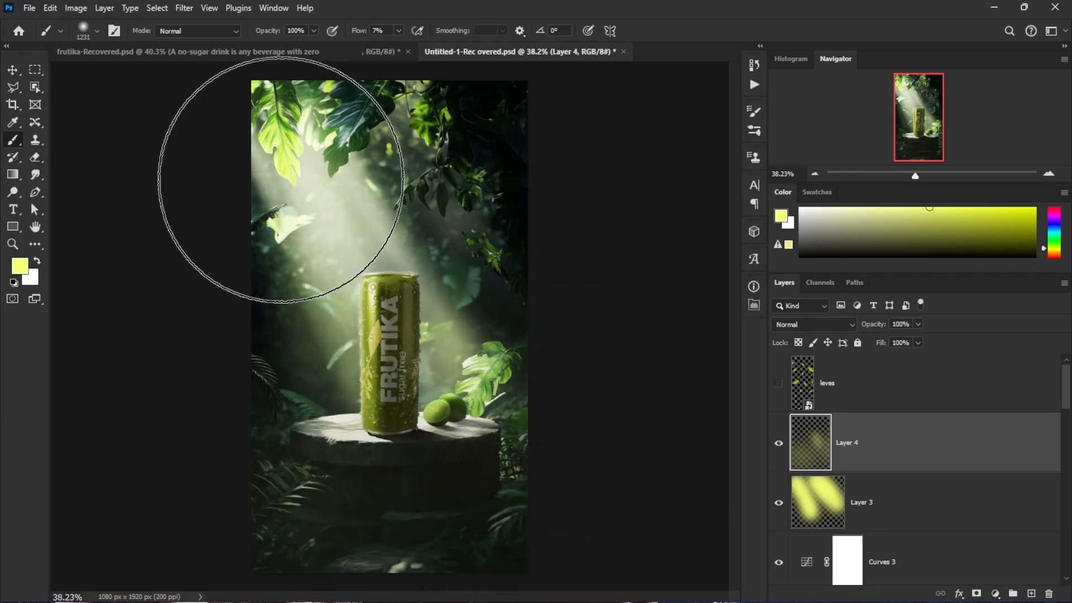
# Step: Paint a faint yellow haze on Layer 4 over the upper-left leaves where the light beam enters, reducing the brush to 540 px
pyautogui.click(283, 171)
pyautogui.click(291, 166)
pyautogui.hotkey('ctrl', 'z')
pyautogui.moveTo(312, 156); pyautogui.dragTo(217, 139)
pyautogui.click(284, 125)
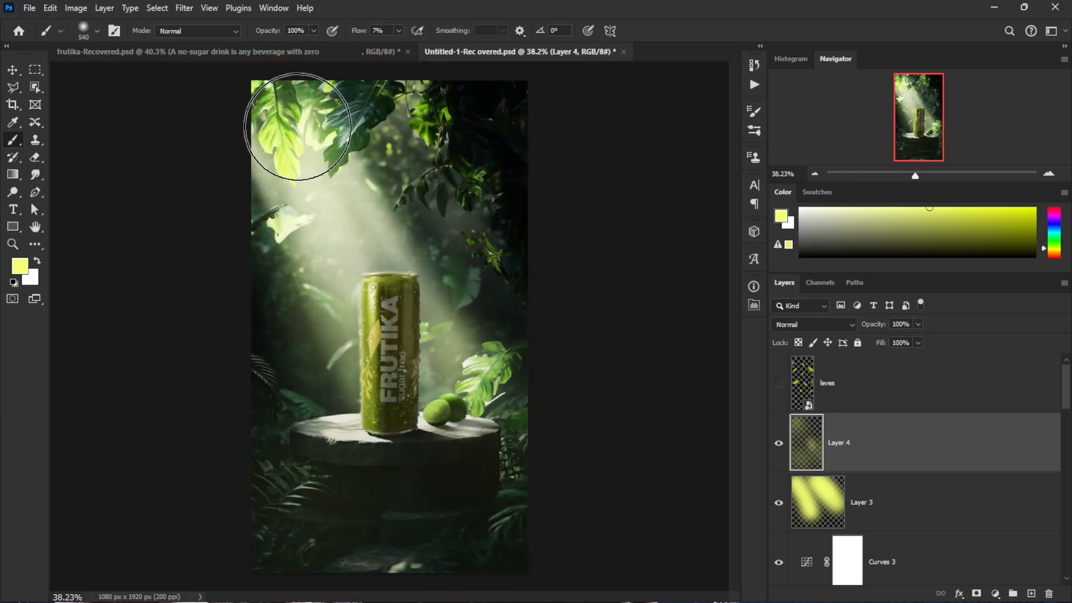
pyautogui.click(297, 122)
# Step: Erase the haze on Layer 4 from the foliage below the podium with a soft 1213 px eraser
pyautogui.scroll(-3, 358, 241)
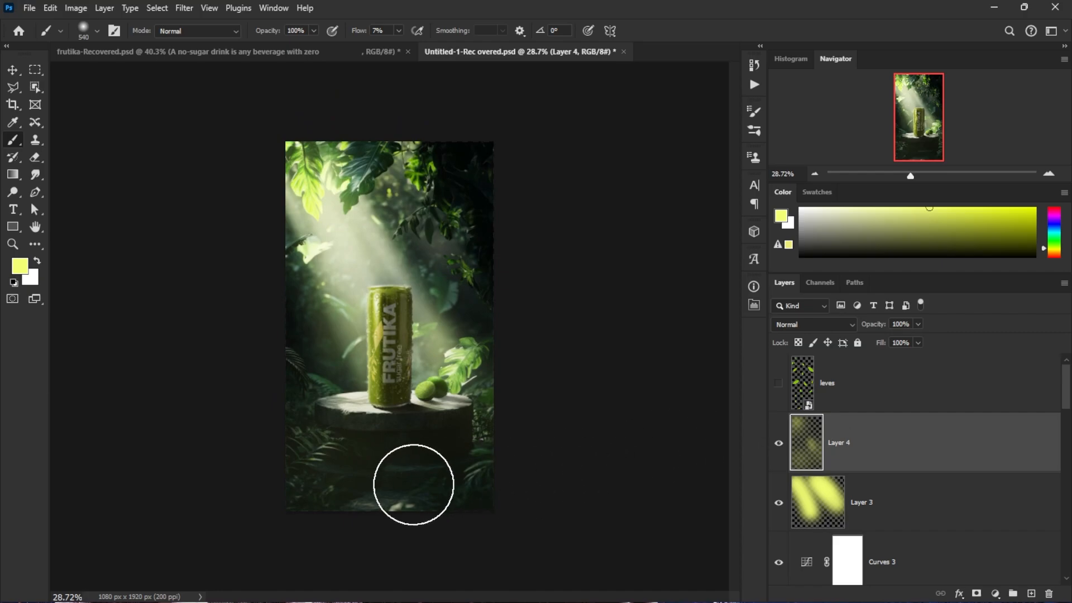
pyautogui.press('e')
pyautogui.moveTo(354, 474)
pyautogui.mouseDown()
pyautogui.moveTo(438, 491)
pyautogui.moveTo(413, 489)
pyautogui.mouseUp()
pyautogui.moveTo(407, 491); pyautogui.dragTo(344, 522)
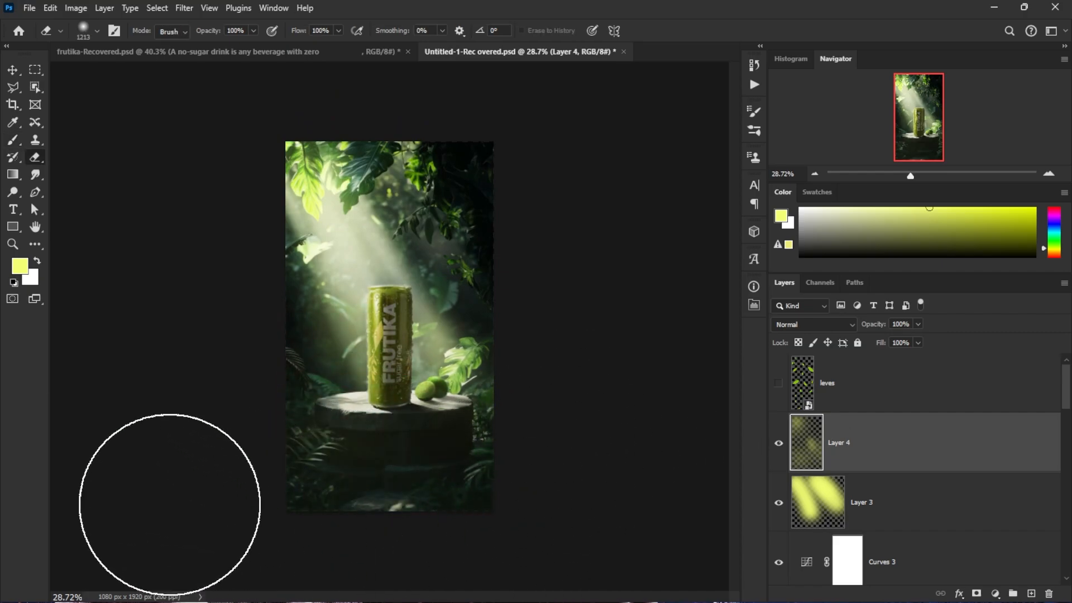
# Step: Show the leves layer, scale it to 33.20% and position the falling leaves around the can
pyautogui.click(779, 384)
pyautogui.scroll(2, 438, 403)
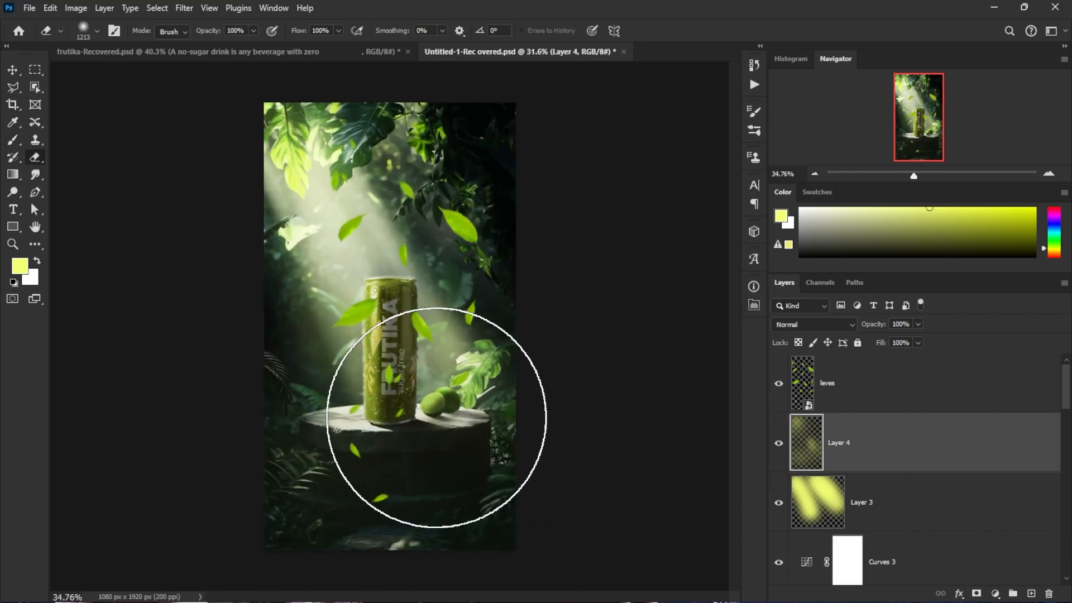
pyautogui.click(871, 403)
pyautogui.hotkey('ctrl', 't')
pyautogui.moveTo(514, 378); pyautogui.dragTo(497, 379)
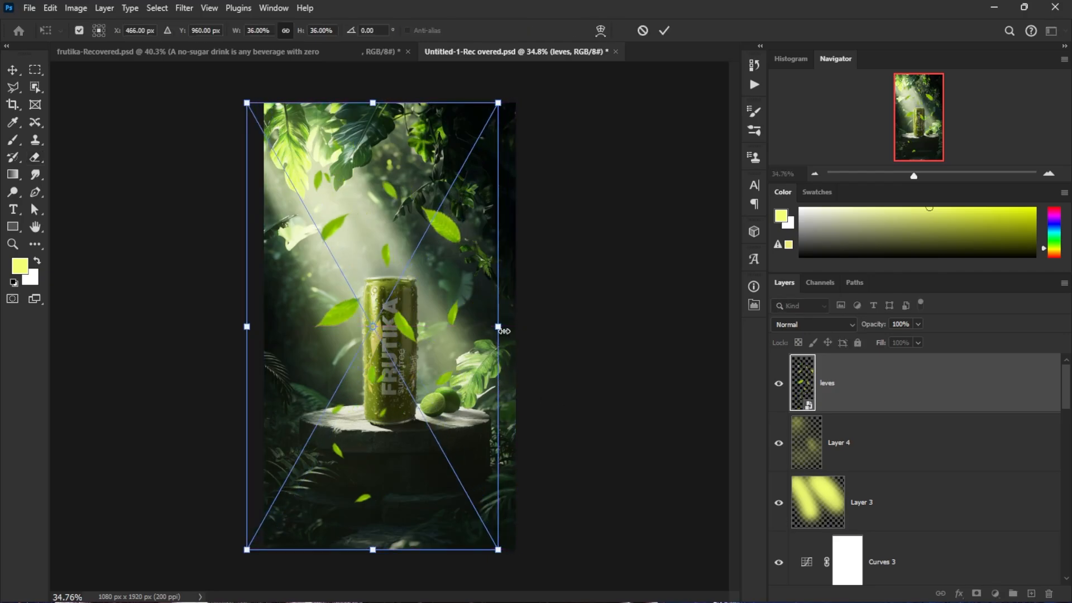
pyautogui.moveTo(498, 328); pyautogui.dragTo(516, 331)
pyautogui.moveTo(486, 362); pyautogui.dragTo(482, 353)
pyautogui.moveTo(509, 320); pyautogui.dragTo(473, 320)
pyautogui.moveTo(442, 350)
pyautogui.mouseDown()
pyautogui.moveTo(449, 357)
pyautogui.moveTo(458, 341)
pyautogui.mouseUp()
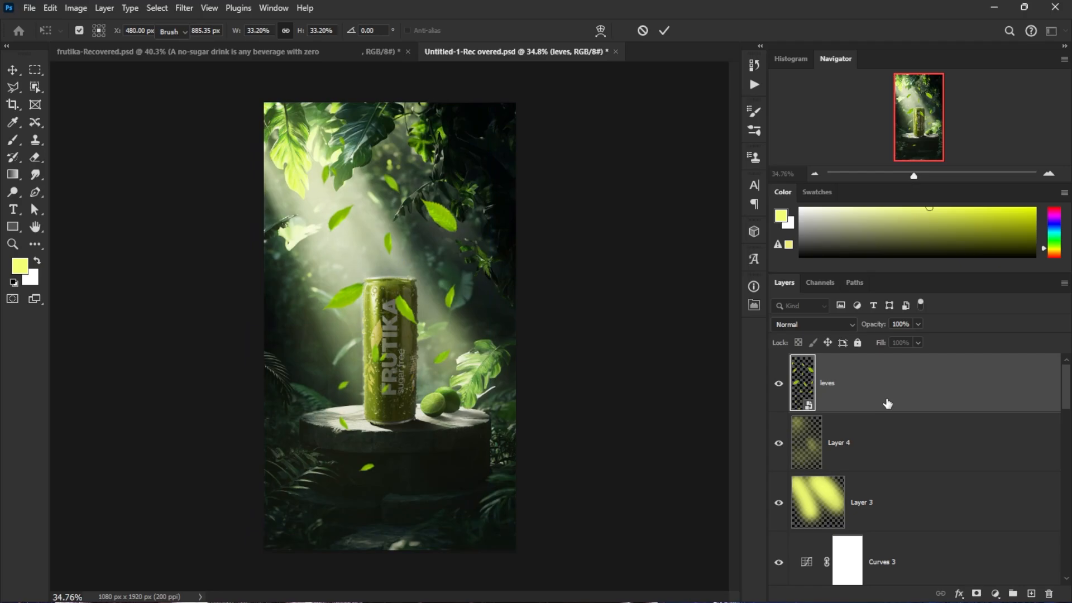
pyautogui.press('Return')
pyautogui.press('e')
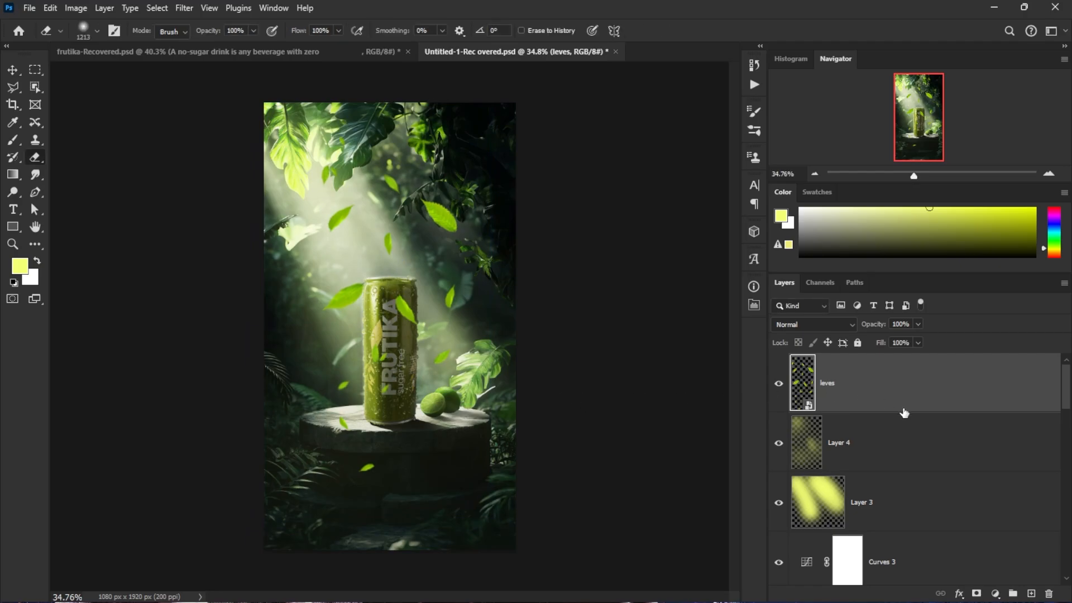
# Step: Duplicate the leves layer, then enlarge the original beneath the copy to fill the scene and give it a layer mask
pyautogui.hotkey('ctrl', 'j')
pyautogui.click(882, 447)
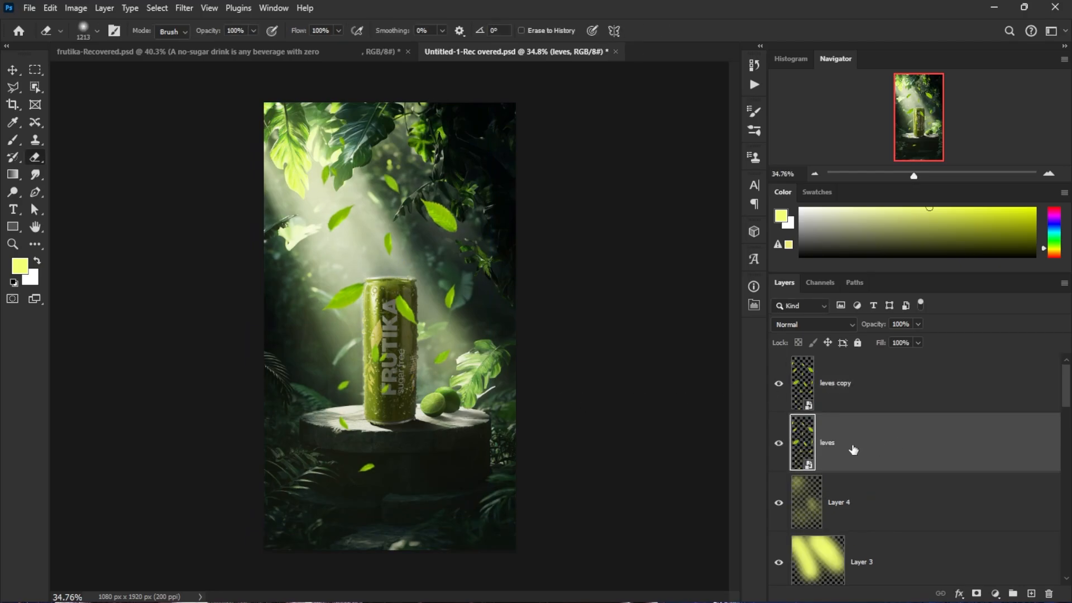
pyautogui.hotkey('ctrl', 't')
pyautogui.moveTo(491, 311); pyautogui.dragTo(640, 318)
pyautogui.moveTo(614, 323); pyautogui.dragTo(681, 318)
pyautogui.moveTo(640, 324); pyautogui.dragTo(570, 346)
pyautogui.press('Return')
pyautogui.click(976, 593)
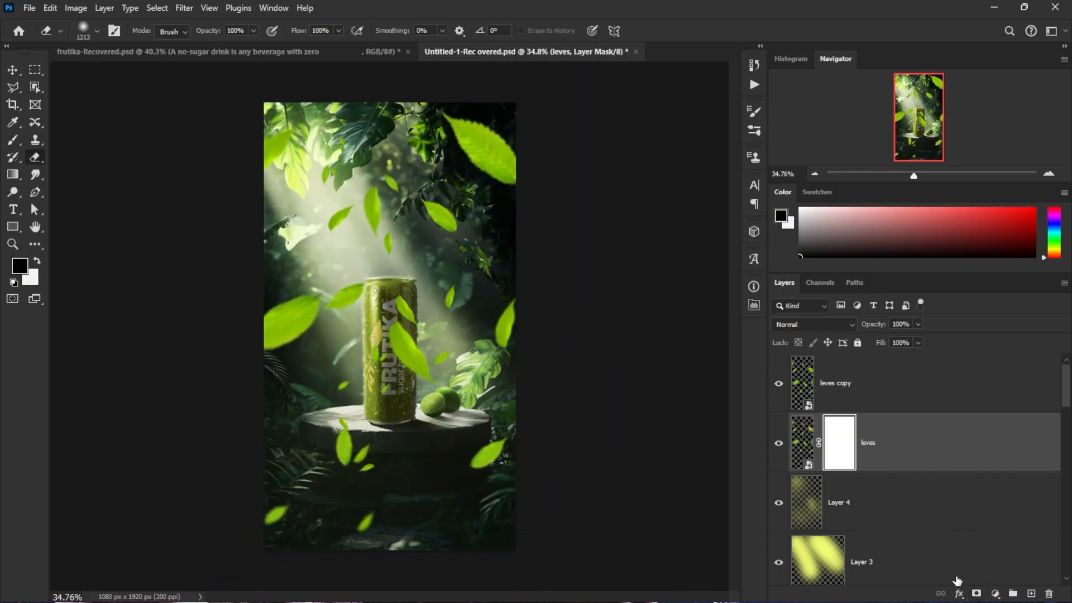
# Step: Mask out the enlarged leves leaves in front of and just above the can with a hard round eraser
pyautogui.moveTo(448, 318)
pyautogui.mouseDown()
pyautogui.moveTo(431, 323)
pyautogui.moveTo(403, 301)
pyautogui.moveTo(401, 367)
pyautogui.moveTo(393, 345)
pyautogui.moveTo(398, 354)
pyautogui.mouseUp()
pyautogui.rightClick(403, 298)
pyautogui.click(454, 462)
pyautogui.press('x')
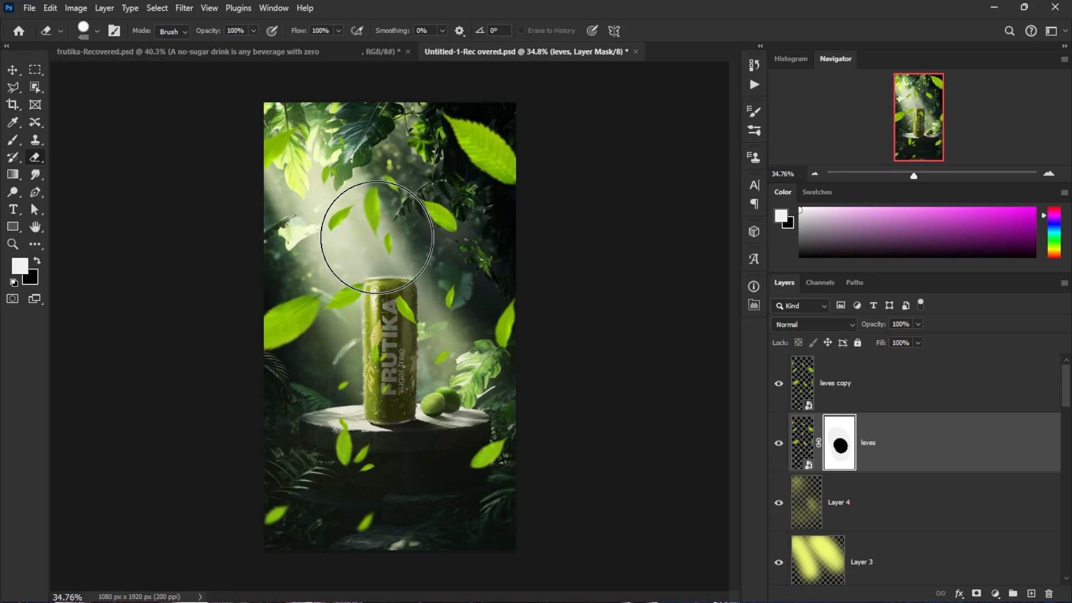
pyautogui.moveTo(376, 237); pyautogui.dragTo(359, 196)
pyautogui.moveTo(424, 273); pyautogui.dragTo(363, 280)
# Step: Apply a Field Blur of 19 px with 7% light bokeh to the enlarged leaves on the leves layer
pyautogui.click(184, 8)
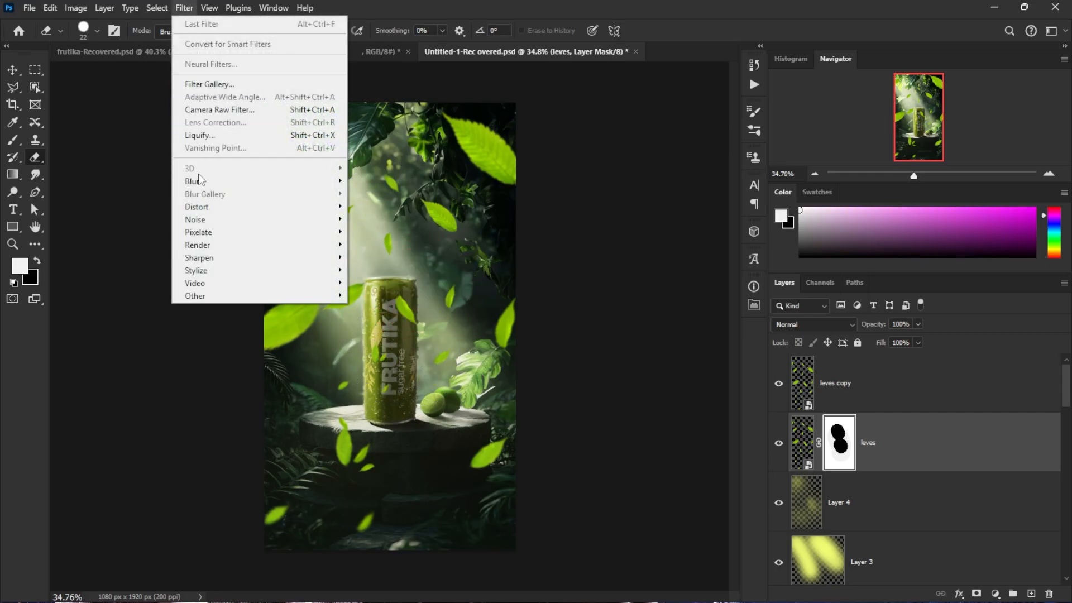
pyautogui.click(785, 435)
pyautogui.click(797, 435)
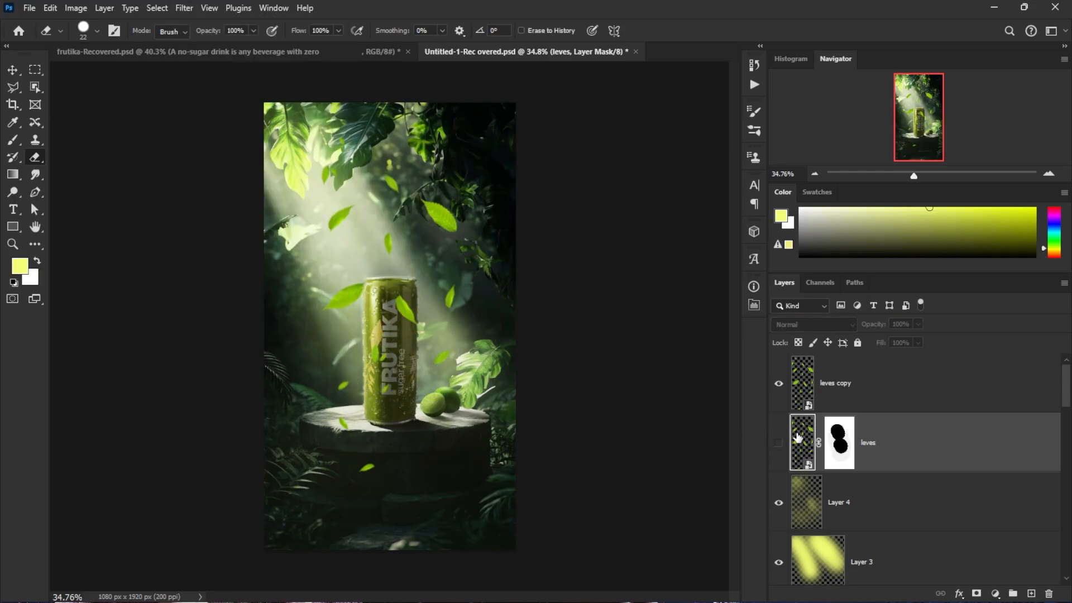
pyautogui.click(773, 445)
pyautogui.click(184, 8)
pyautogui.moveTo(310, 196)
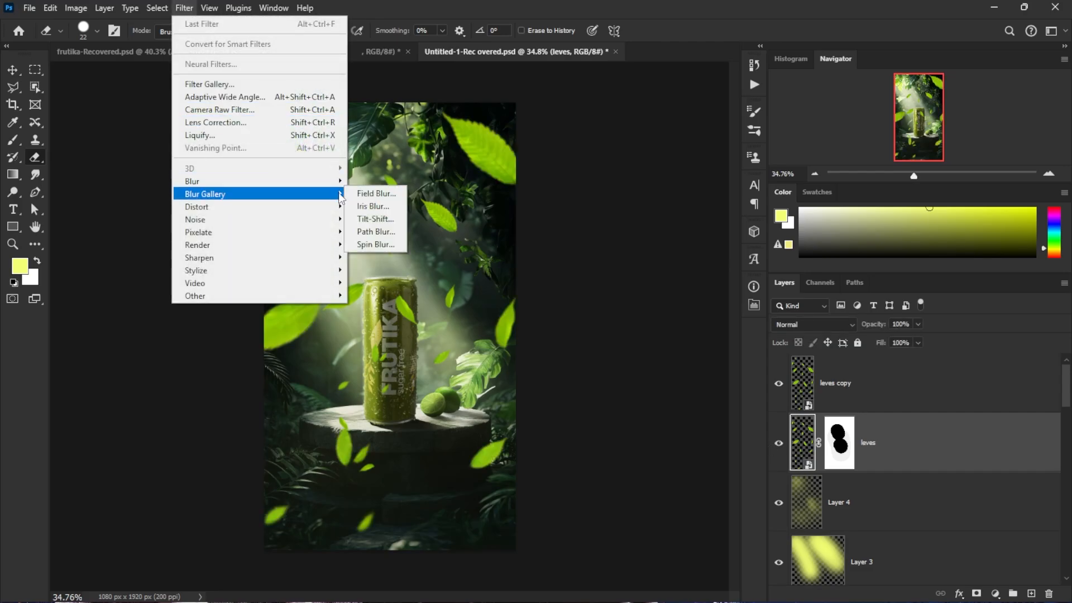
pyautogui.click(374, 193)
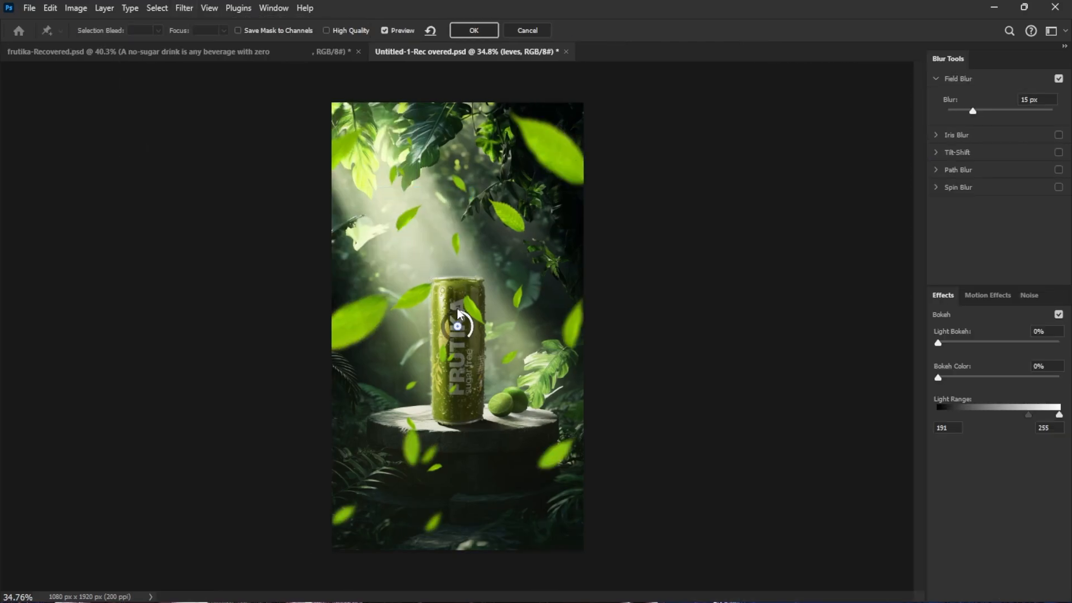
pyautogui.moveTo(467, 342); pyautogui.dragTo(468, 340)
pyautogui.moveTo(938, 344); pyautogui.dragTo(948, 346)
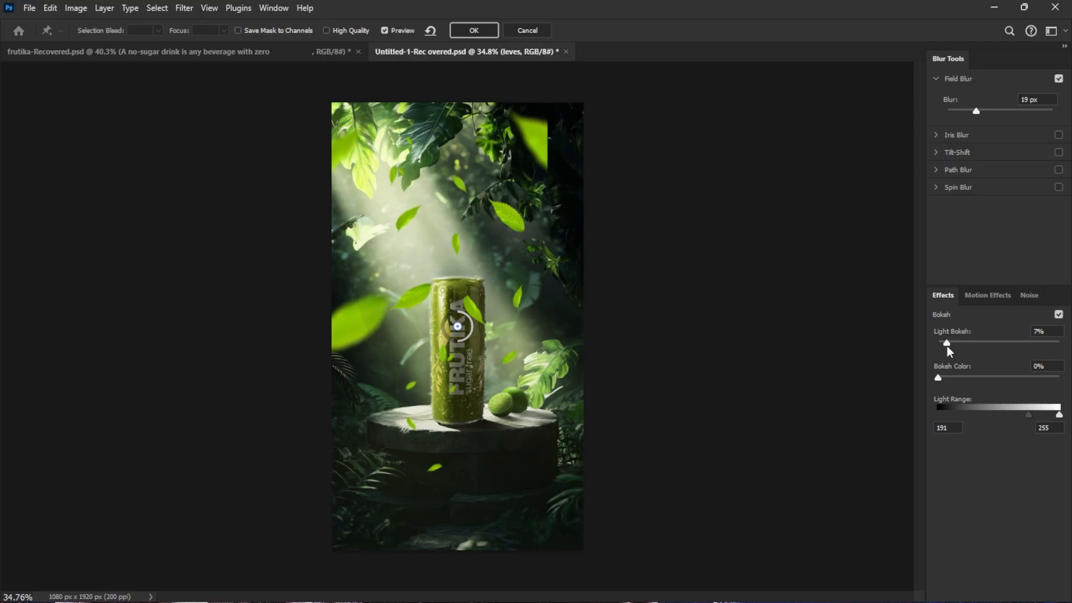
pyautogui.click(474, 30)
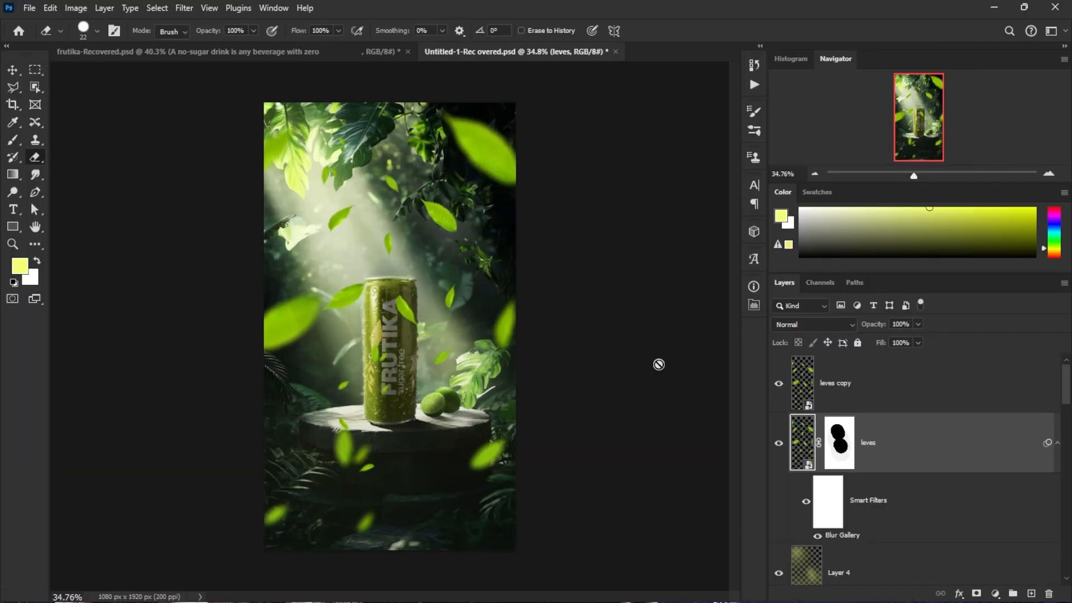
# Step: Add an Exposure adjustment clipped to the leves layer and lower its exposure to darken the blurred leaves
pyautogui.click(995, 593)
pyautogui.click(955, 434)
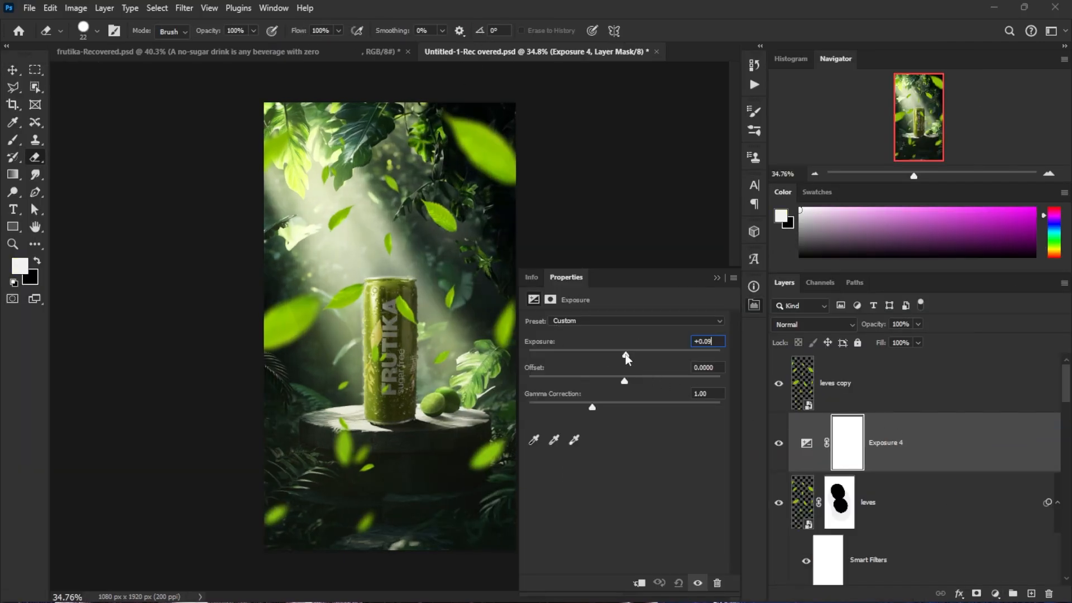
pyautogui.moveTo(626, 358); pyautogui.dragTo(585, 358)
pyautogui.click(639, 582)
pyautogui.click(717, 278)
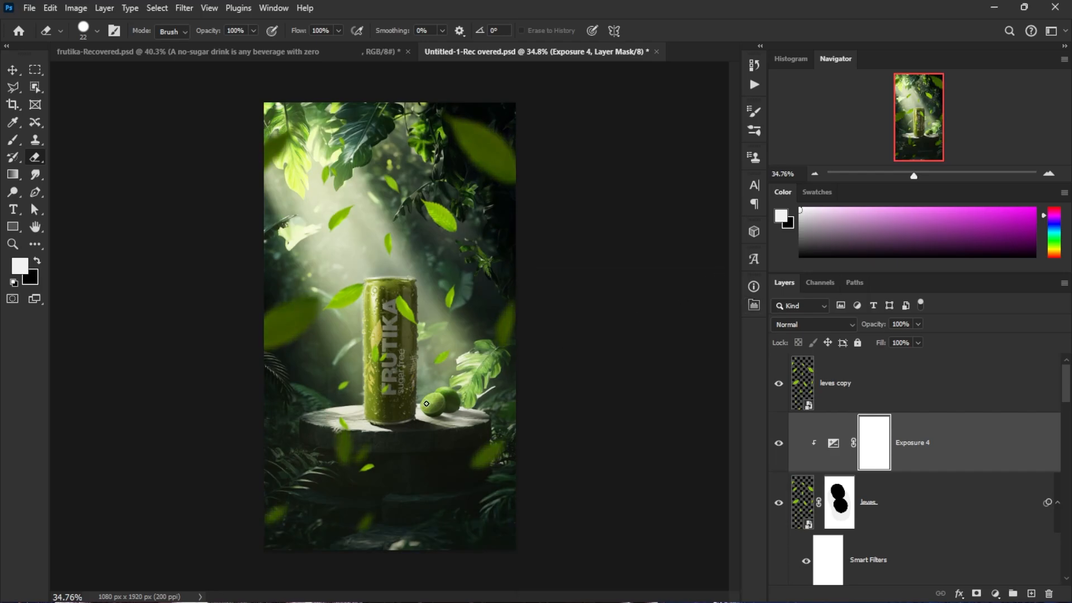
# Step: Remove the Exposure 4 darkening beside the upper-right leaf and within the light beam using a soft 440 px eraser on its mask
pyautogui.scroll(-3, 426, 403)
pyautogui.scroll(3, 418, 402)
pyautogui.scroll(-4, 409, 400)
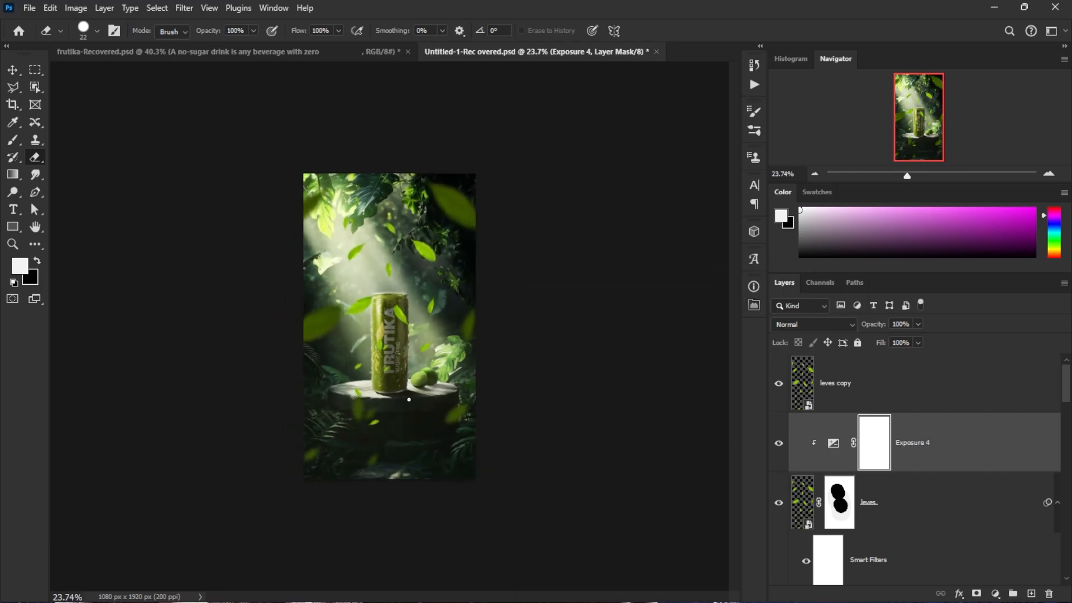
pyautogui.scroll(4, 408, 399)
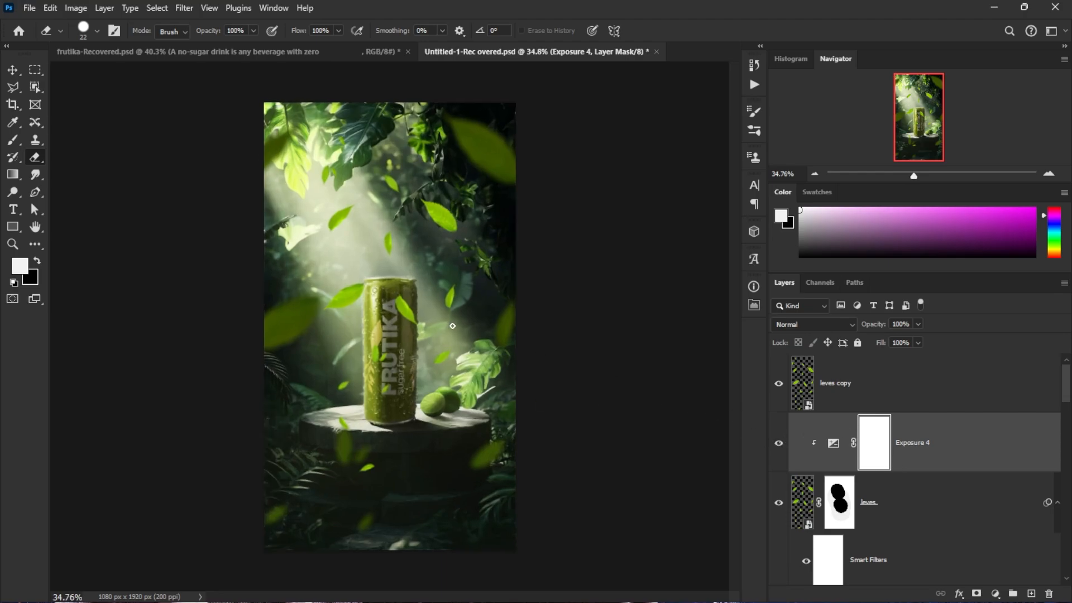
pyautogui.scroll(2, 294, 281)
pyautogui.moveTo(284, 283); pyautogui.dragTo(325, 290)
pyautogui.rightClick(340, 263)
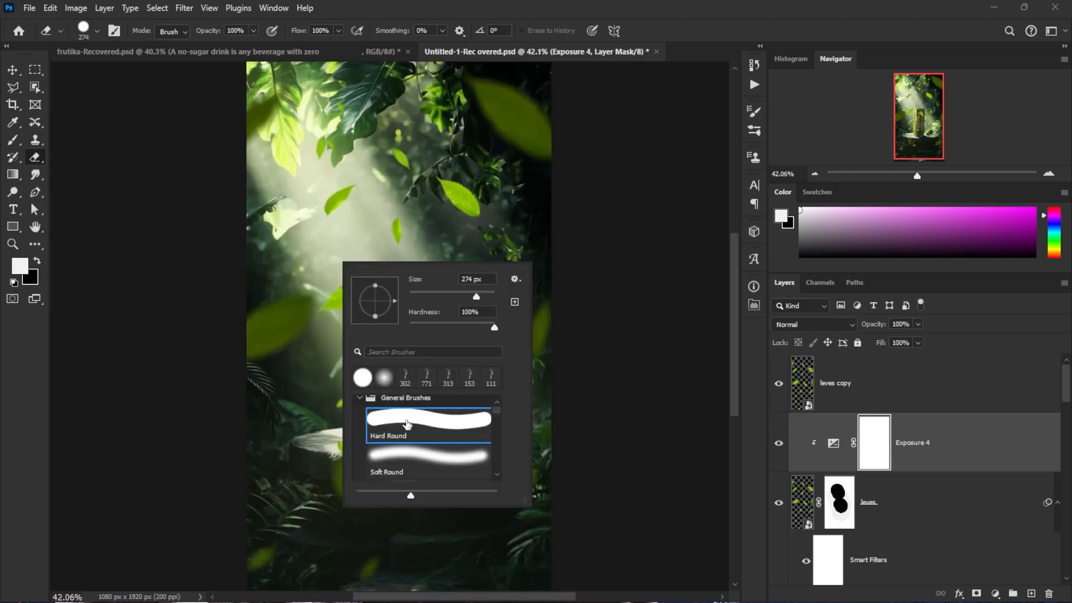
pyautogui.click(428, 456)
pyautogui.moveTo(383, 149); pyautogui.dragTo(413, 156)
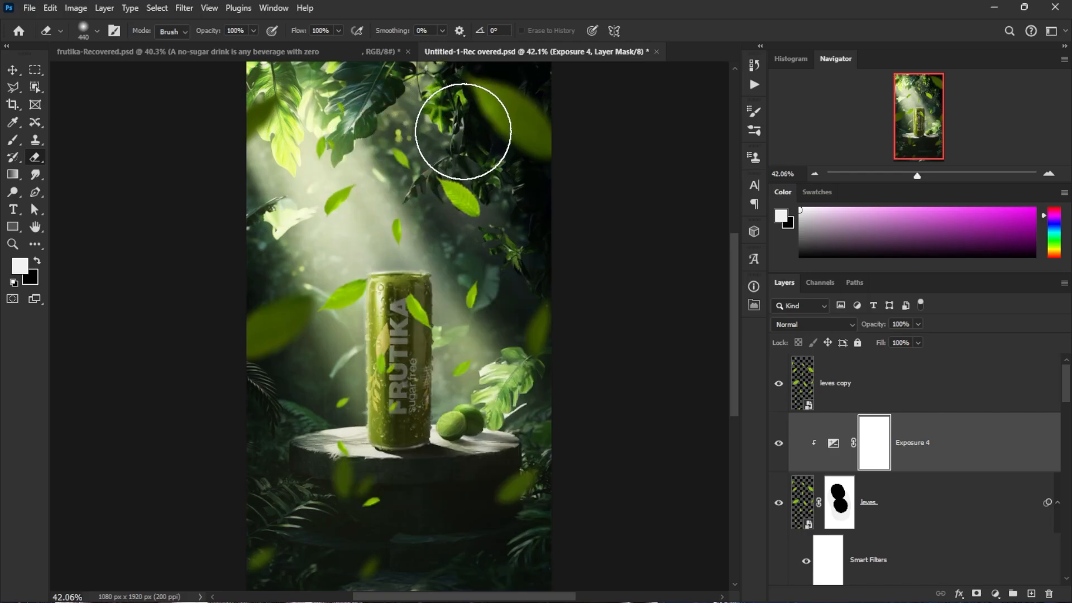
pyautogui.click(462, 132)
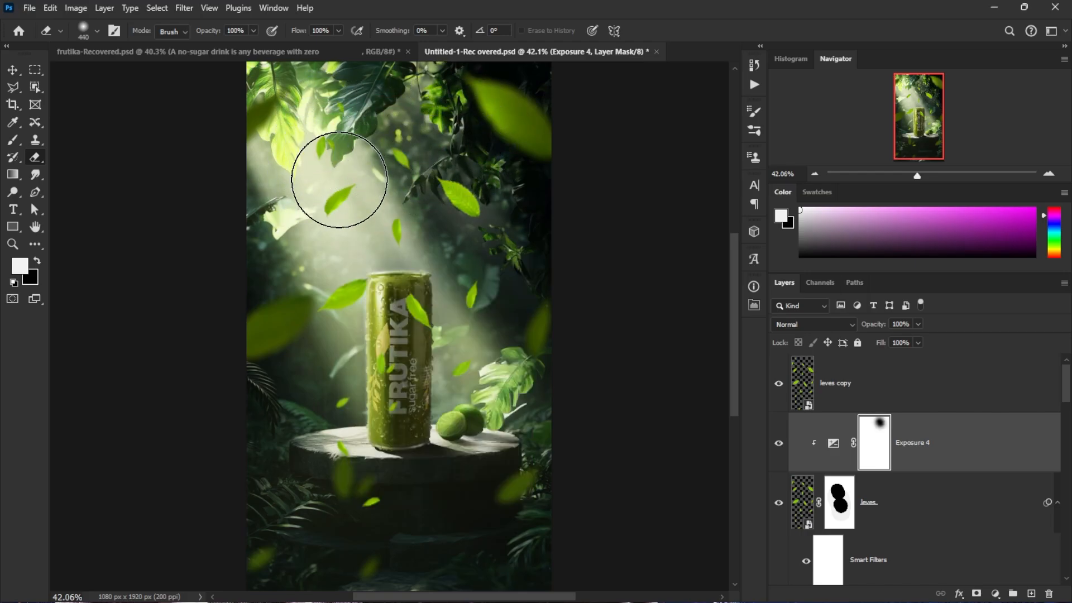
pyautogui.scroll(-2, 878, 449)
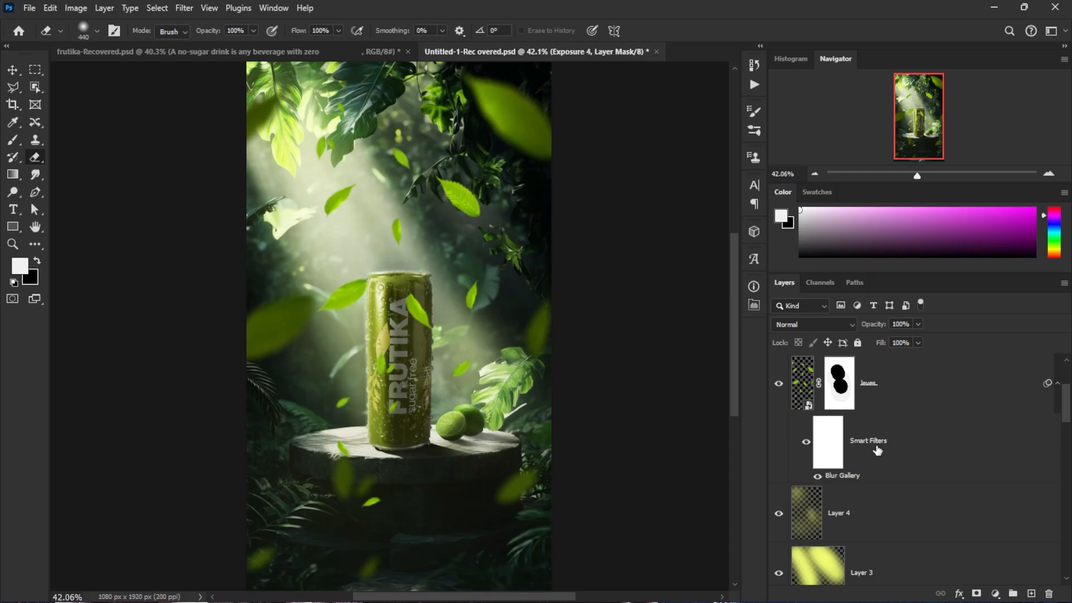
pyautogui.scroll(2, 888, 409)
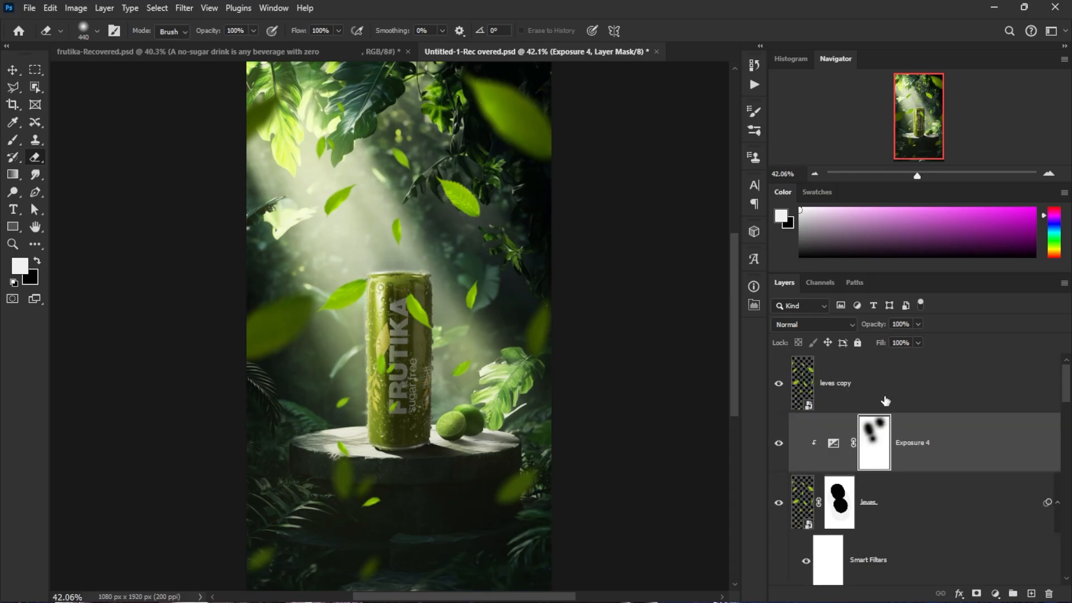
# Step: Move the leves copy layer beneath the leves layer, directly above Layer 4
pyautogui.click(885, 400)
pyautogui.click(994, 592)
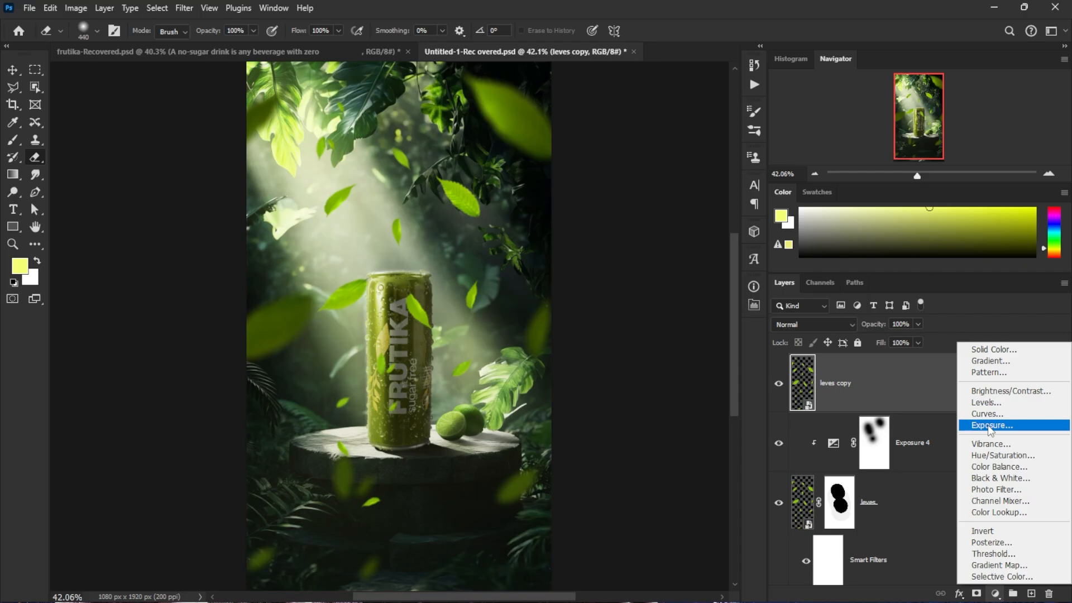
pyautogui.click(862, 388)
pyautogui.click(781, 386)
pyautogui.click(781, 386)
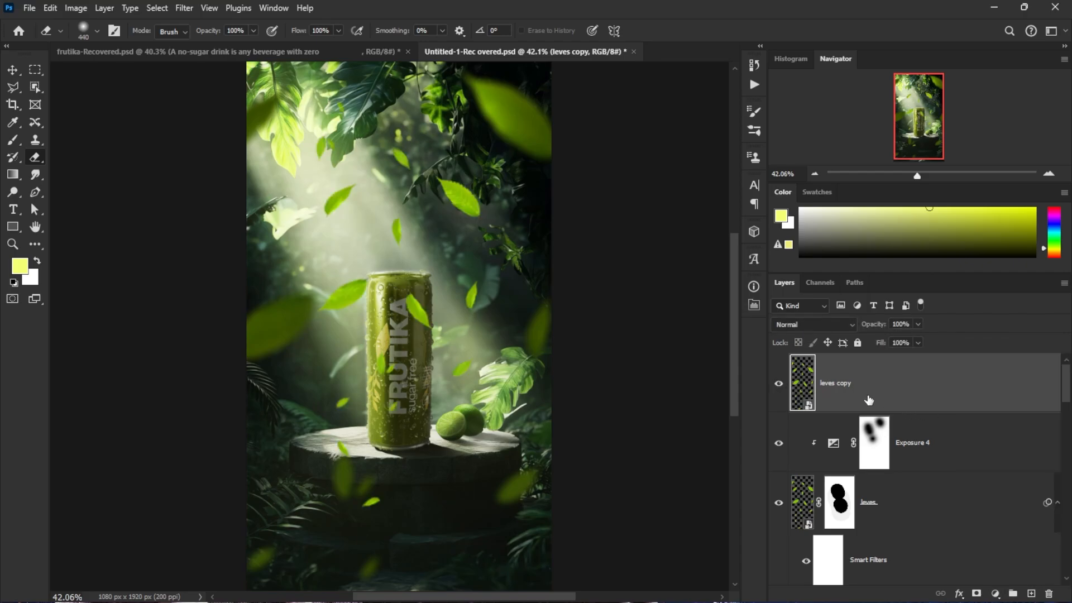
pyautogui.moveTo(877, 398); pyautogui.dragTo(857, 580)
pyautogui.scroll(-2, 879, 520)
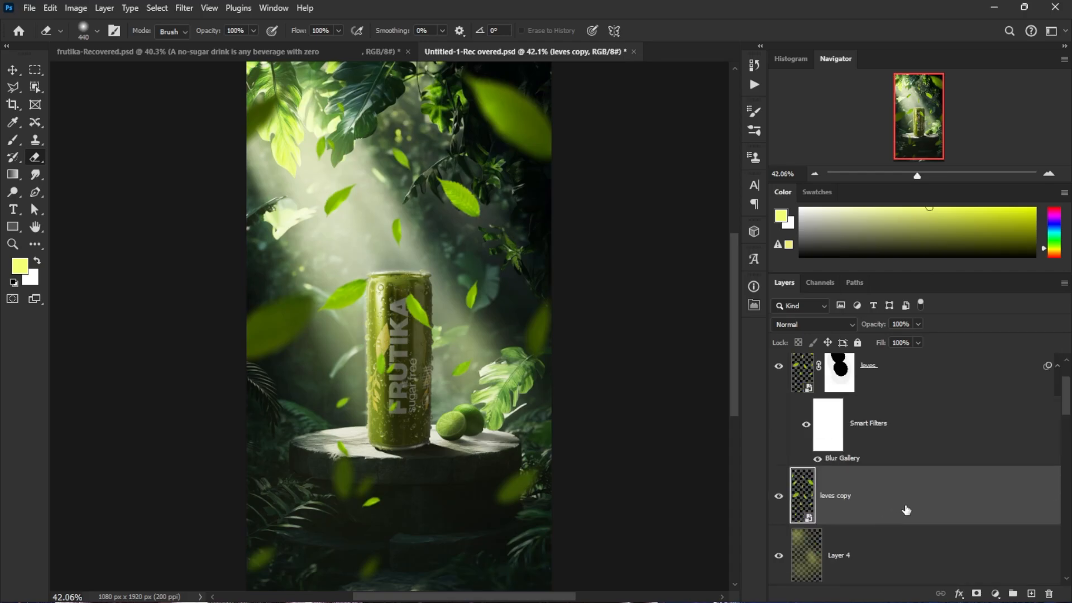
# Step: Add an Exposure adjustment clipped to the leves copy layer and set its exposure to -2.33
pyautogui.click(991, 595)
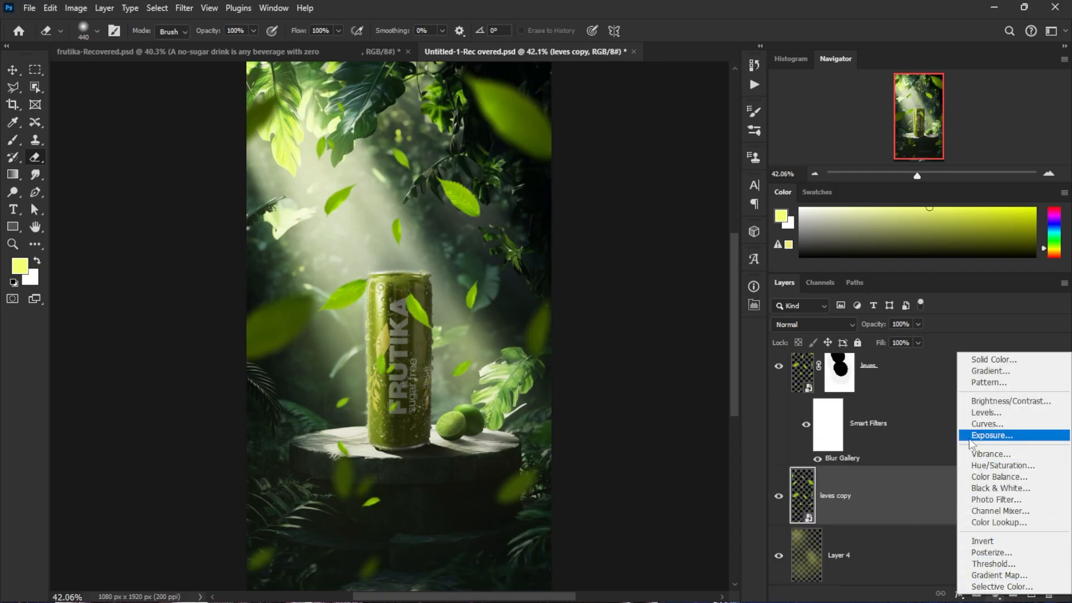
pyautogui.click(988, 434)
pyautogui.click(636, 584)
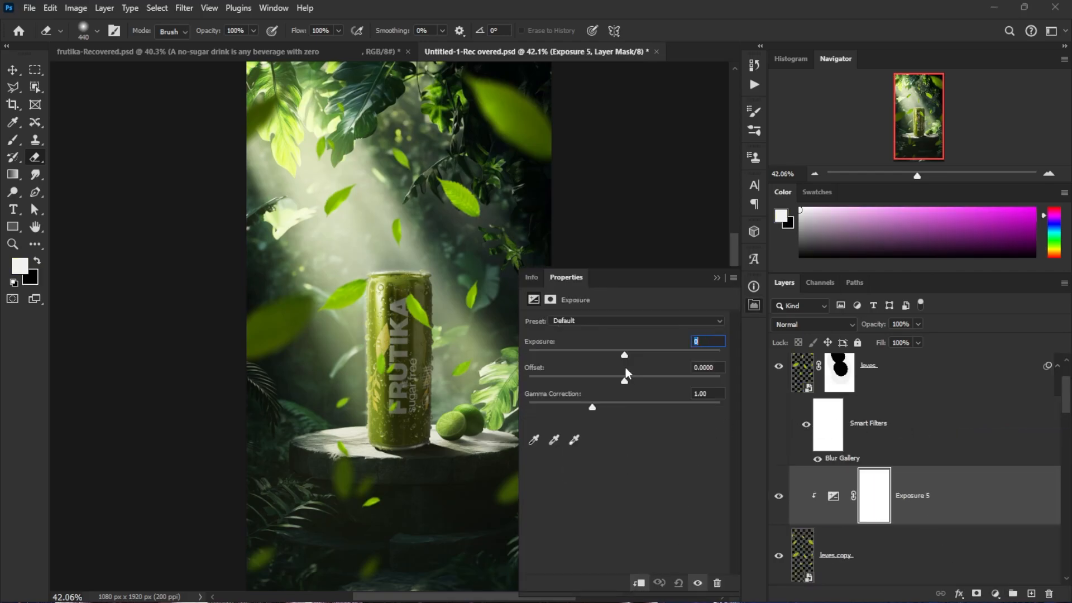
pyautogui.moveTo(624, 355); pyautogui.dragTo(592, 362)
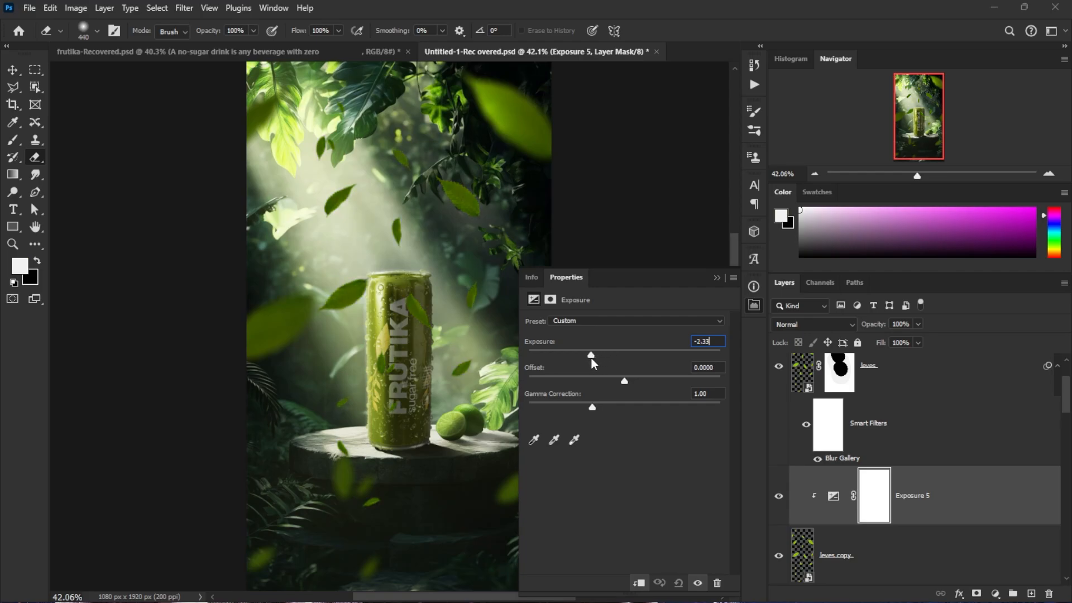
pyautogui.click(717, 278)
# Step: Try adjusting the gray Blend If range of the underlying layer for Exposure 5, then reselect its layer mask
pyautogui.doubleClick(962, 516)
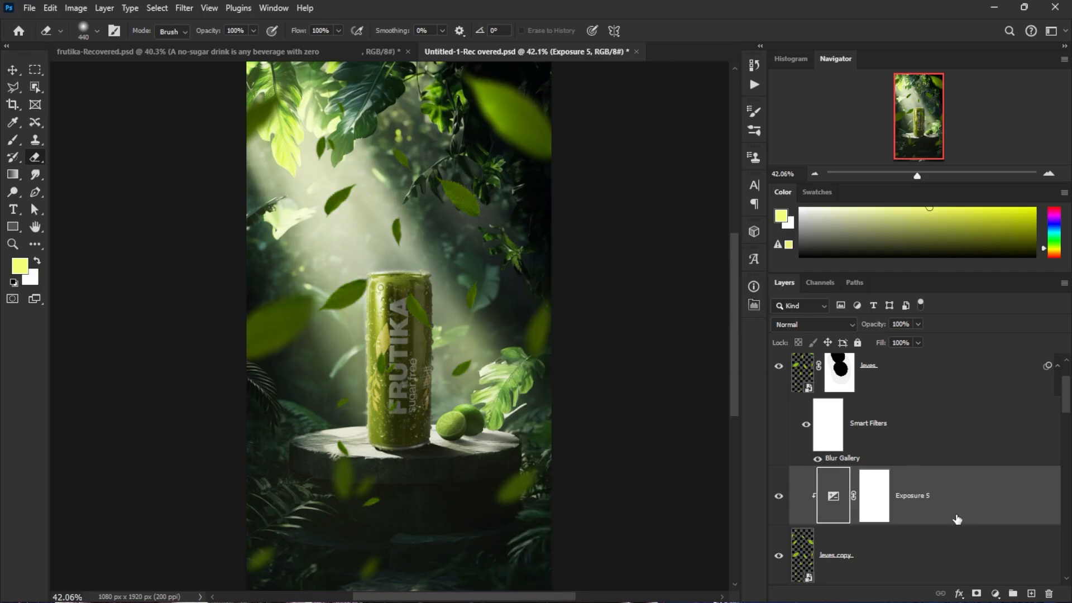
pyautogui.moveTo(738, 422); pyautogui.dragTo(708, 431)
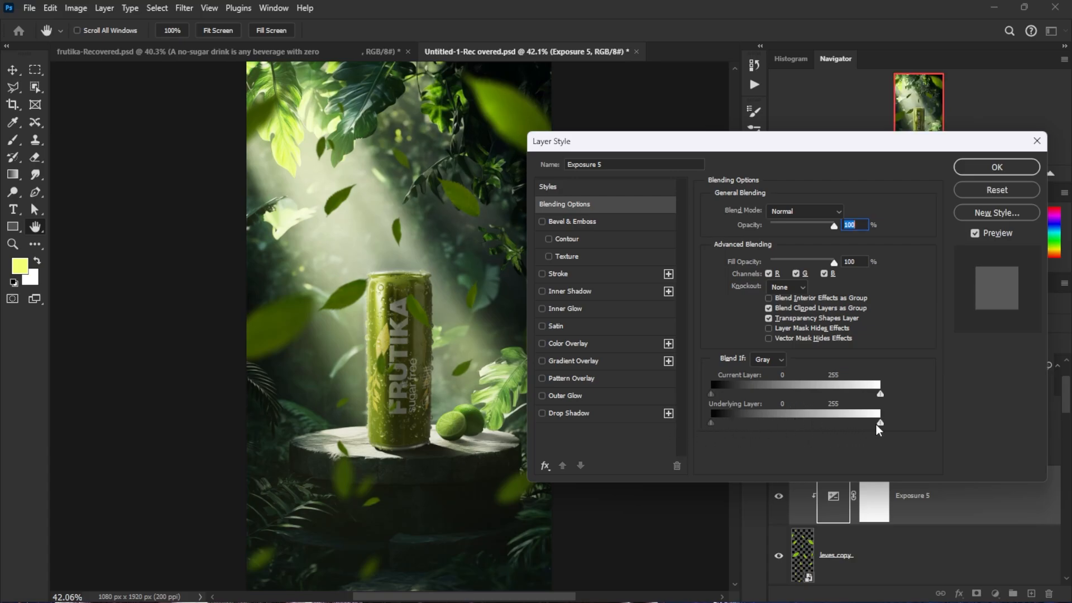
pyautogui.moveTo(880, 427)
pyautogui.mouseDown()
pyautogui.moveTo(775, 427)
pyautogui.moveTo(888, 434)
pyautogui.mouseUp()
pyautogui.click(972, 168)
pyautogui.click(884, 502)
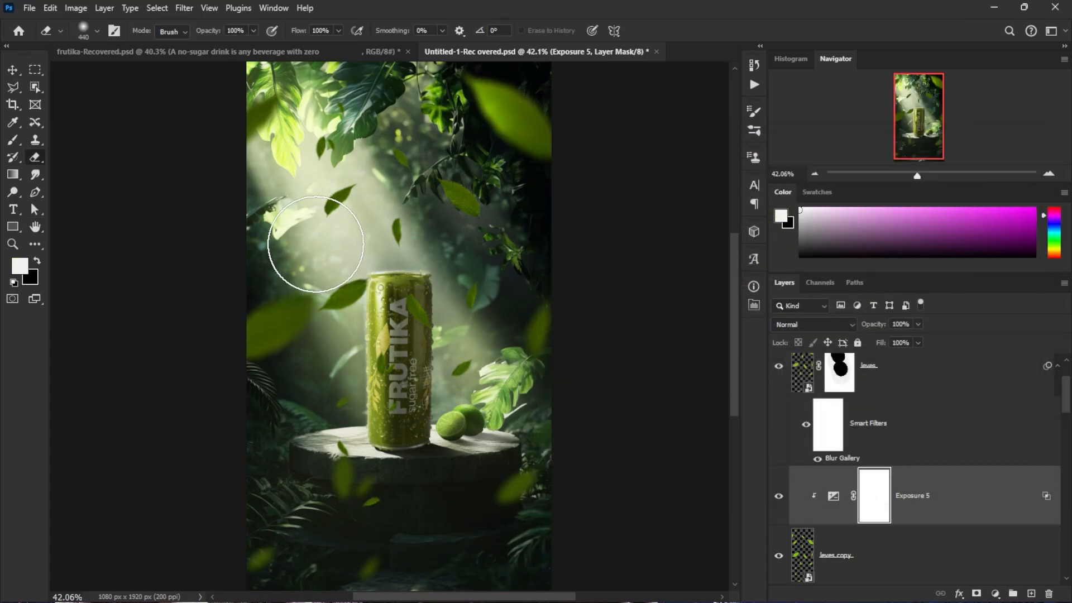
# Step: Try erasing the Exposure 5 mask with the soft 440 px eraser over the leaves in the beam and around the can
pyautogui.scroll(2, 338, 242)
pyautogui.moveTo(338, 242)
pyautogui.mouseDown()
pyautogui.moveTo(354, 251)
pyautogui.moveTo(323, 259)
pyautogui.moveTo(328, 194)
pyautogui.moveTo(303, 117)
pyautogui.mouseUp()
pyautogui.hotkey('ctrl', 'z')
pyautogui.moveTo(351, 179)
pyautogui.mouseDown()
pyautogui.moveTo(378, 229)
pyautogui.moveTo(410, 248)
pyautogui.moveTo(452, 301)
pyautogui.moveTo(460, 327)
pyautogui.moveTo(459, 351)
pyautogui.moveTo(396, 408)
pyautogui.moveTo(372, 456)
pyautogui.moveTo(372, 419)
pyautogui.moveTo(454, 409)
pyautogui.moveTo(382, 413)
pyautogui.moveTo(374, 397)
pyautogui.moveTo(413, 409)
pyautogui.moveTo(412, 420)
pyautogui.moveTo(419, 394)
pyautogui.mouseUp()
pyautogui.scroll(-1, 382, 413)
pyautogui.press('x')
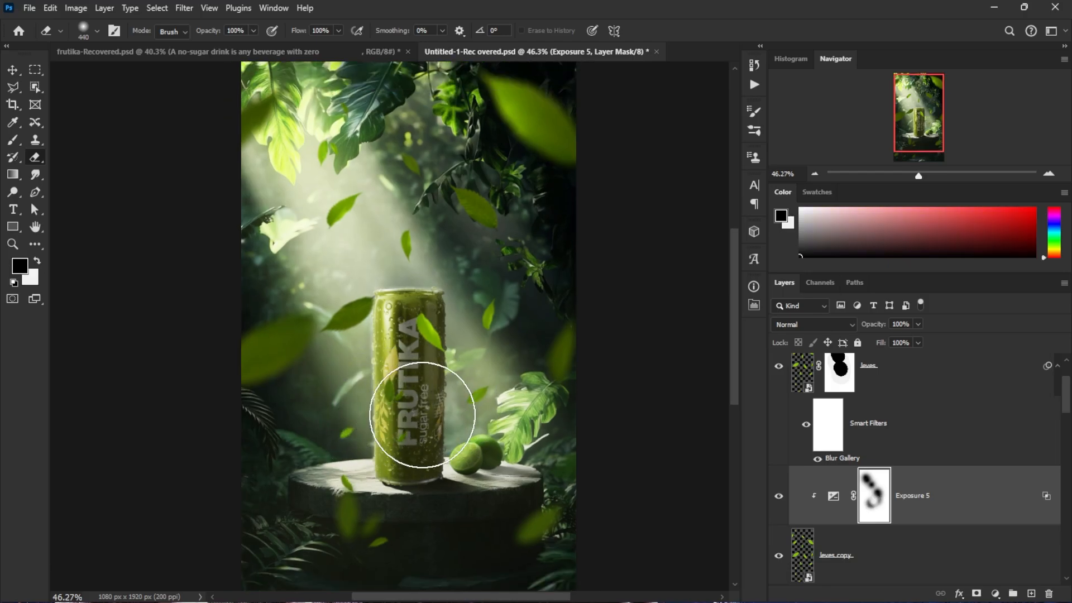
pyautogui.moveTo(466, 295); pyautogui.dragTo(430, 340)
pyautogui.scroll(-8, 427, 347)
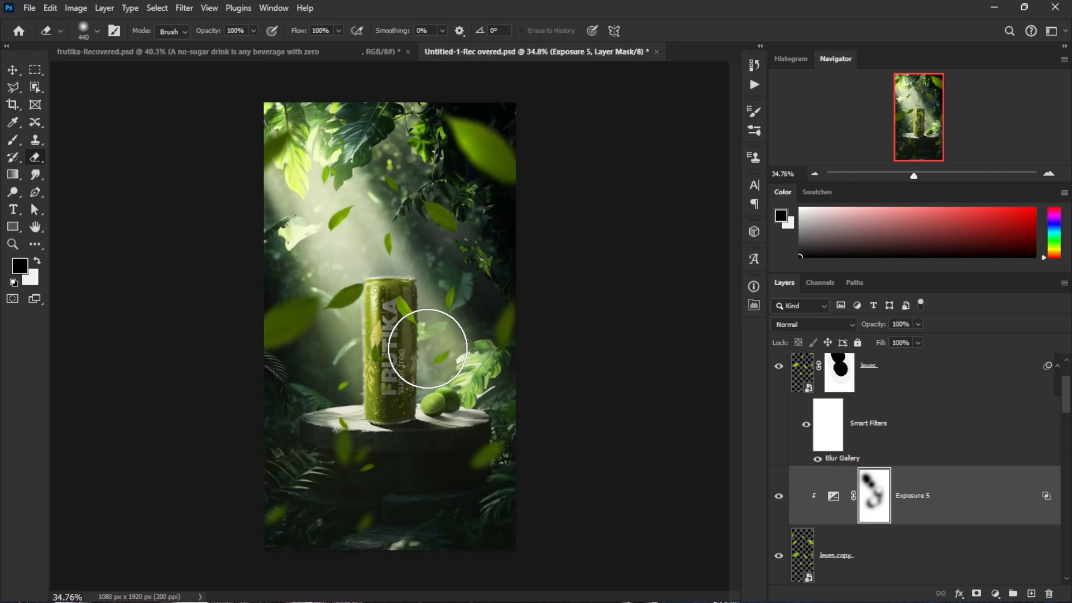
pyautogui.scroll(5, 427, 347)
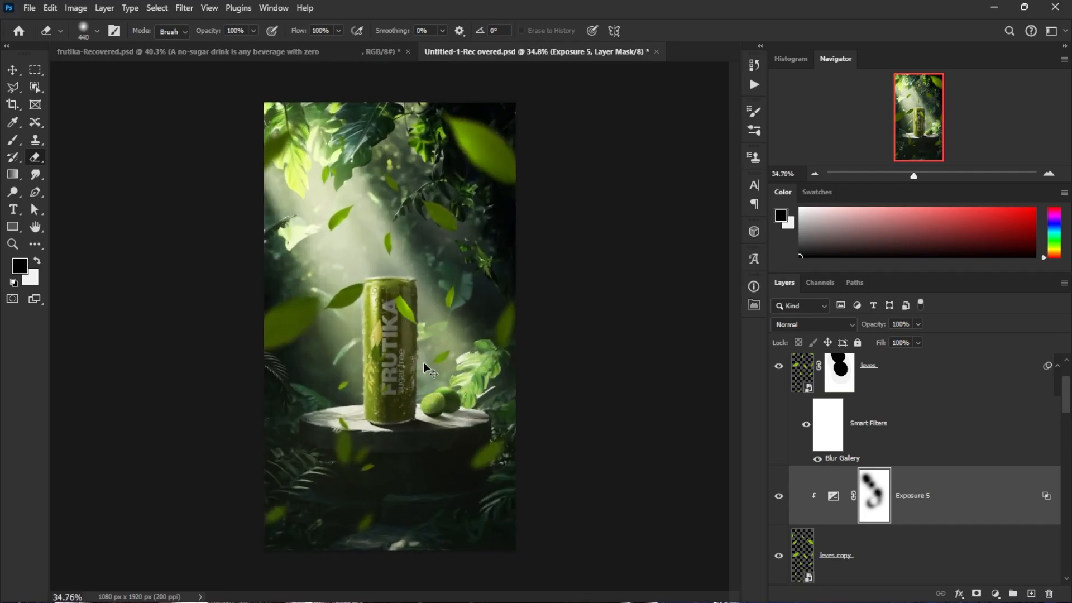
# Step: Undo the Exposure 5 mask strokes, blending change and clipping
pyautogui.hotkey('ctrl', 'z')
pyautogui.hotkey('ctrl', 'z')
pyautogui.hotkey('ctrl', 'z')
pyautogui.hotkey('ctrl', 'z')
pyautogui.hotkey('ctrl', 'z')
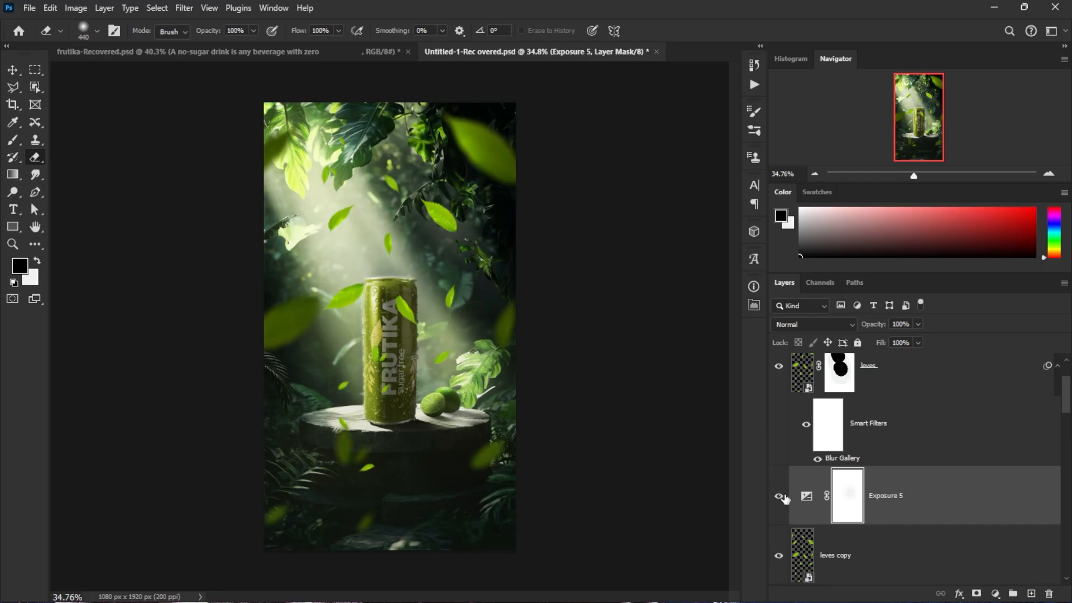
# Step: Set the Exposure 5 exposure to -2.05 and clip the adjustment to the leves copy layer
pyautogui.doubleClick(806, 495)
pyautogui.moveTo(624, 355); pyautogui.dragTo(592, 355)
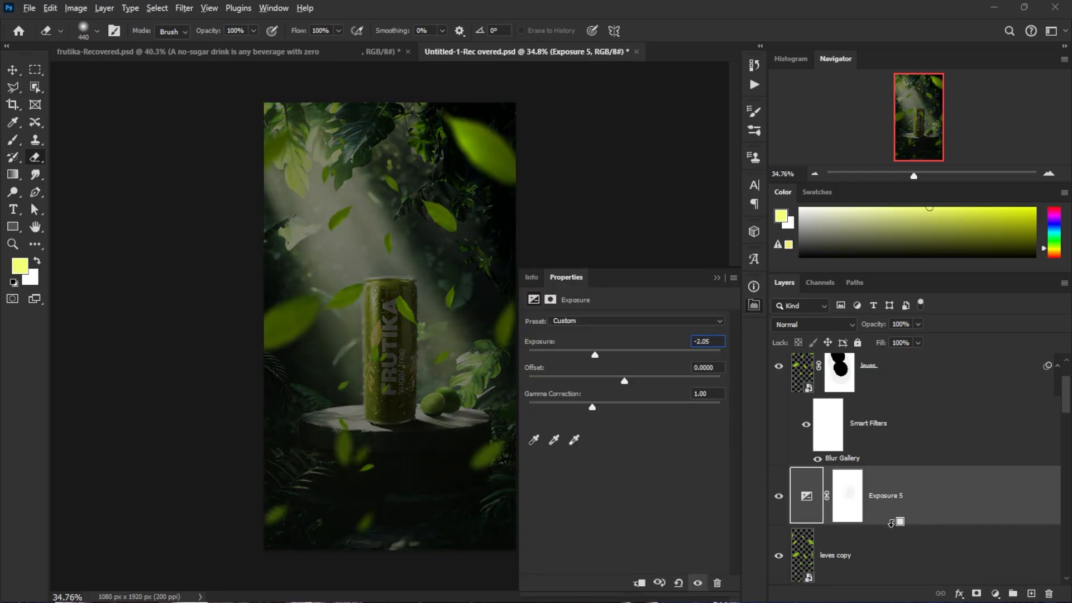
pyautogui.keyDown('alt'); pyautogui.click(891, 523); pyautogui.keyUp('alt')
# Step: Invert the Exposure 5 layer mask to solid black so the darkening is hidden, with white as the foreground color
pyautogui.click(872, 503)
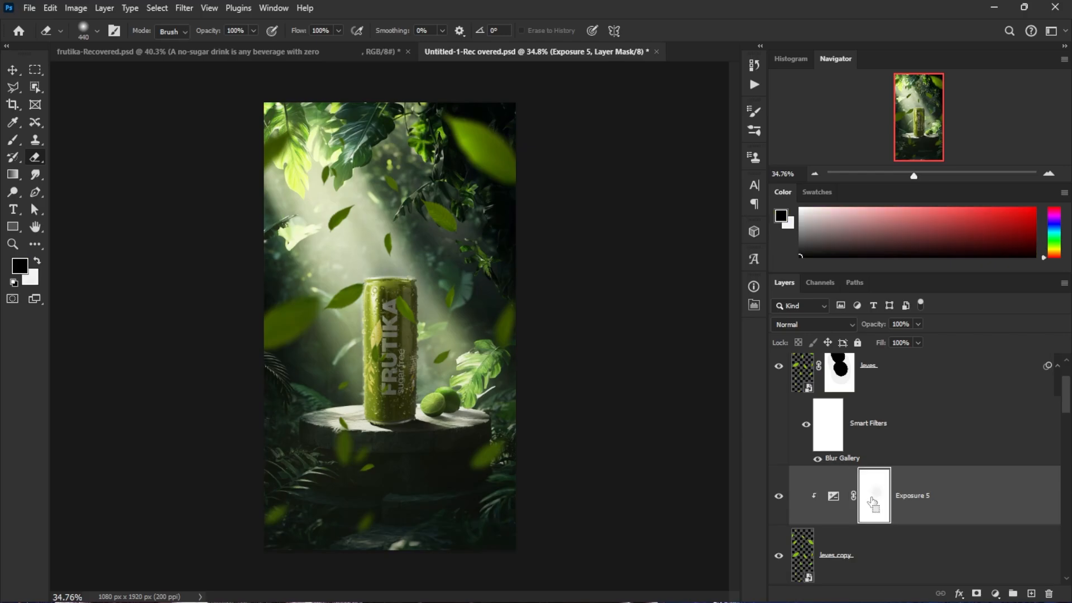
pyautogui.hotkey('ctrl', 'i')
pyautogui.scroll(3, 463, 358)
pyautogui.press('x')
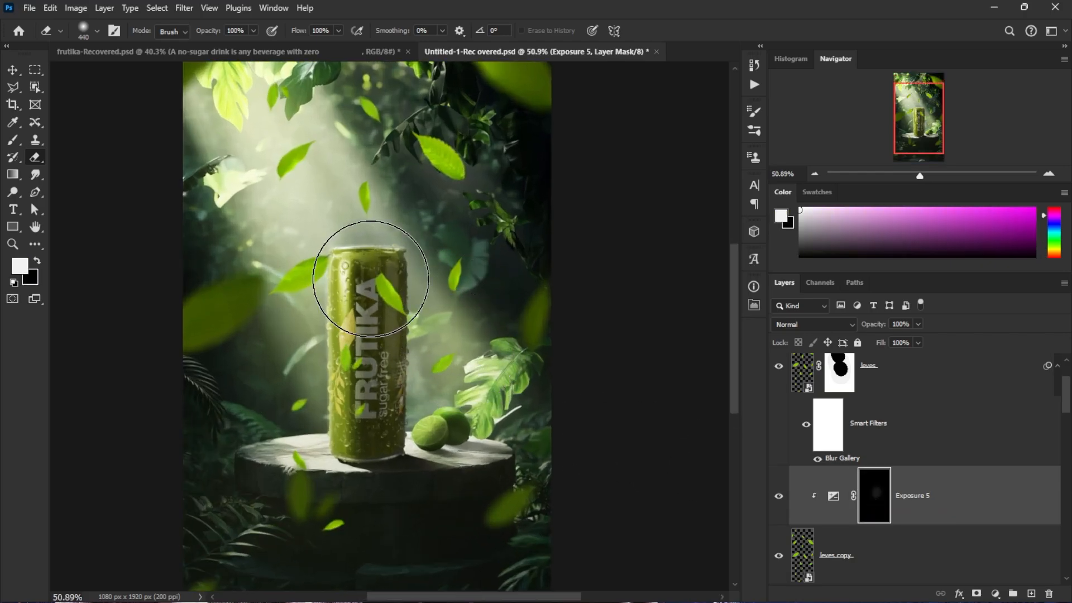
pyautogui.scroll(1, 397, 321)
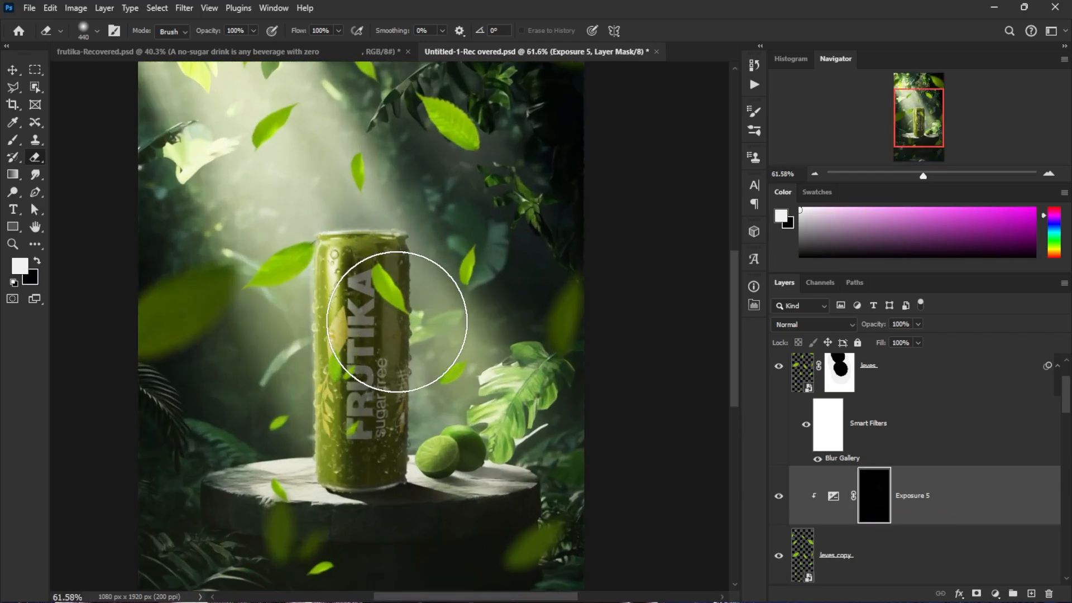
pyautogui.scroll(1, 397, 322)
# Step: Paint white on the Exposure 5 mask over the leaves in front of the can, using a soft 227 px brush at 7% flow
pyautogui.press('b')
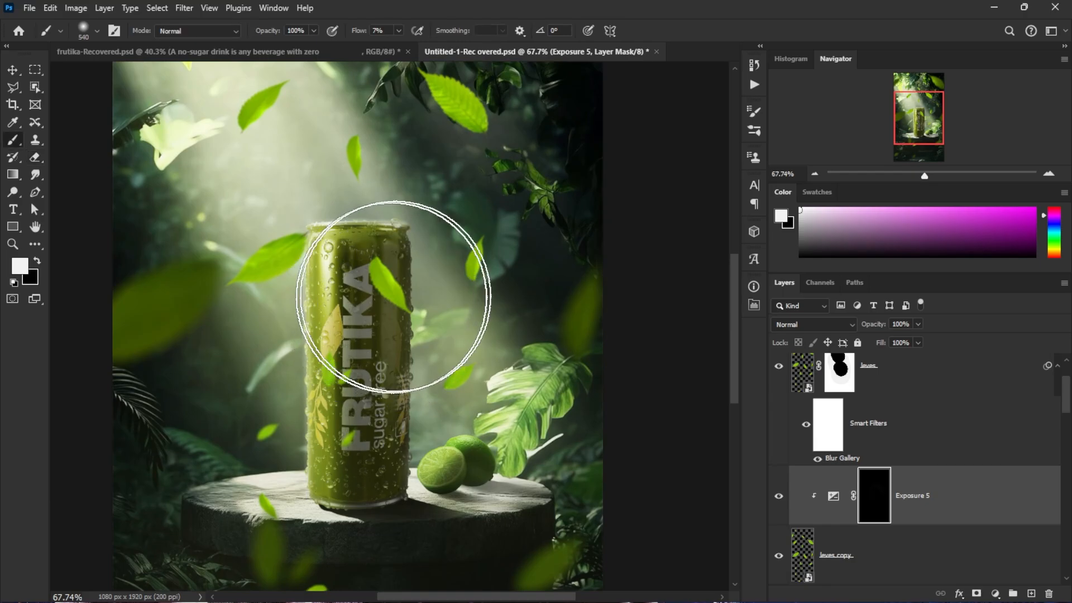
pyautogui.moveTo(404, 289); pyautogui.dragTo(349, 290)
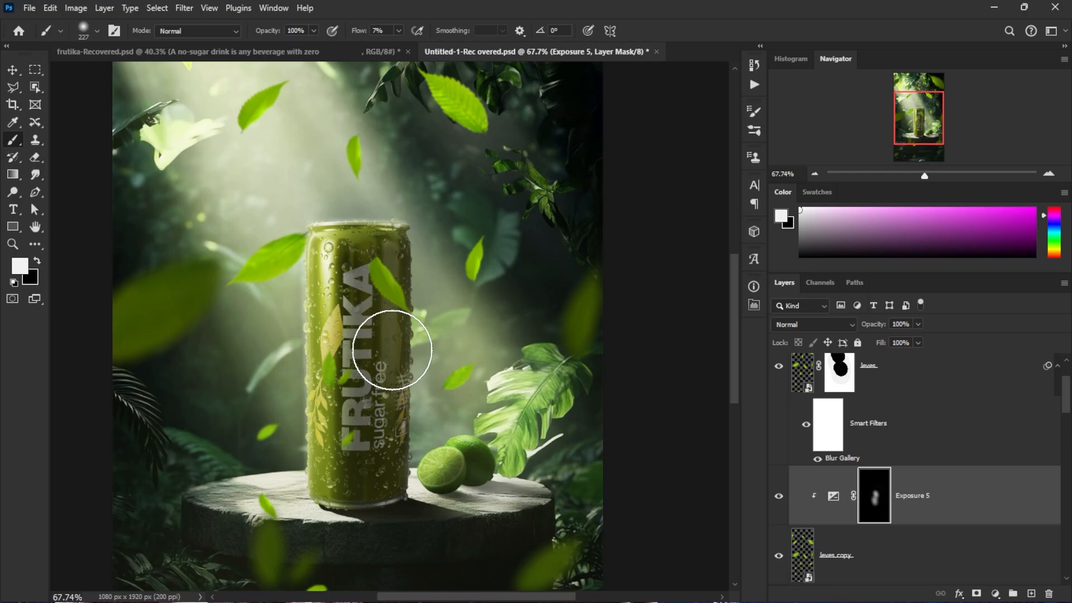
pyautogui.press('x')
pyautogui.press('x')
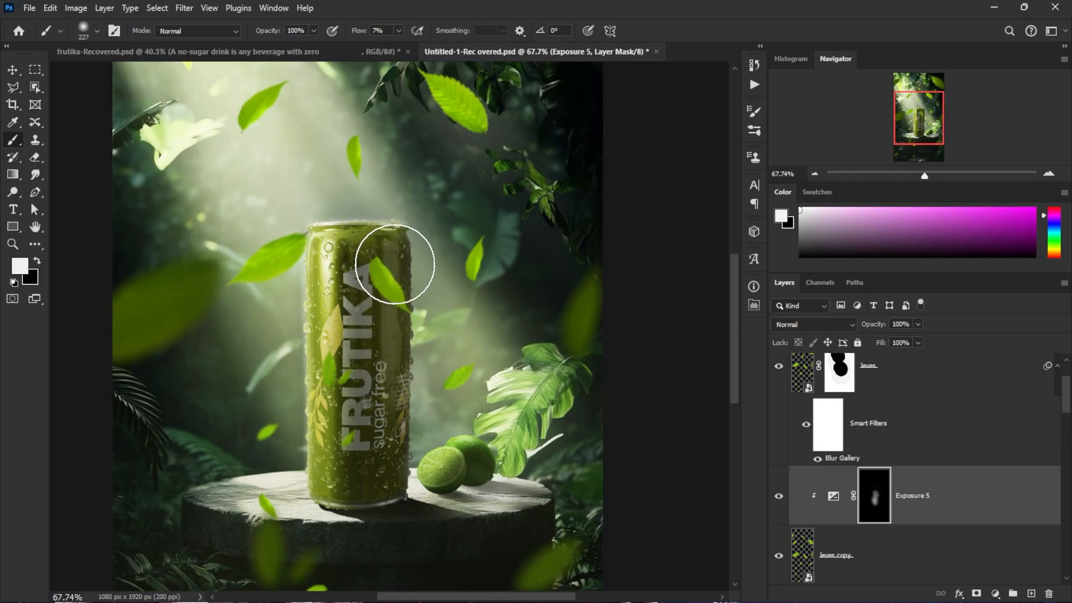
pyautogui.moveTo(401, 322); pyautogui.dragTo(378, 461)
pyautogui.press('x')
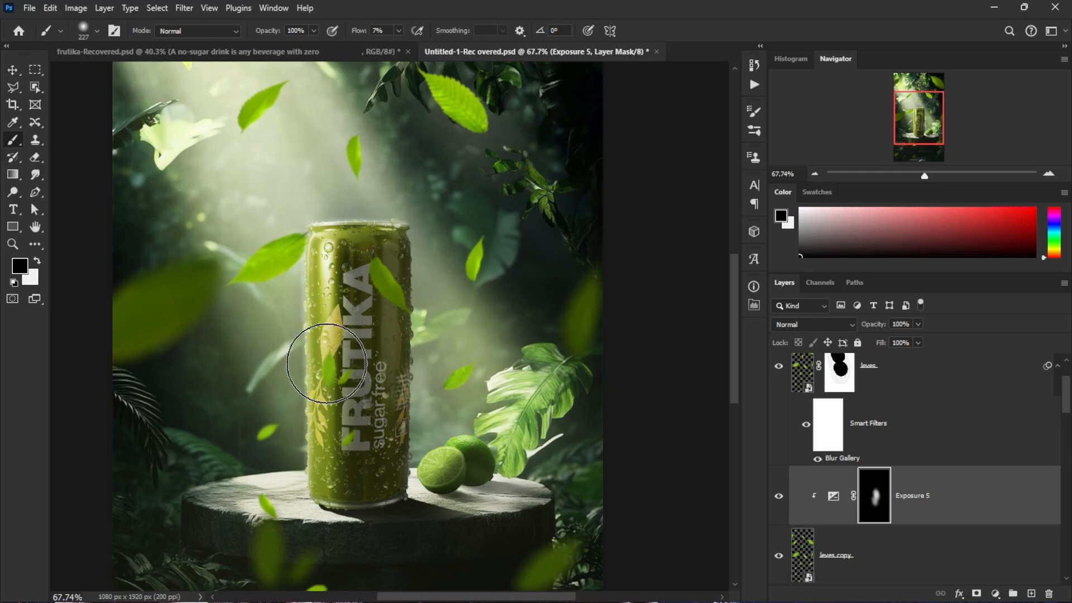
# Step: Examine the whole composition at several magnifications to judge the shading of the leaves around the can
pyautogui.scroll(-5, 307, 340)
pyautogui.scroll(-2, 307, 340)
pyautogui.scroll(4, 309, 355)
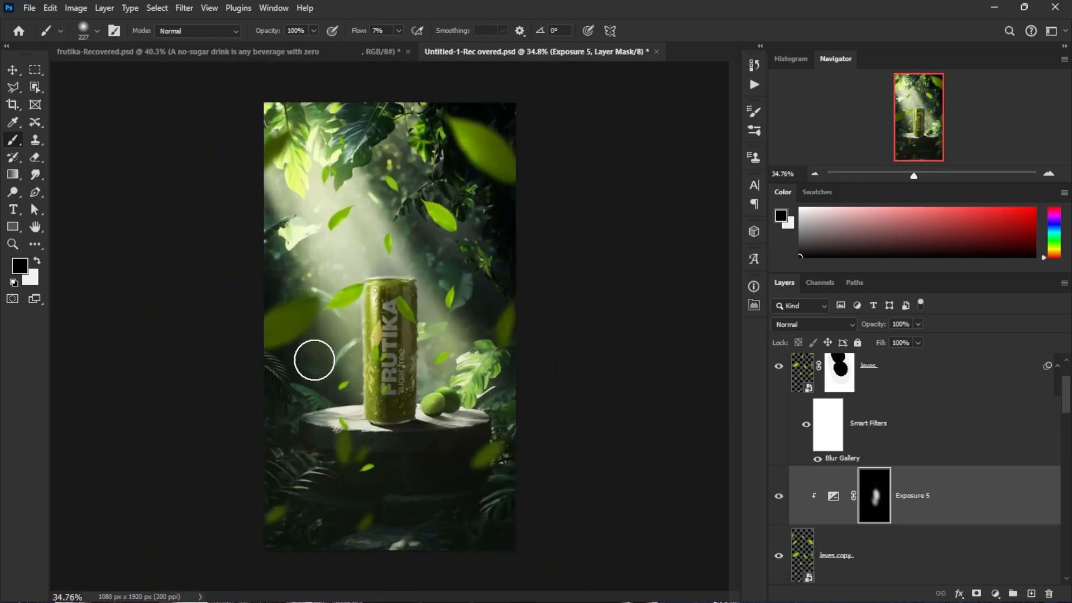
pyautogui.scroll(3, 314, 360)
pyautogui.scroll(-4, 314, 360)
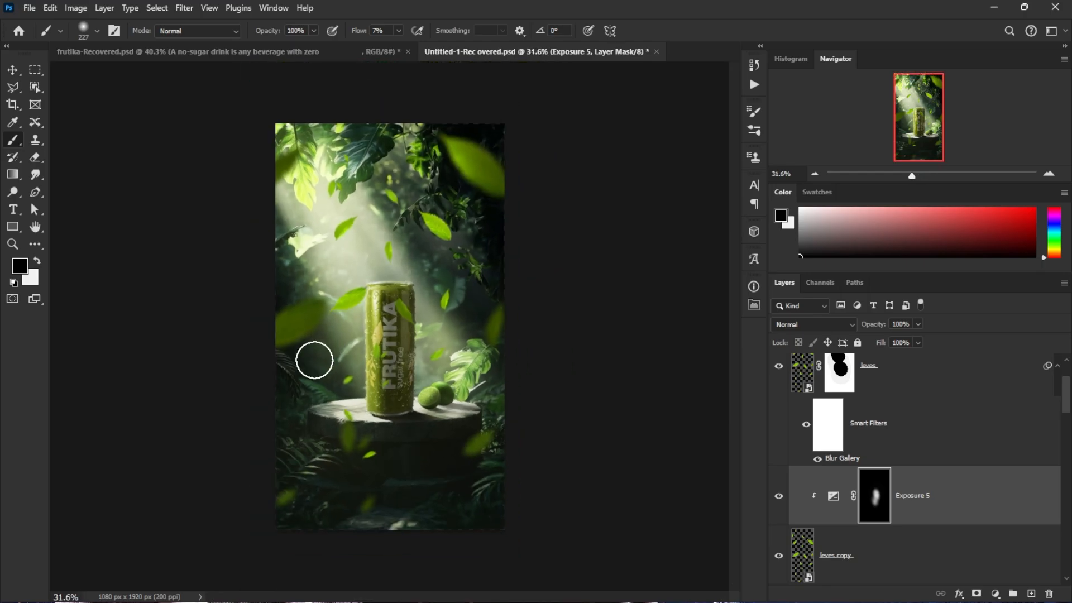
pyautogui.scroll(-1, 314, 359)
pyautogui.scroll(3, 314, 360)
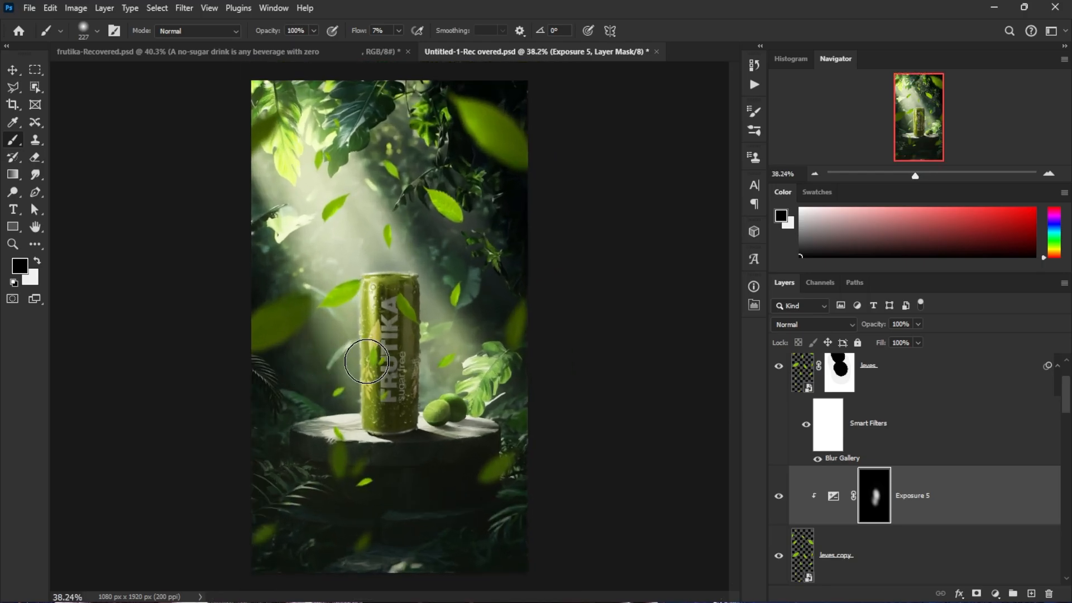
pyautogui.scroll(-1, 441, 358)
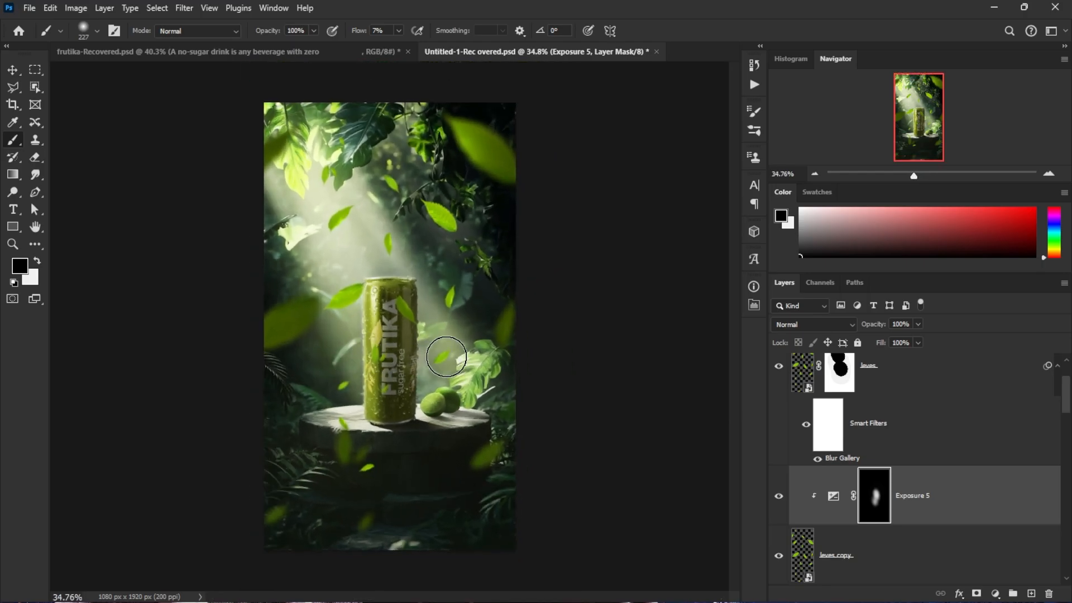
# Step: Select the Gradient Fill 1 layer and set its opacity to 100%
pyautogui.scroll(-10, 814, 441)
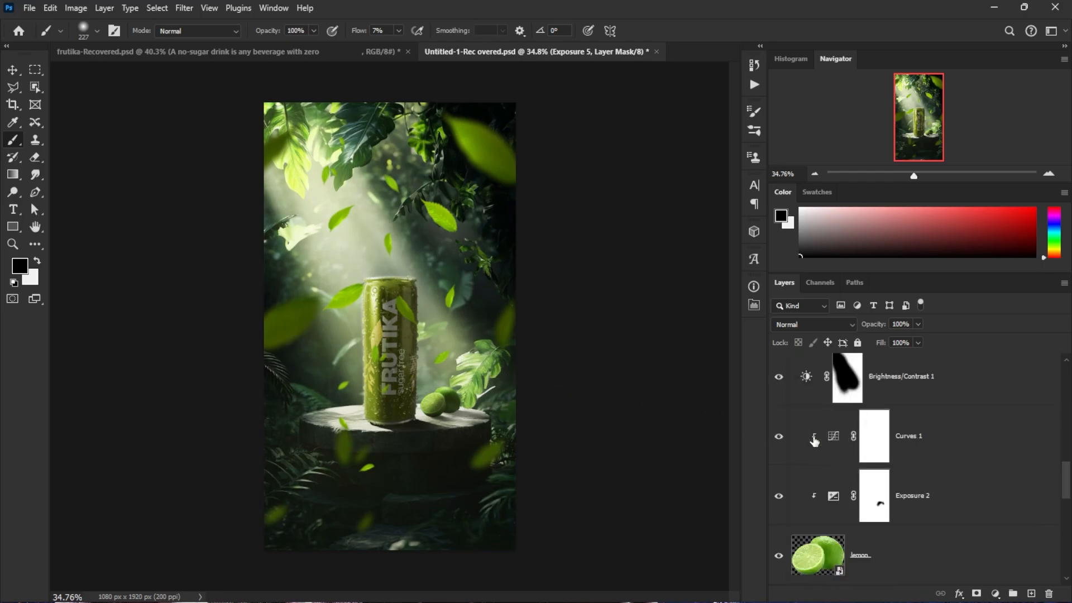
pyautogui.scroll(8, 813, 441)
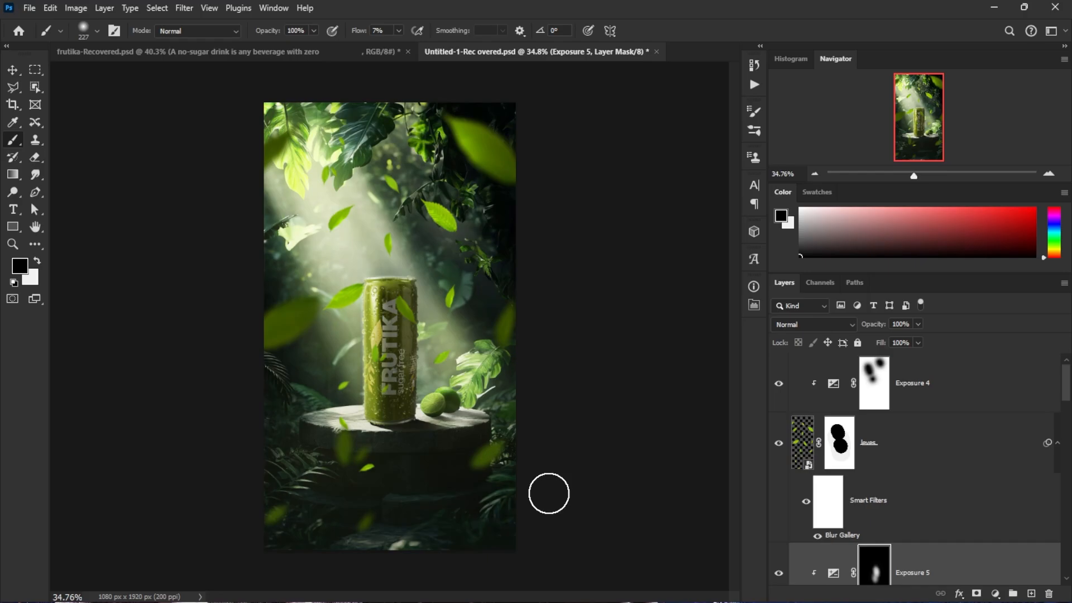
pyautogui.scroll(-8, 842, 459)
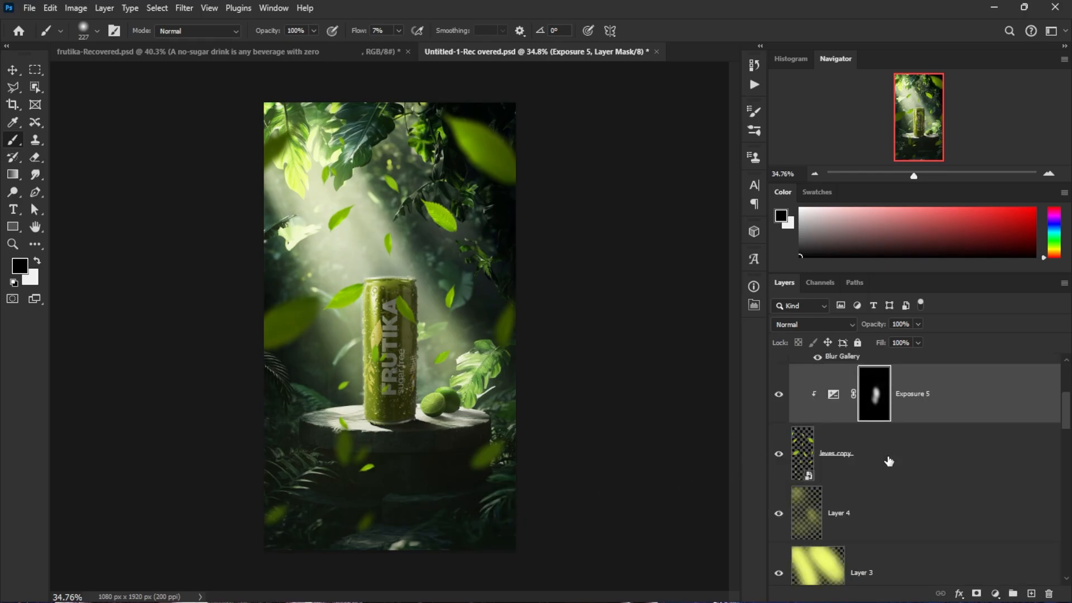
pyautogui.scroll(1, 872, 483)
pyautogui.click(809, 460)
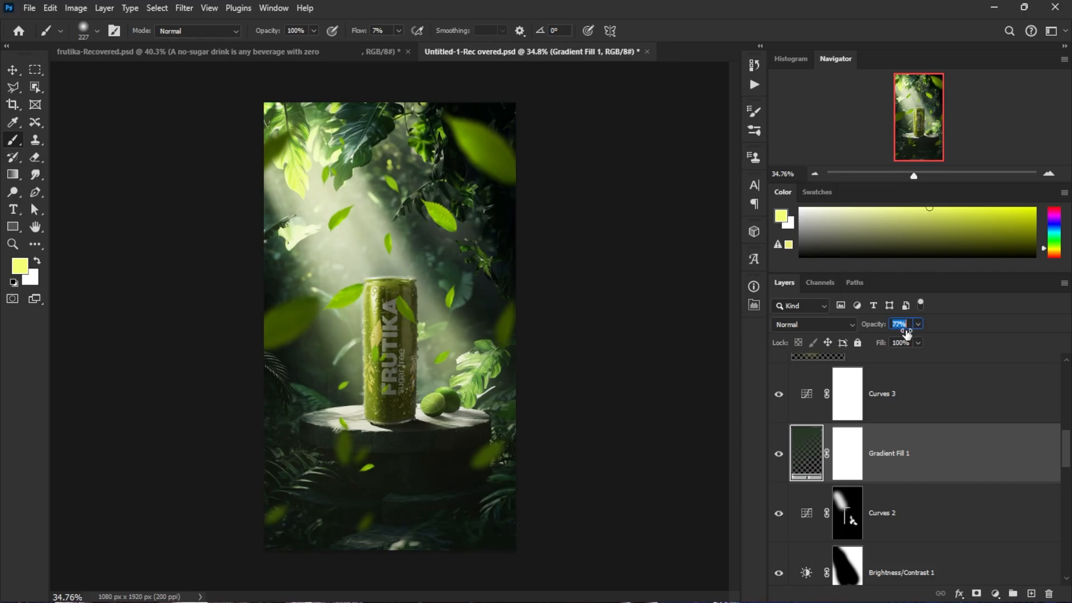
# Step: Recolor the opaque color stop of Gradient Fill 1 to a near-black green, about #161b15, and apply the gradient
pyautogui.doubleClick(810, 456)
pyautogui.click(613, 163)
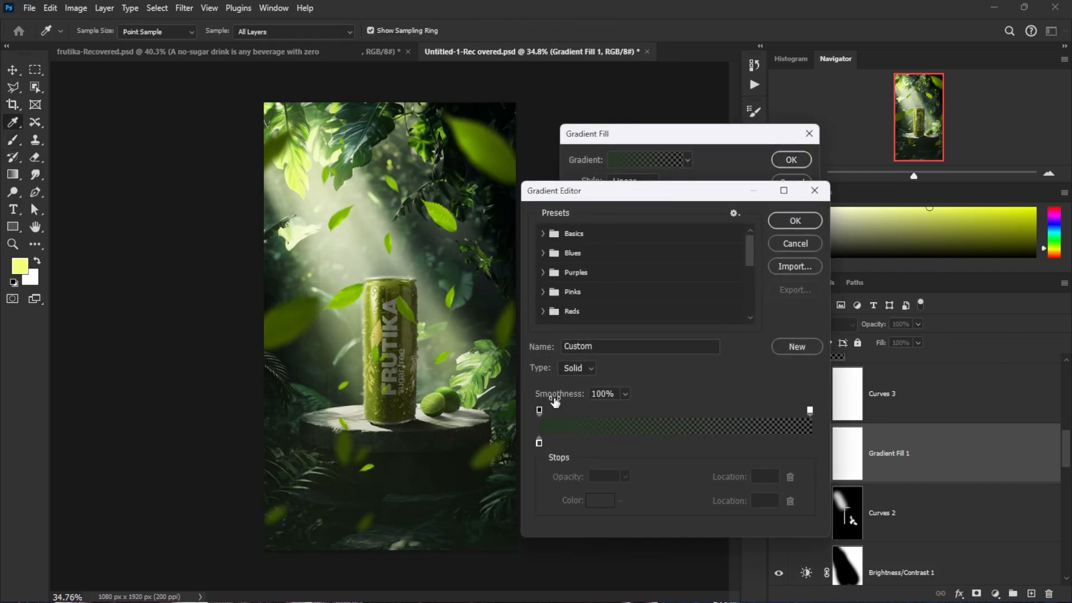
pyautogui.click(539, 443)
pyautogui.click(591, 501)
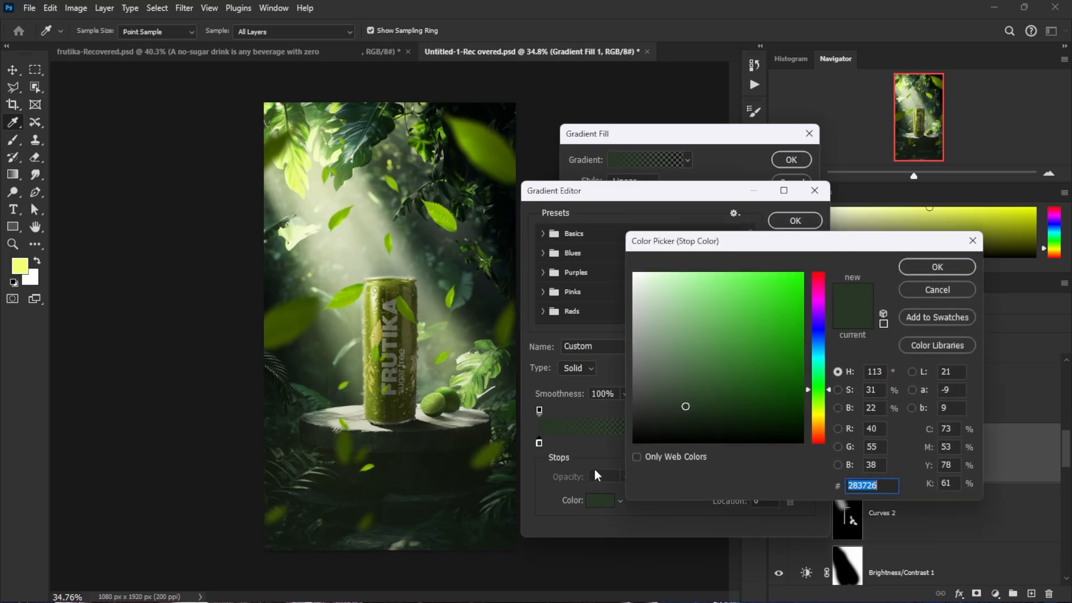
pyautogui.moveTo(652, 419); pyautogui.dragTo(689, 426)
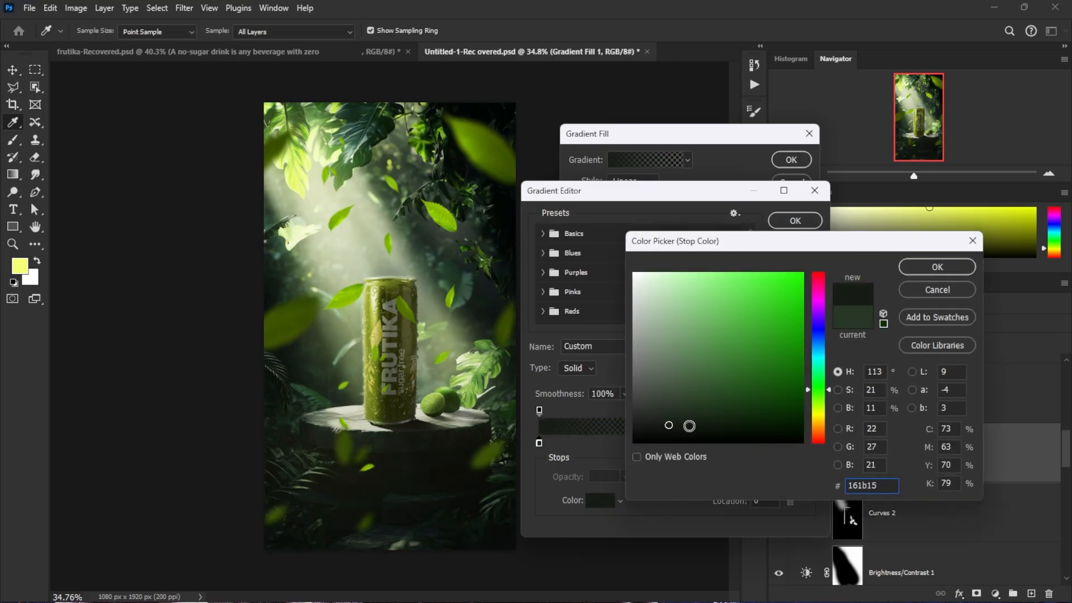
pyautogui.click(936, 270)
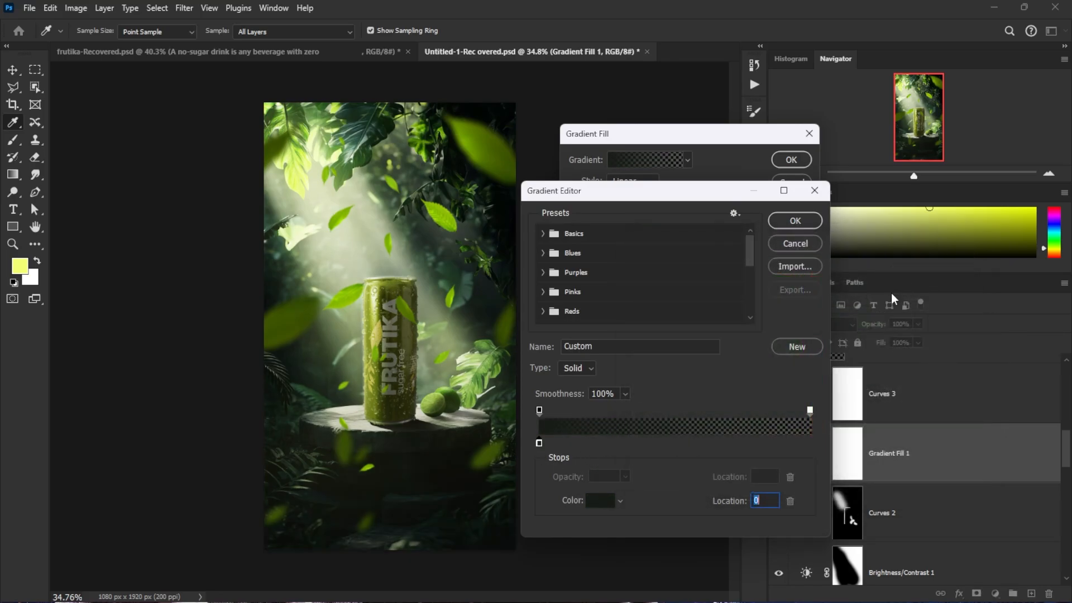
pyautogui.click(803, 221)
pyautogui.click(791, 160)
pyautogui.press('b')
pyautogui.scroll(-2, 342, 443)
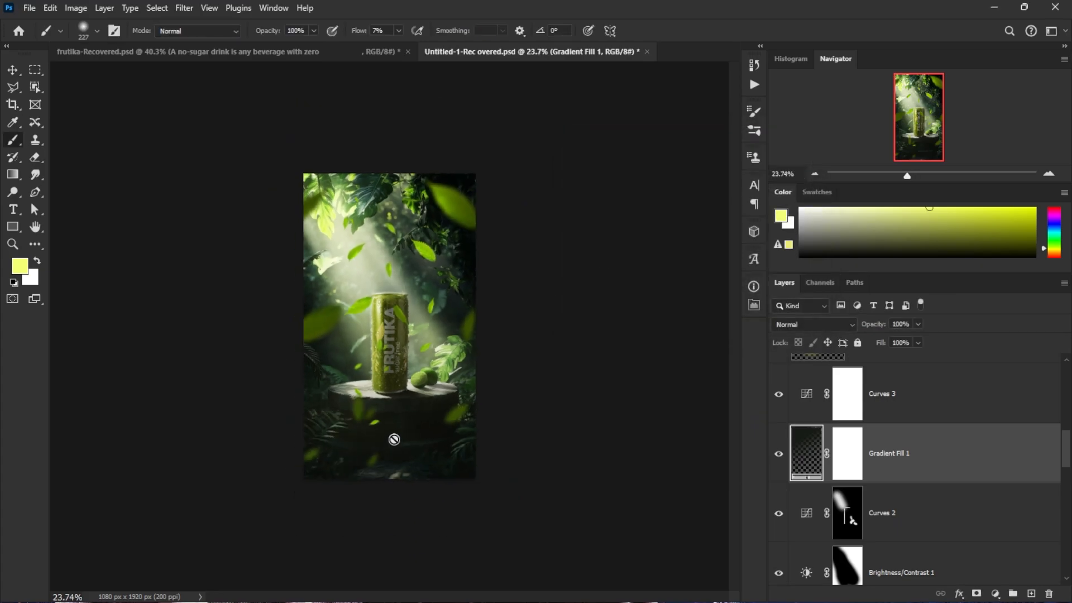
pyautogui.scroll(5, 394, 439)
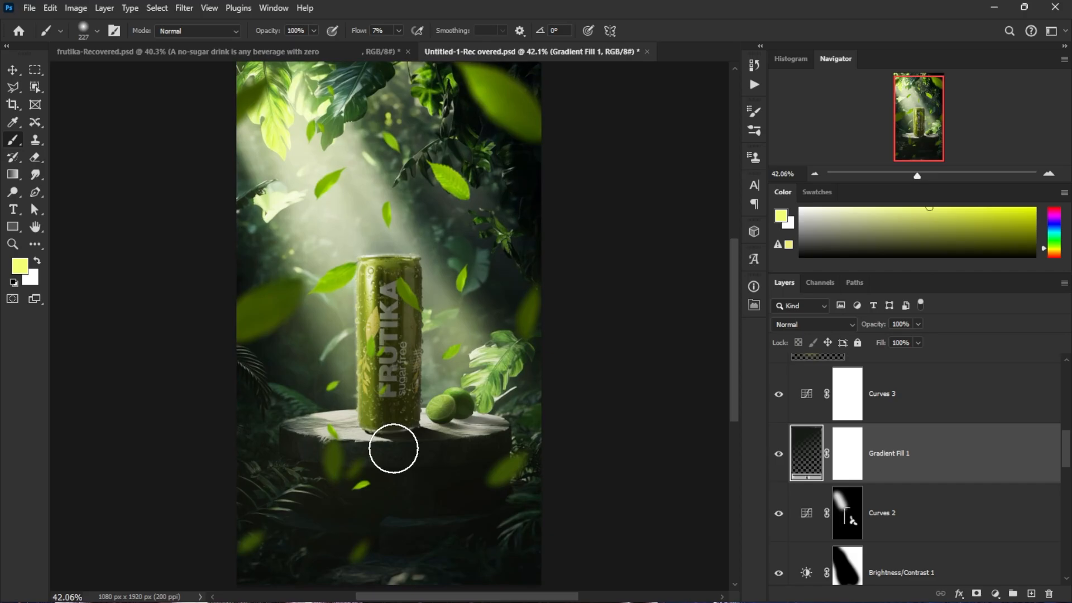
# Step: Add a layer mask to the leves copy layer and paint it black with a soft brush over the leaf overlapping the can's upper right side
pyautogui.scroll(-5, 835, 476)
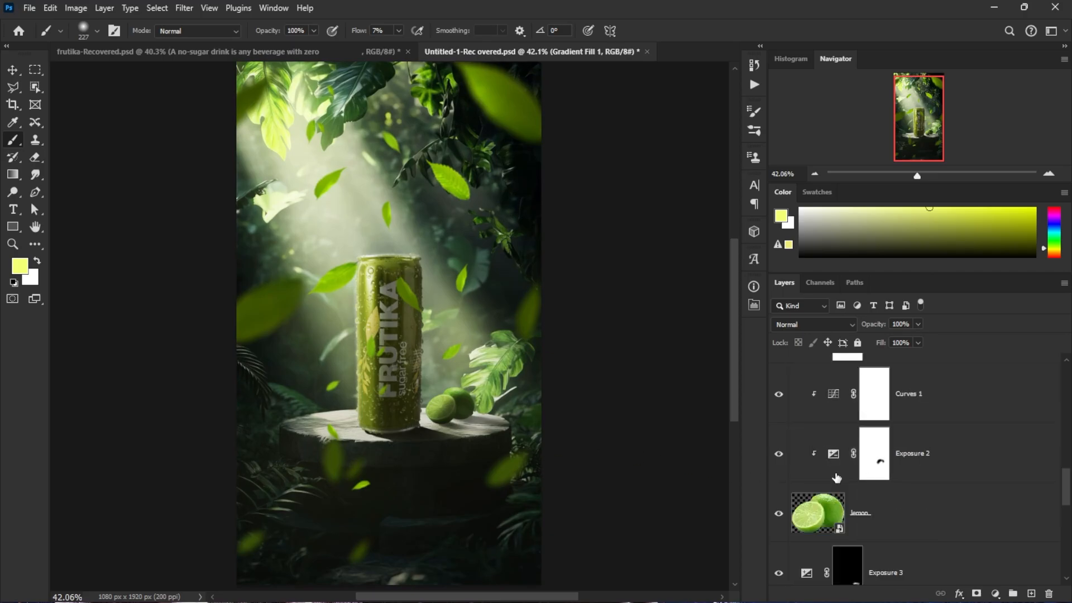
pyautogui.scroll(5, 836, 476)
pyautogui.click(836, 512)
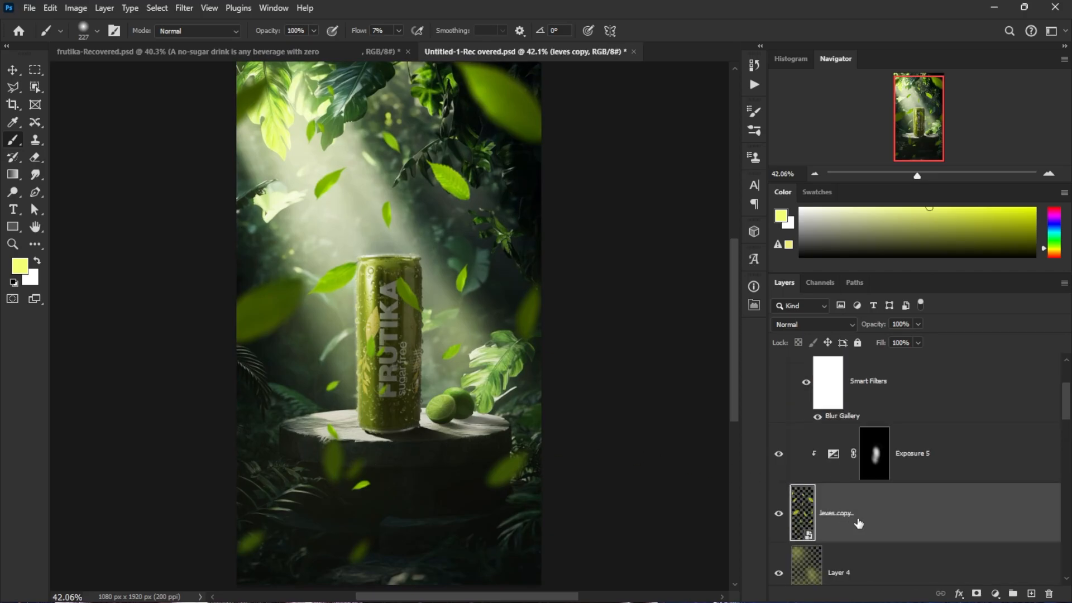
pyautogui.click(977, 593)
pyautogui.press('d')
pyautogui.scroll(2, 413, 278)
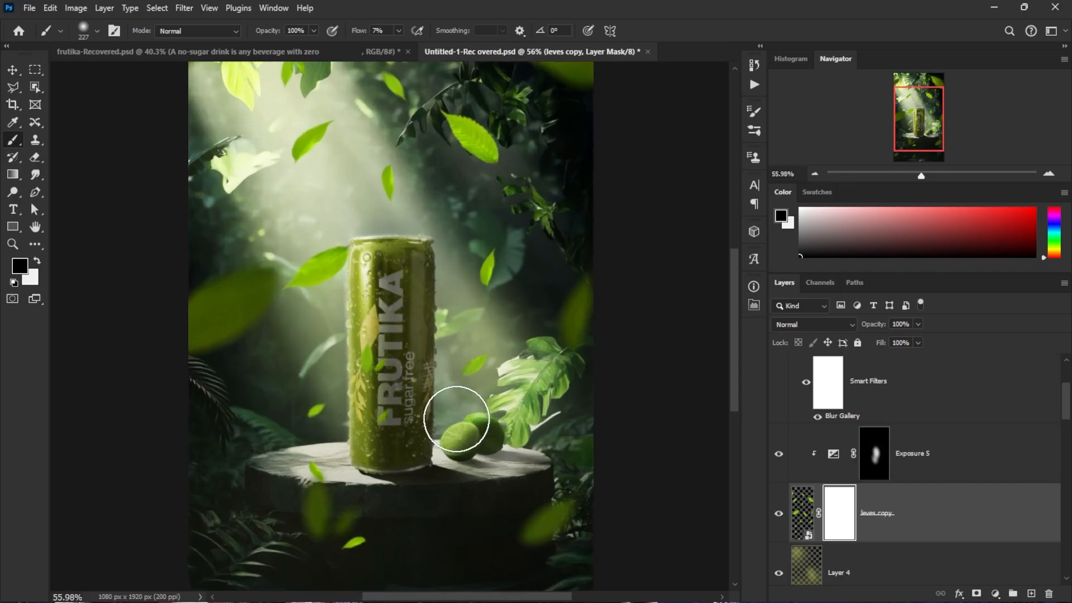
pyautogui.moveTo(456, 419); pyautogui.dragTo(453, 399)
pyautogui.scroll(-3, 452, 398)
pyautogui.scroll(3, 377, 317)
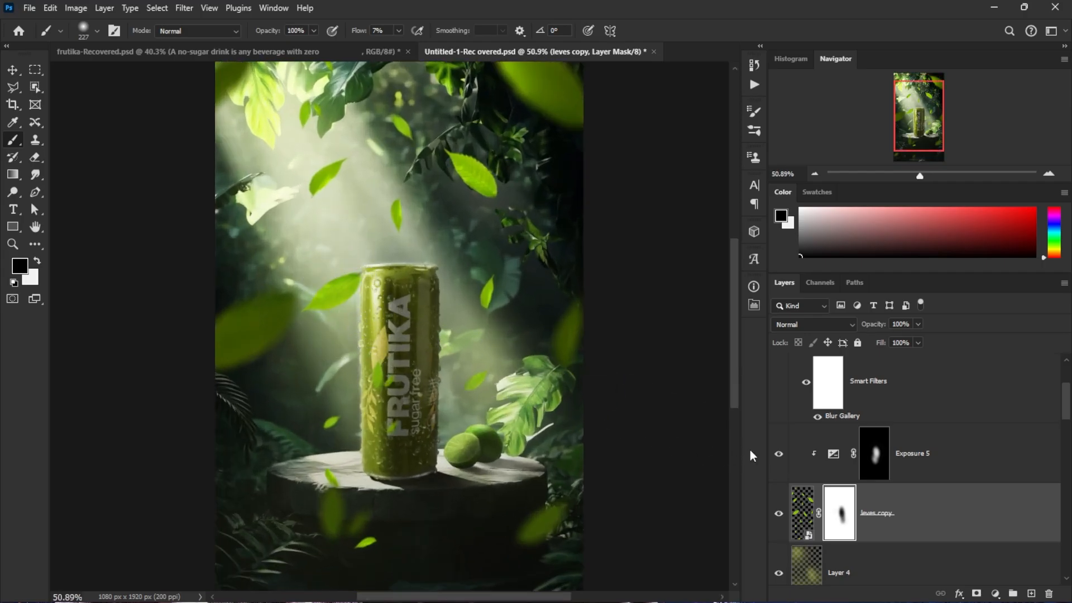
# Step: Apply a Gaussian Blur with a 2.3 pixel radius to the leves copy layer's content
pyautogui.click(803, 505)
pyautogui.click(184, 8)
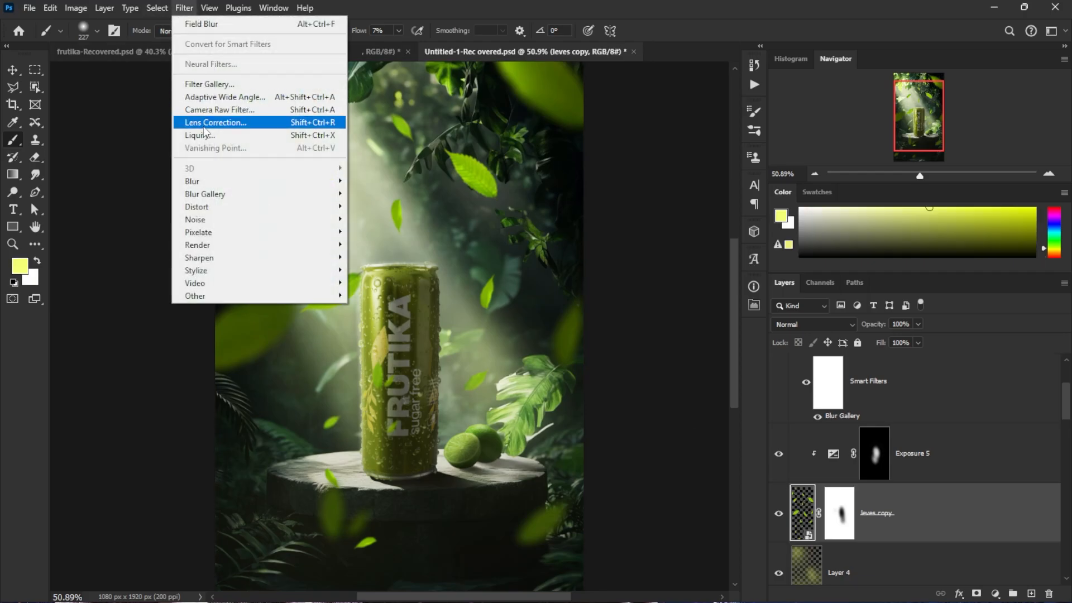
pyautogui.moveTo(235, 182)
pyautogui.click(368, 232)
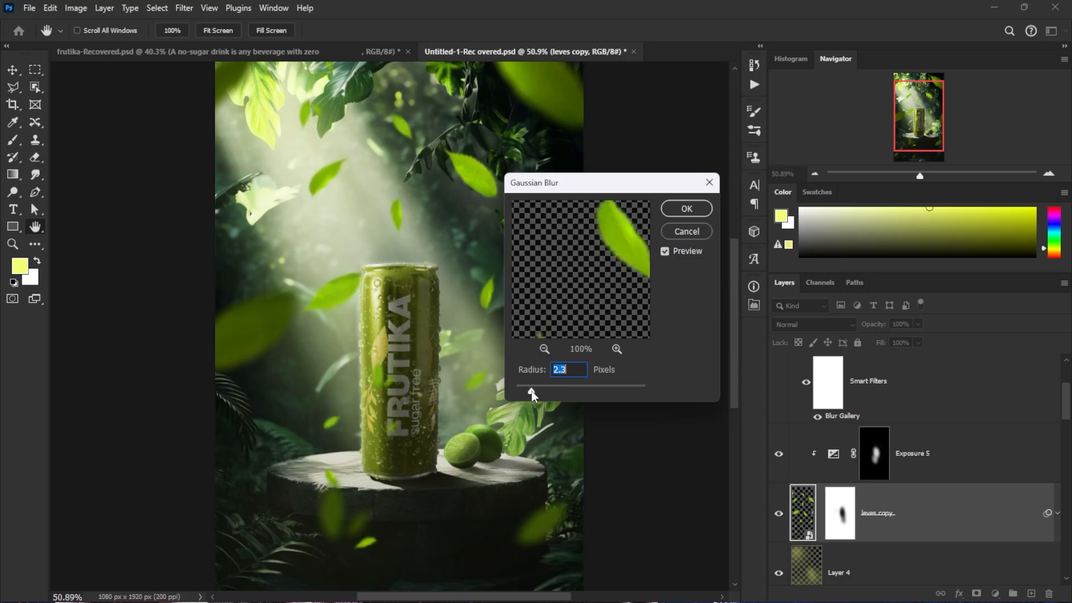
pyautogui.click(683, 212)
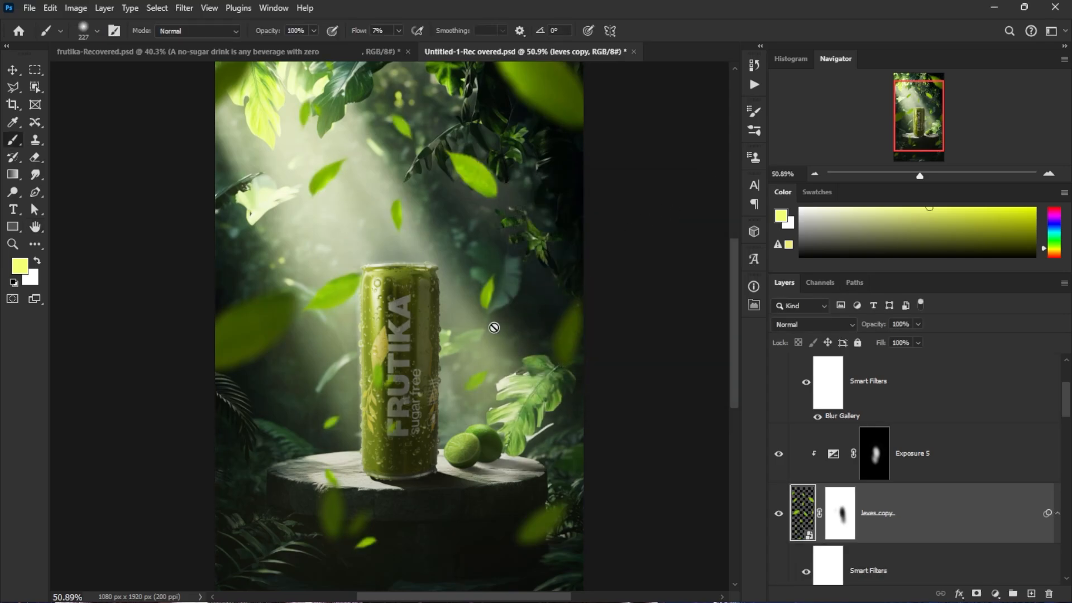
# Step: Paint white on the Exposure 4 mask over the large leaf in the scene's upper right with a soft 7% flow brush to darken it
pyautogui.scroll(-5, 494, 327)
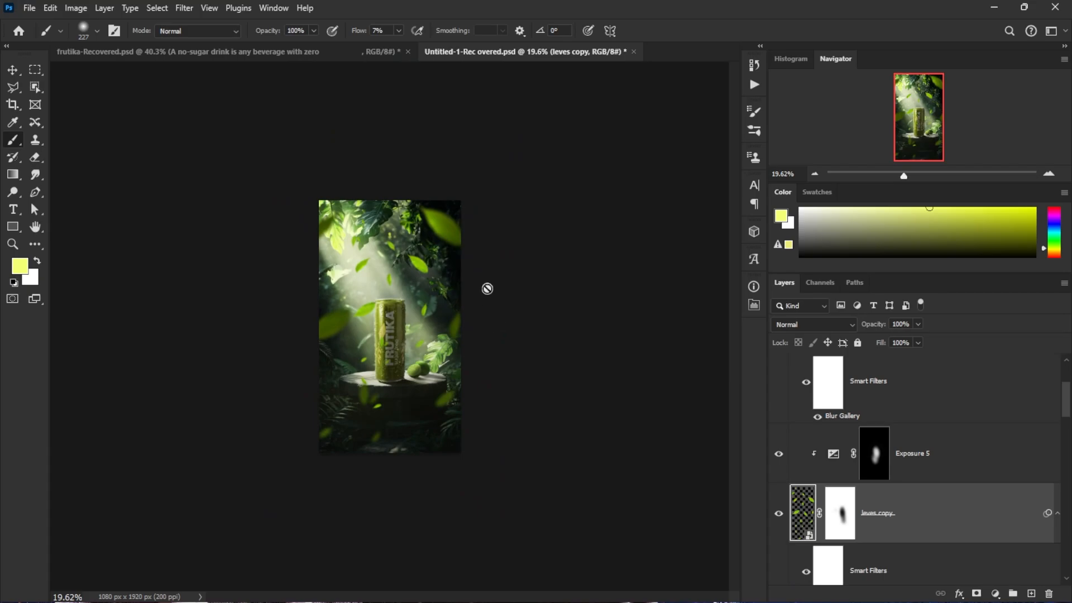
pyautogui.scroll(1, 462, 387)
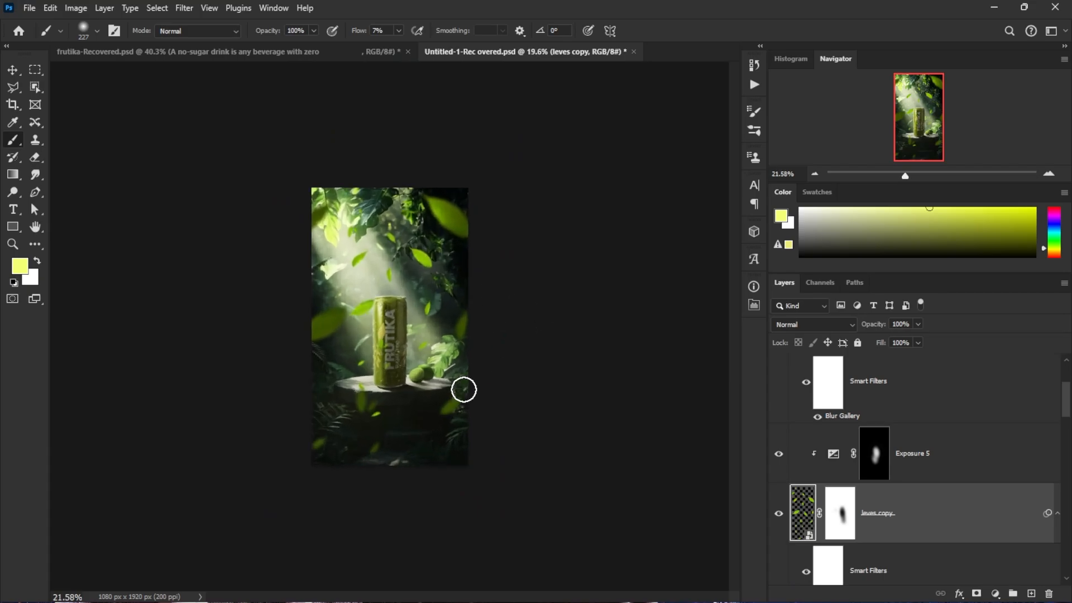
pyautogui.scroll(1, 586, 394)
pyautogui.scroll(2, 819, 477)
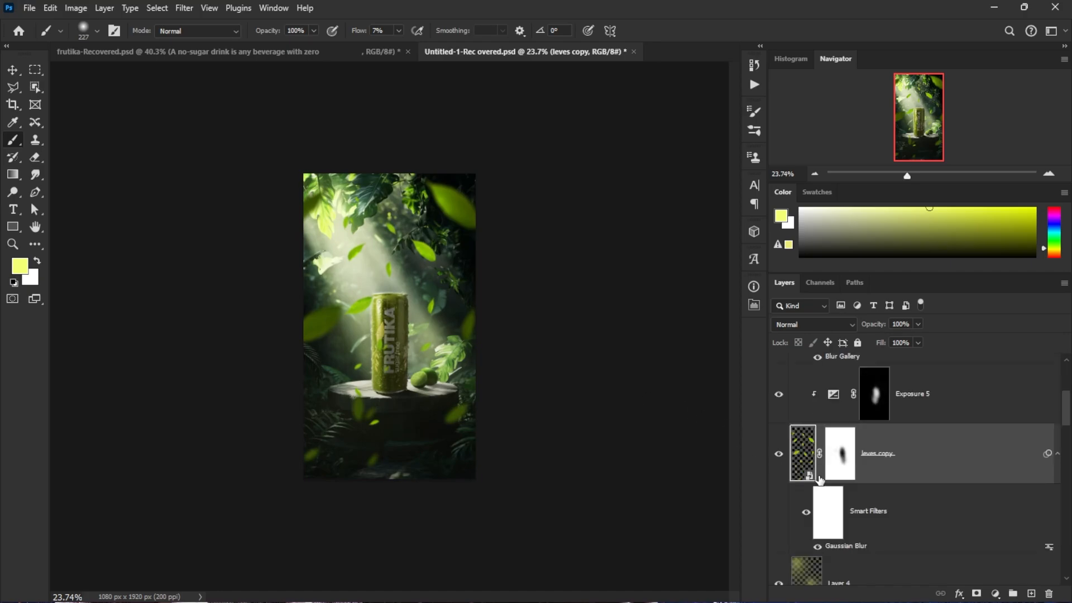
pyautogui.click(875, 385)
pyautogui.scroll(3, 462, 218)
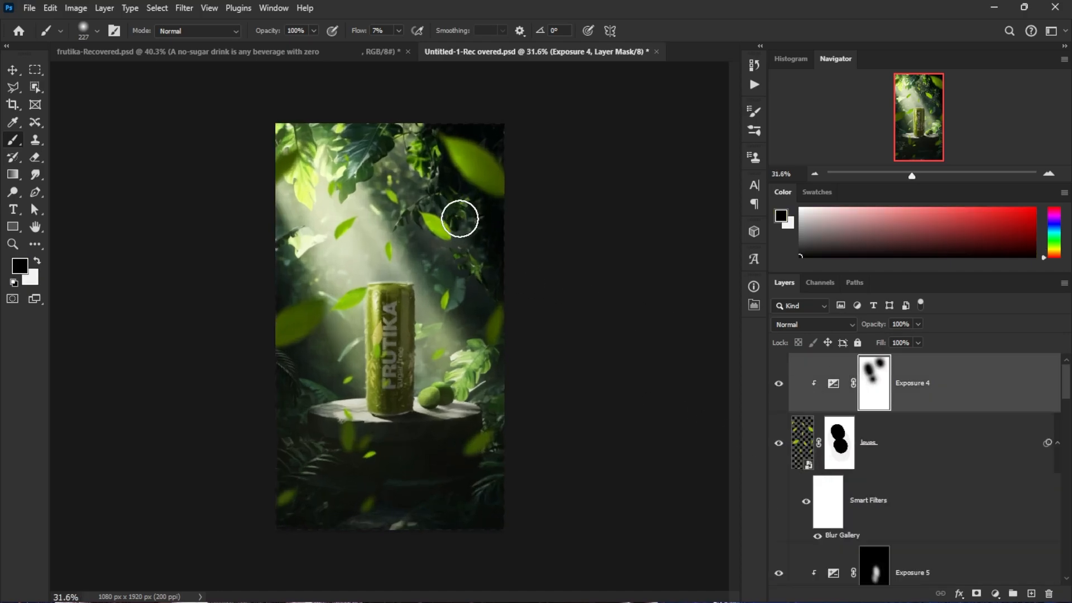
pyautogui.press('x')
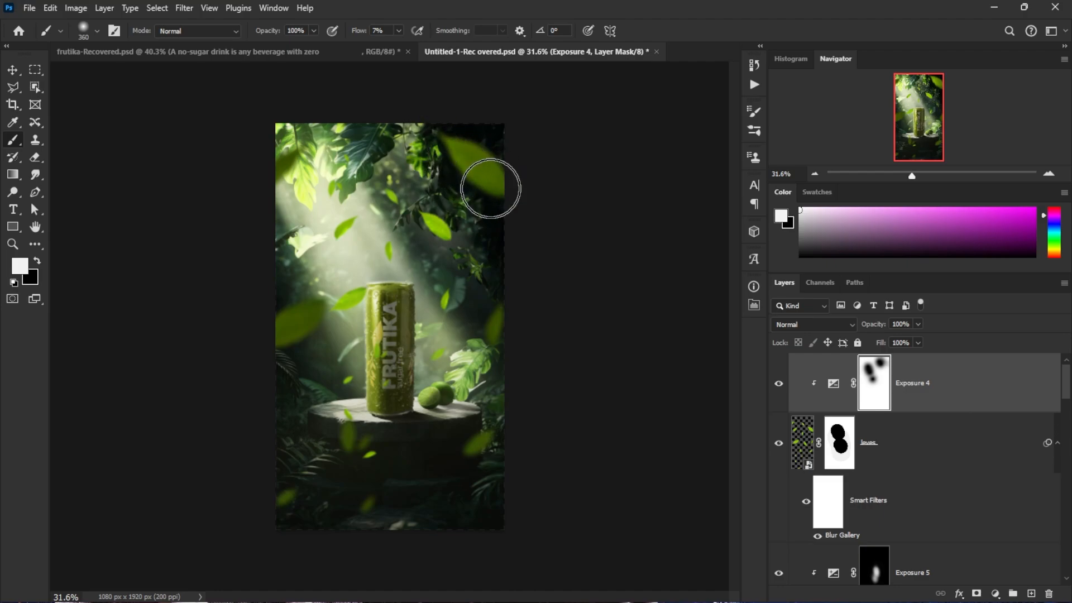
pyautogui.scroll(-2, 486, 362)
pyautogui.scroll(-4, 486, 361)
pyautogui.moveTo(440, 367); pyautogui.dragTo(429, 369)
pyautogui.scroll(5, 649, 374)
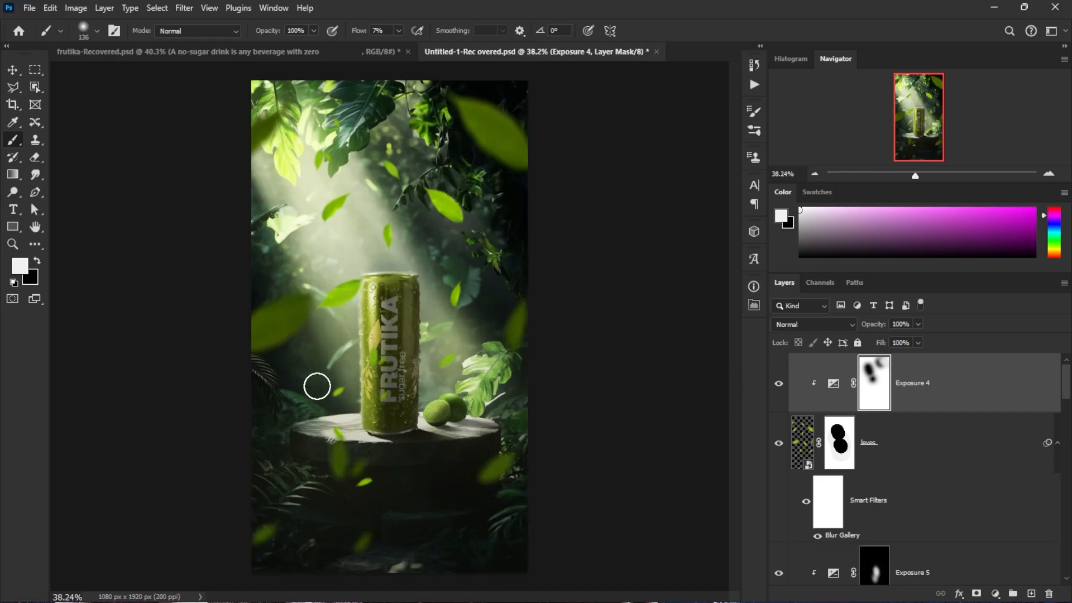
# Step: Compare the working composite with the design in frutika-Recovered.psd
pyautogui.click(211, 58)
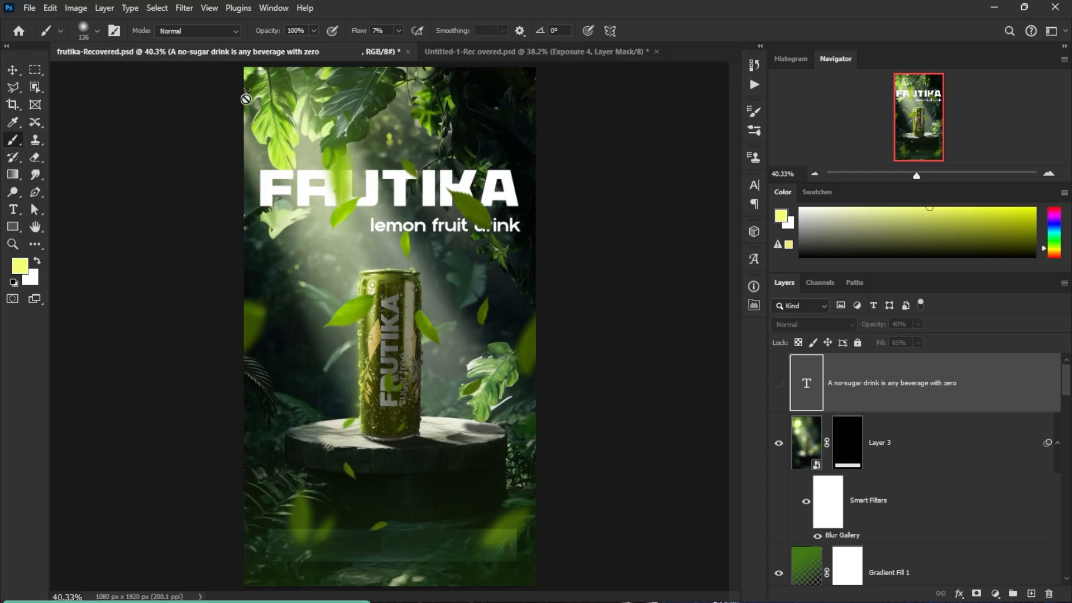
pyautogui.scroll(-2, 351, 317)
pyautogui.scroll(-1, 352, 317)
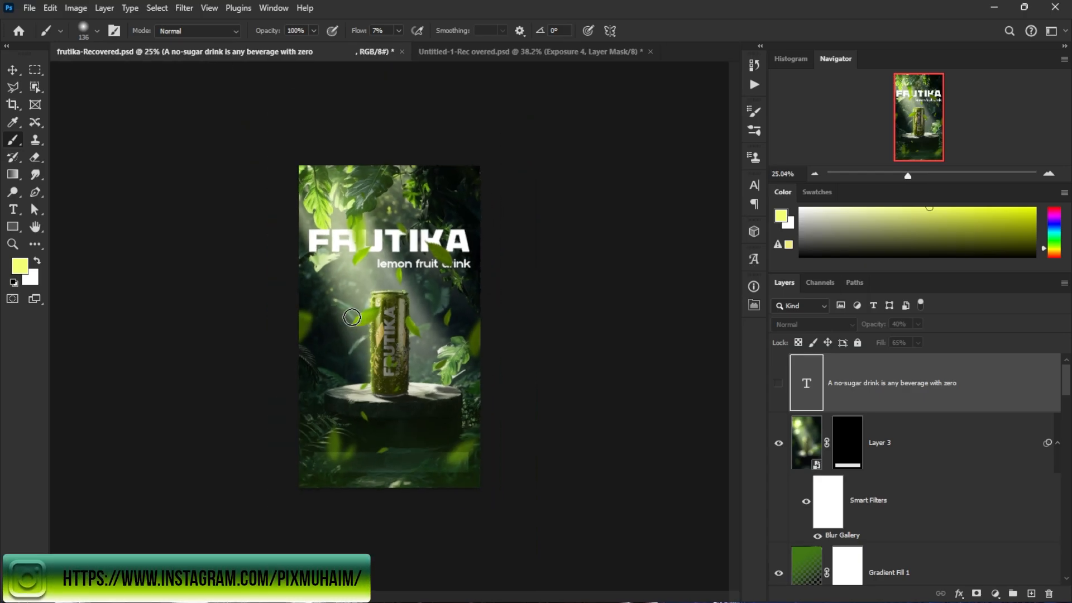
pyautogui.click(447, 52)
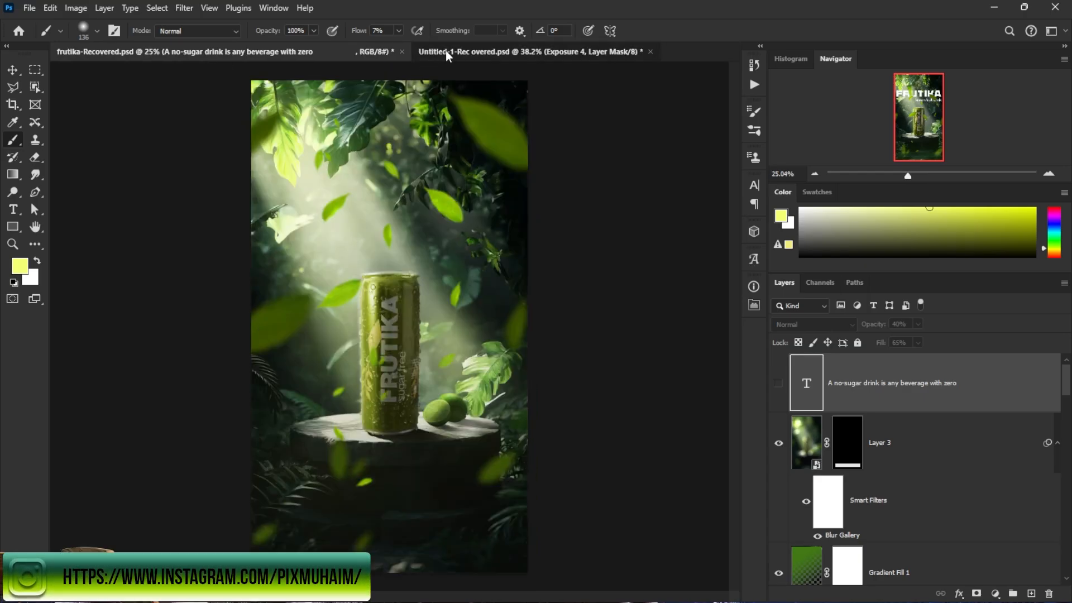
pyautogui.scroll(-2, 448, 256)
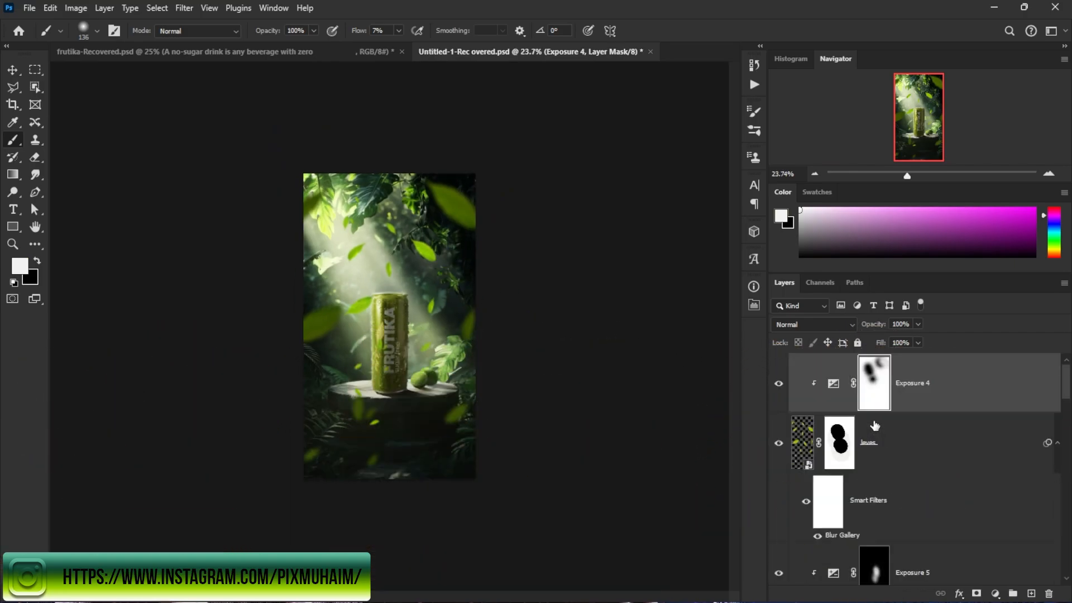
# Step: Show the hidden text layer "A no-sugar drink is any beverage with zero" in frutika-Recovered.psd
pyautogui.click(176, 52)
pyautogui.scroll(2, 355, 215)
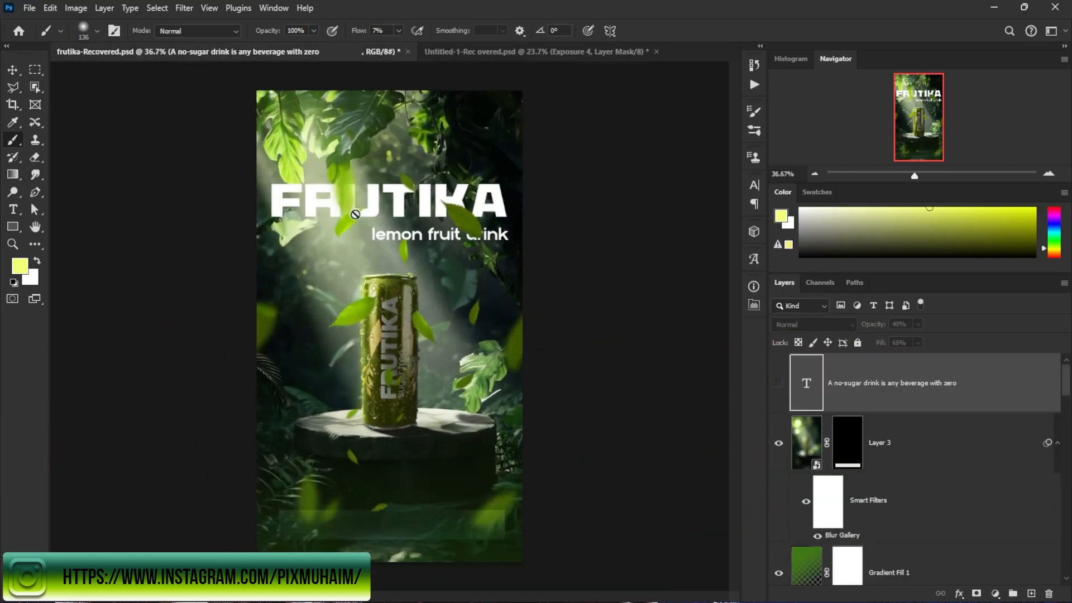
pyautogui.click(780, 384)
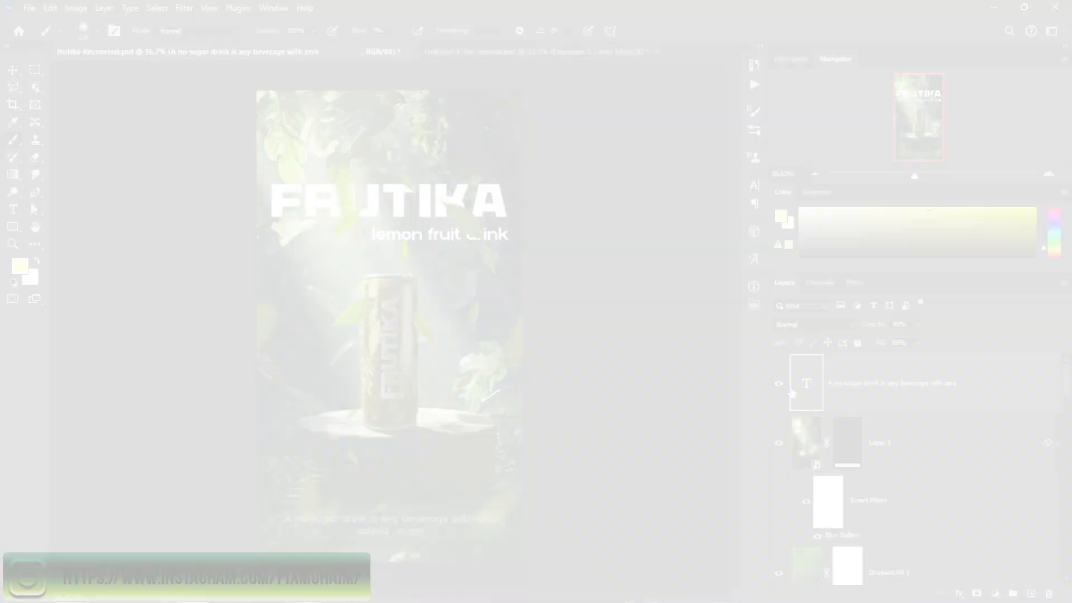